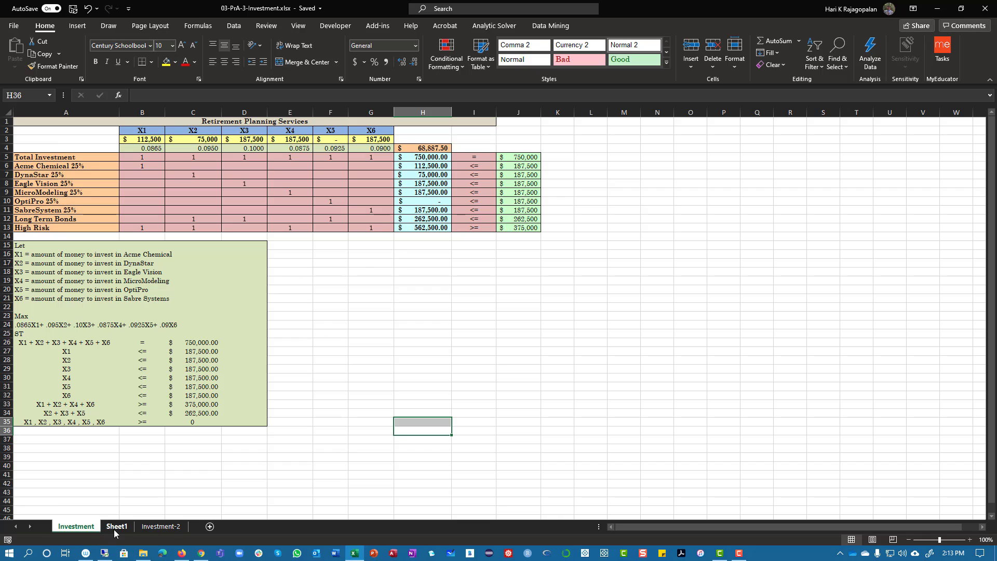
- On Sheet1, enter the variable headers X1 through X6 across cells G1 to L1
click(117, 527)
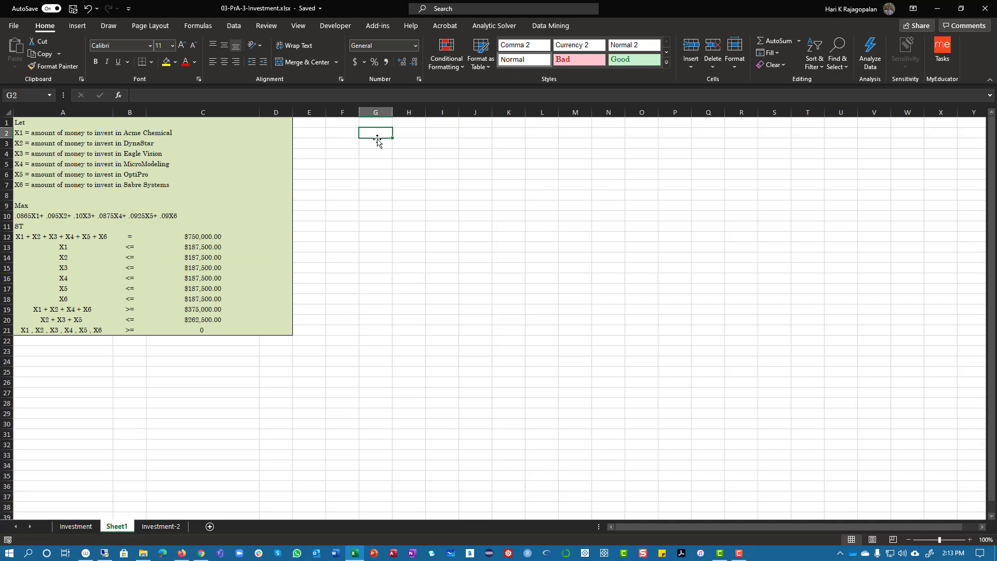
click(385, 123)
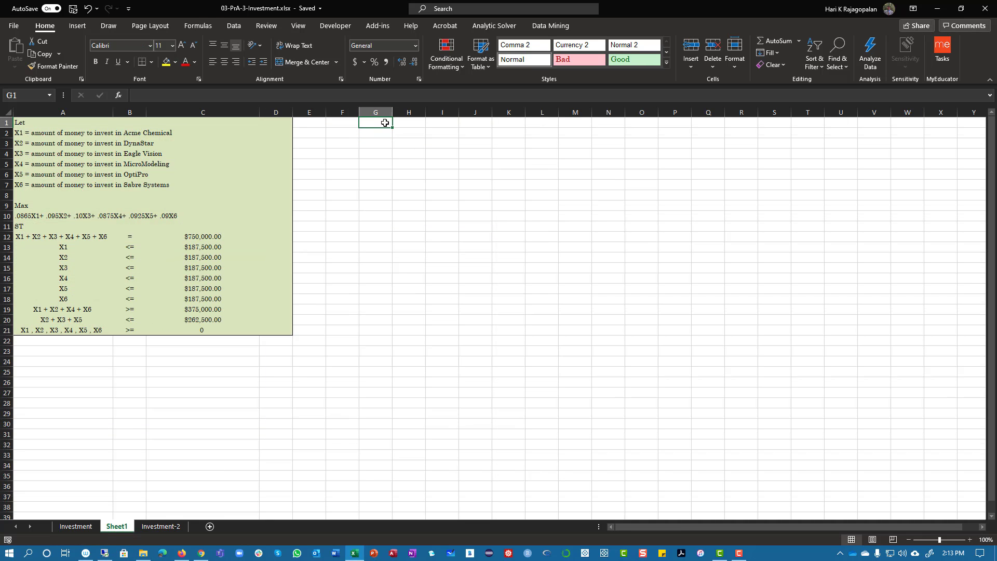
text(X1)
key(Tab)
text(X2)
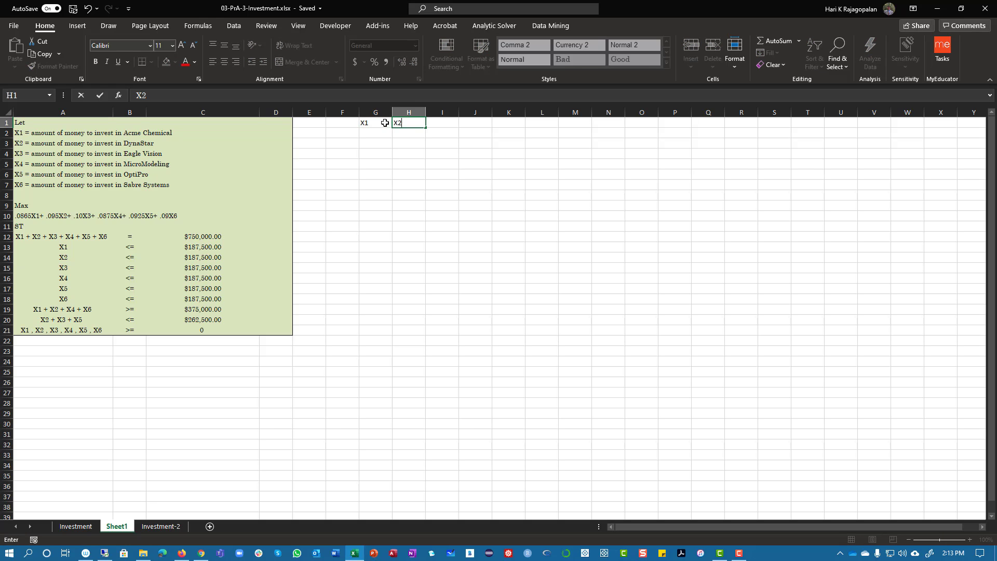
key(Tab)
drag(371, 124, 553, 127)
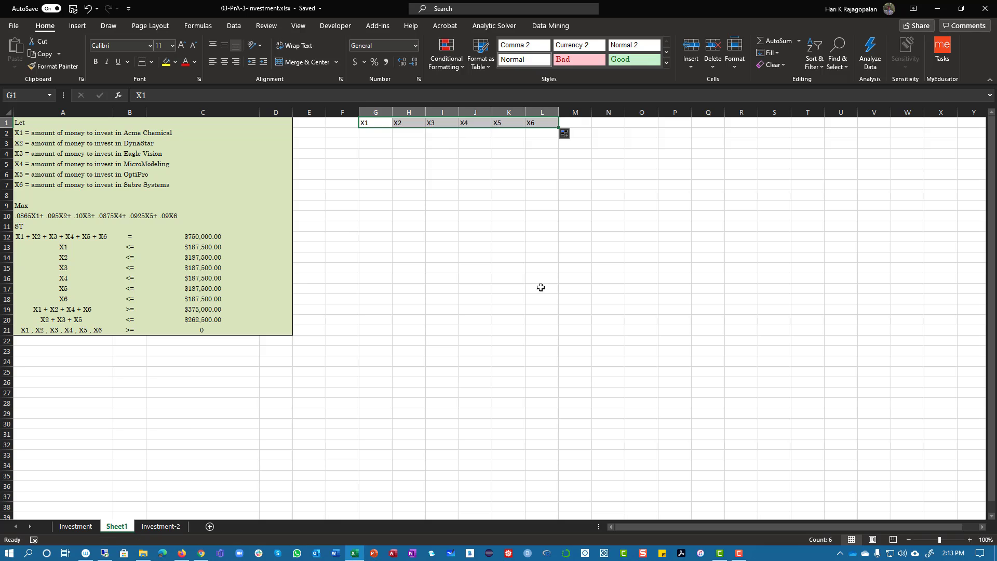
- Format columns E to O in Century Schoolbook size 10, centred both horizontally and vertically
drag(309, 112, 642, 112)
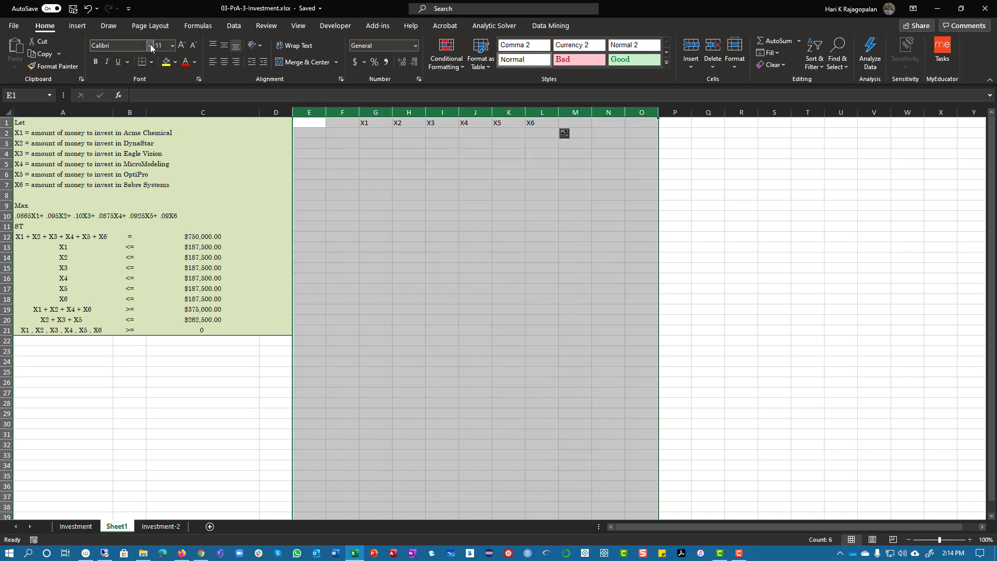
click(150, 46)
text(Century Schoolbook)
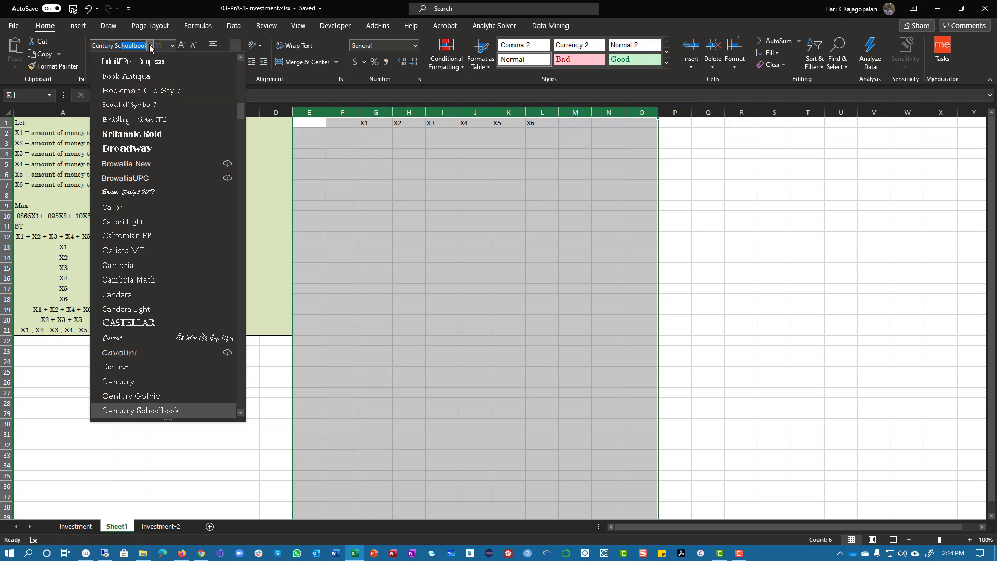
key(Tab)
text(10)
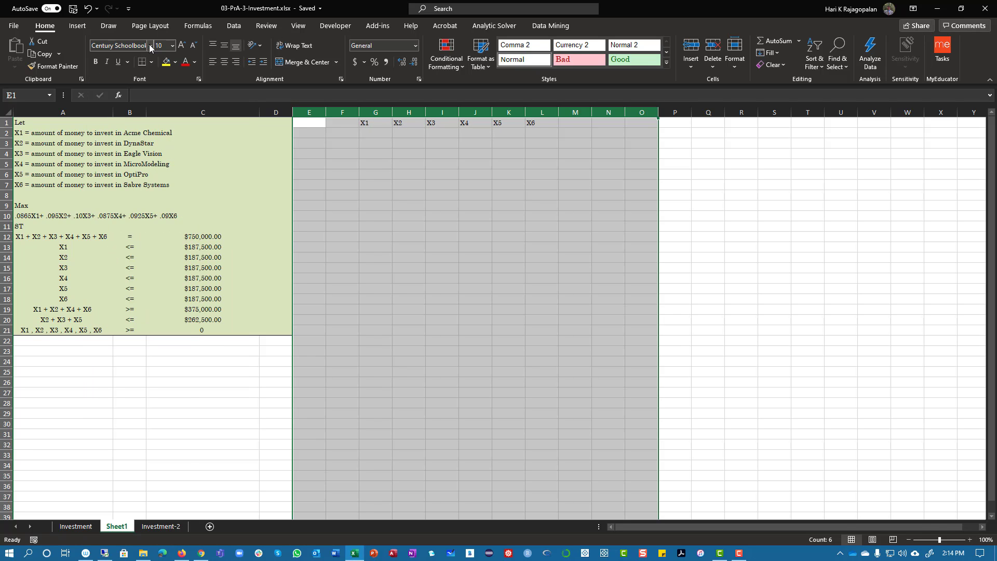
key(Return)
click(224, 62)
click(224, 45)
click(509, 184)
- Enter 0.0865 in cell G2 as the objective coefficient of X1
click(374, 130)
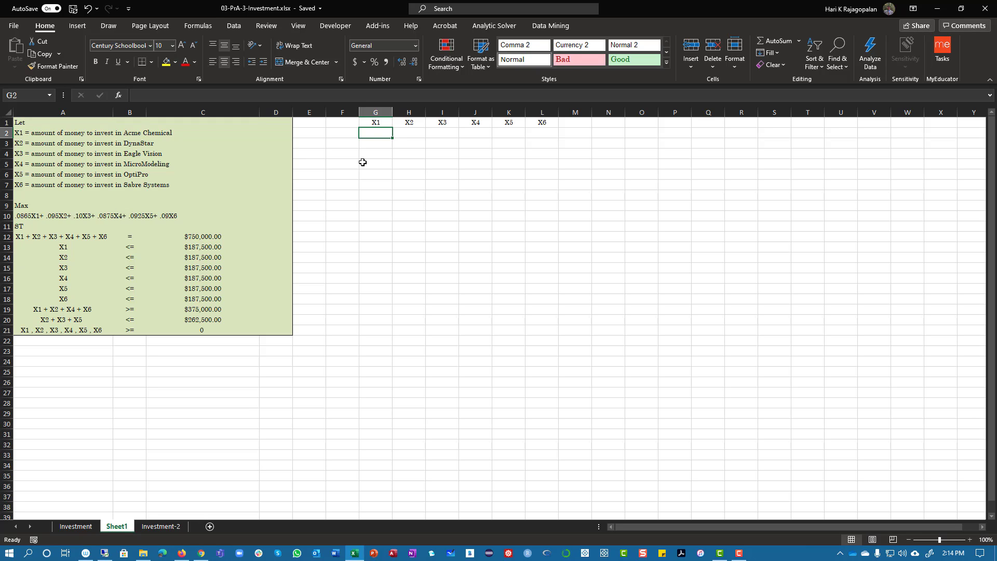
text(0.)
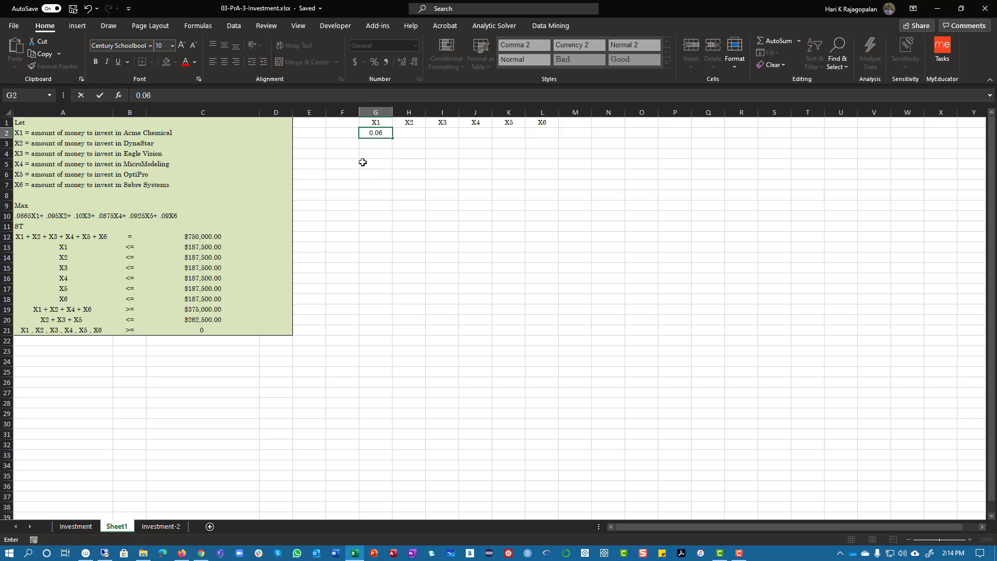
text(0865)
key(Return)
- Move the X1 coefficient down to G3 and shade the decision variable cells G2 to L2 yellow
click(381, 133)
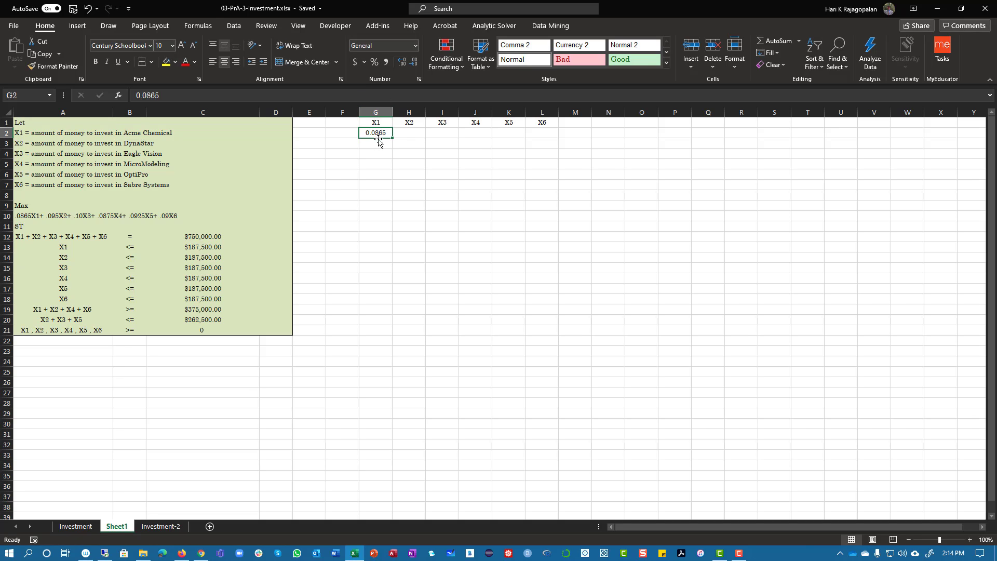
drag(379, 140, 543, 133)
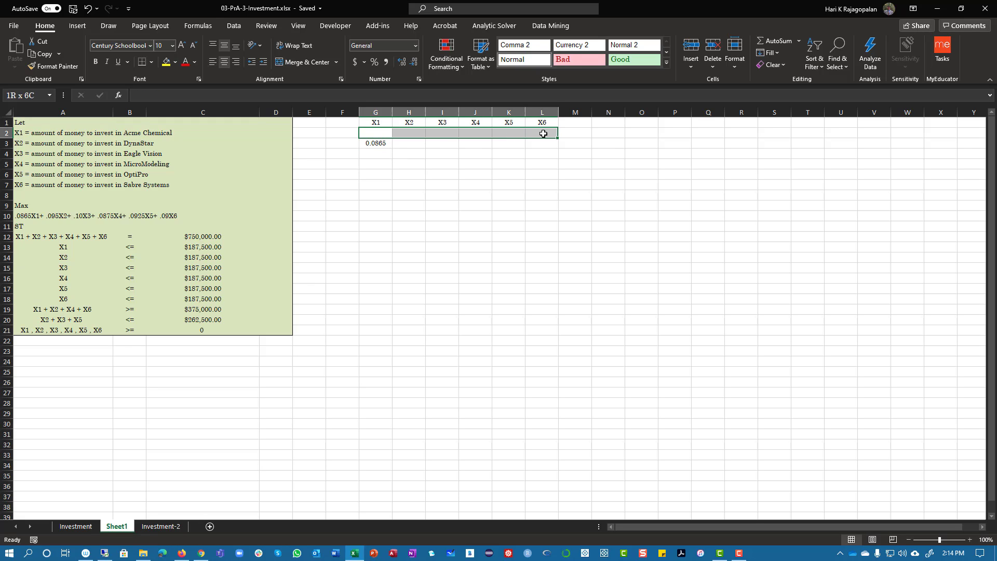
click(166, 61)
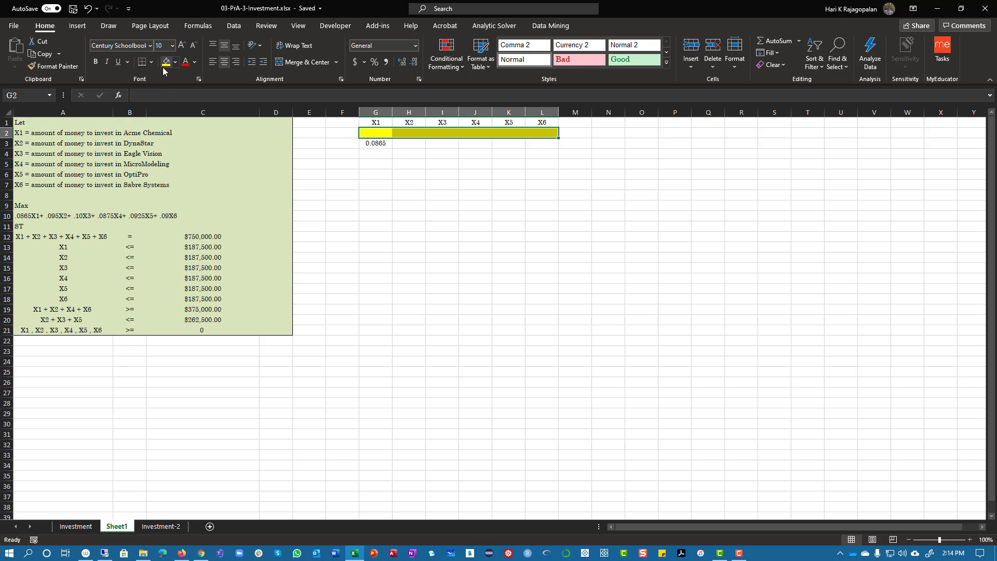
- Enter the coefficients 0.095, 0.1, 0.0875 and 0.0925 for X2 to X5 in cells H3 to K3
click(420, 145)
text(0.)
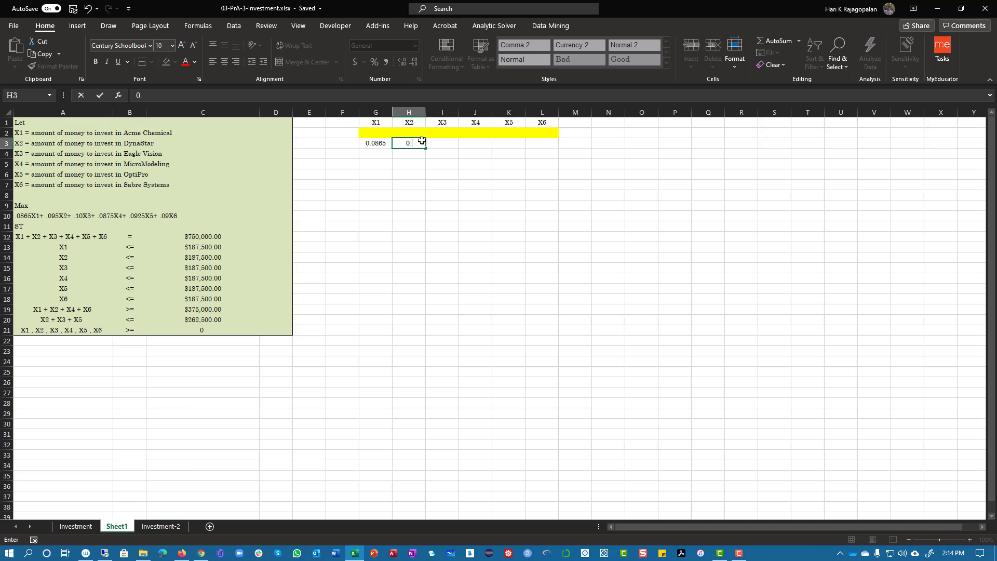
text(095)
key(Tab)
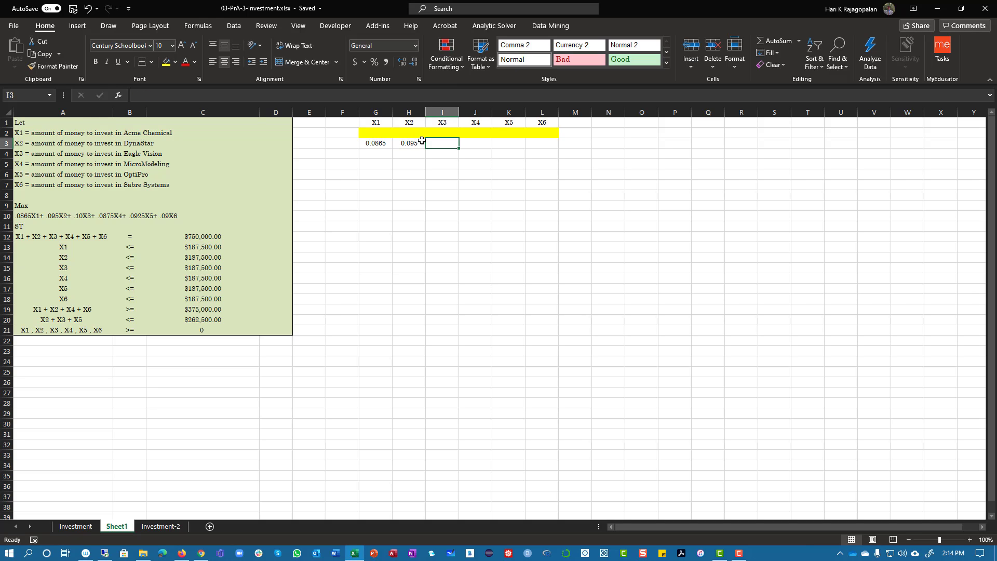
text(0.1)
key(Tab)
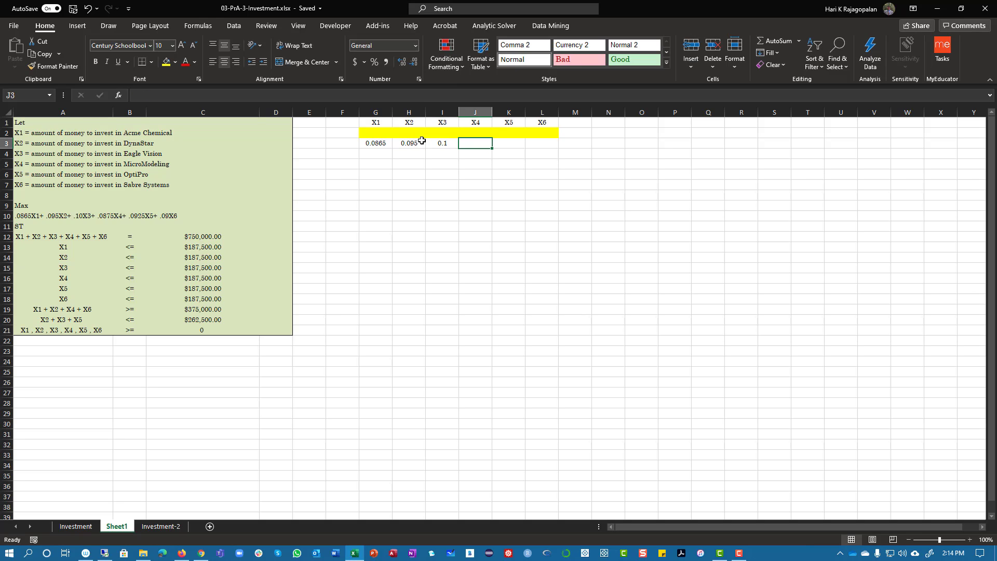
text(0.087)
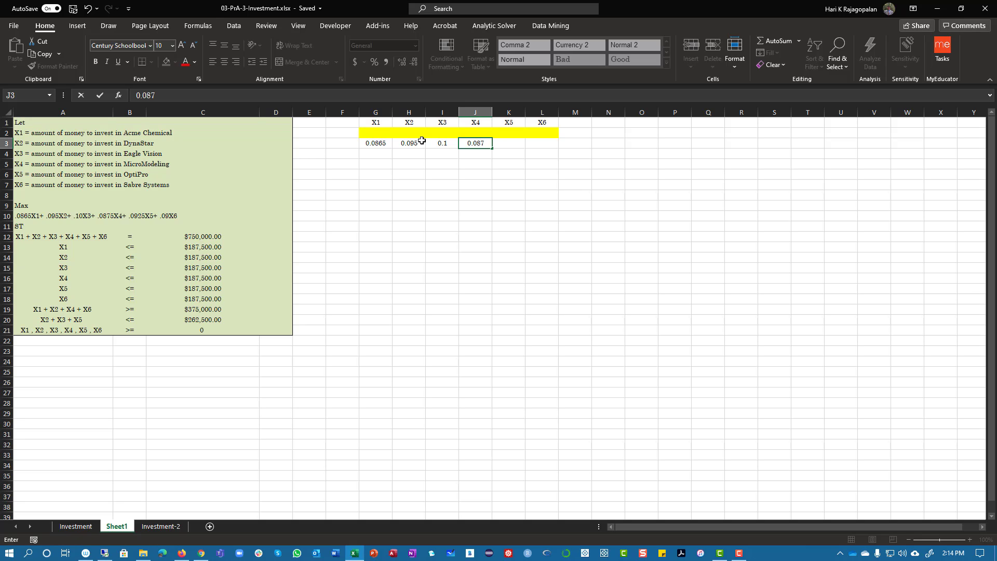
text(5)
key(Tab)
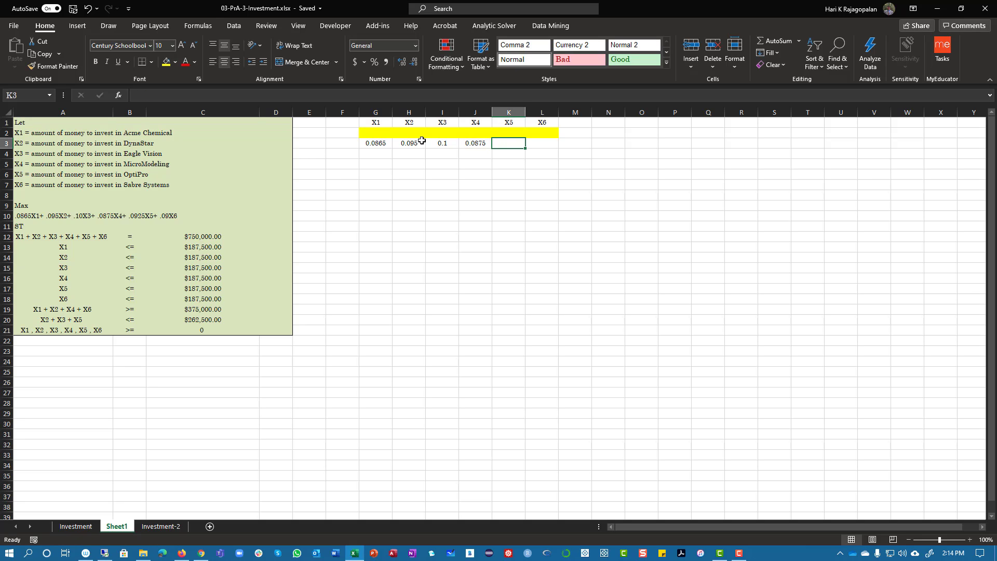
text(0.0)
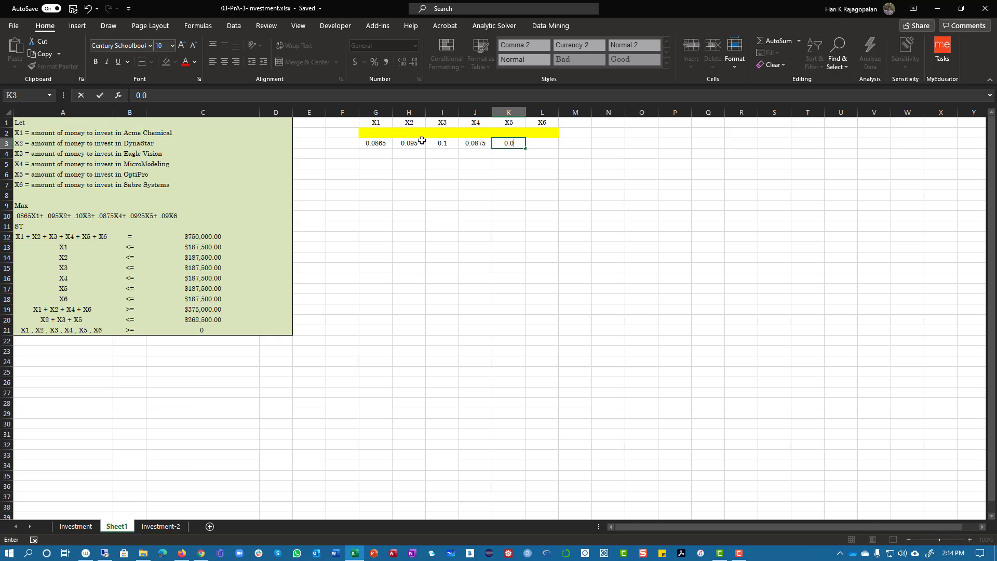
text(925)
key(Return)
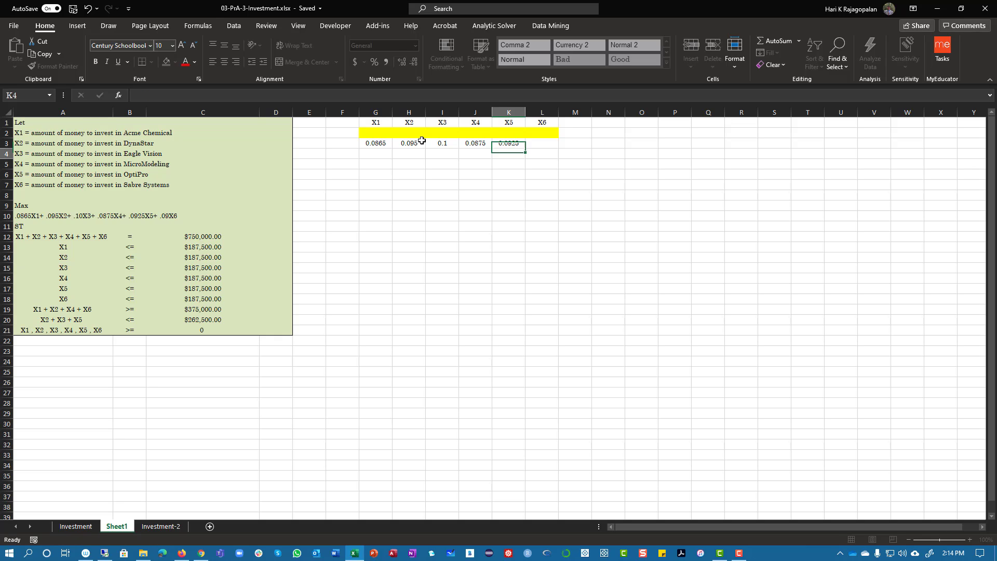
click(379, 146)
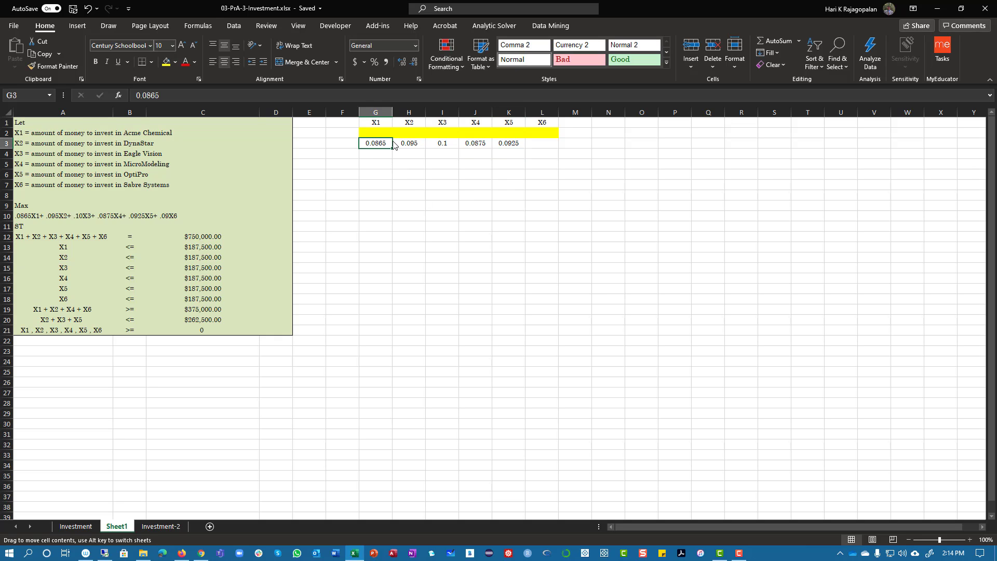
drag(380, 148, 410, 147)
click(532, 310)
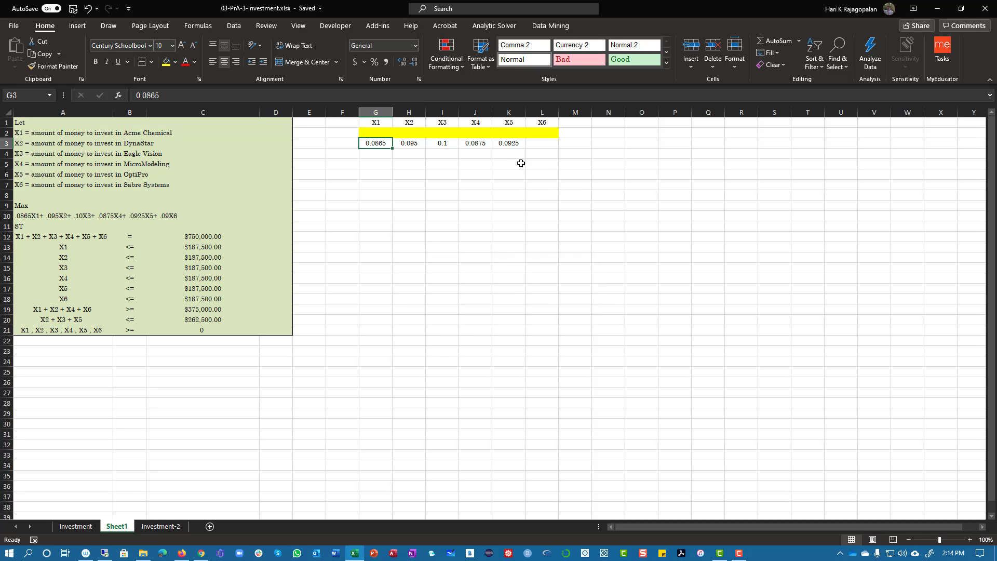
- Enter 0.09 in cell L3 as the objective coefficient of X6
click(545, 141)
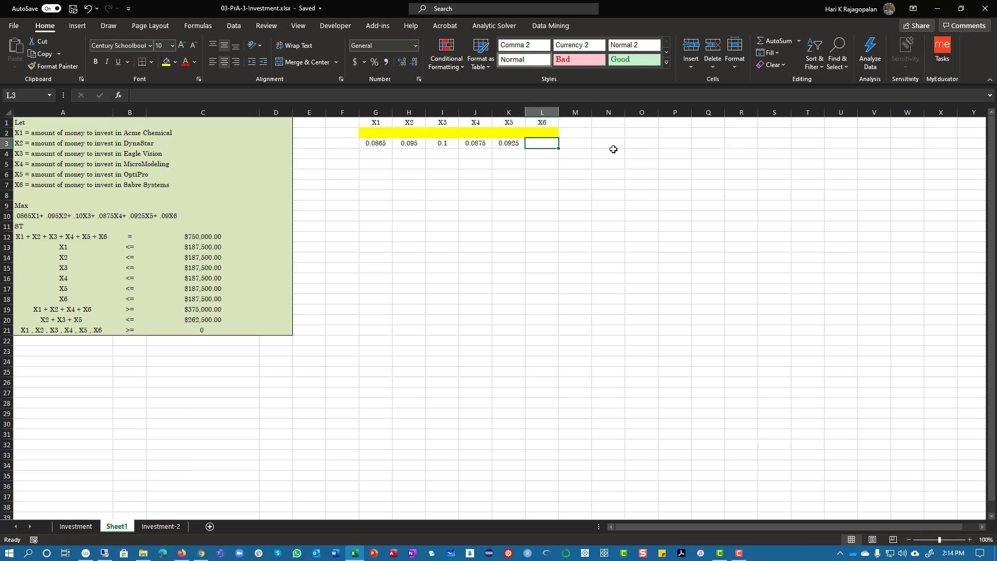
text(0.09)
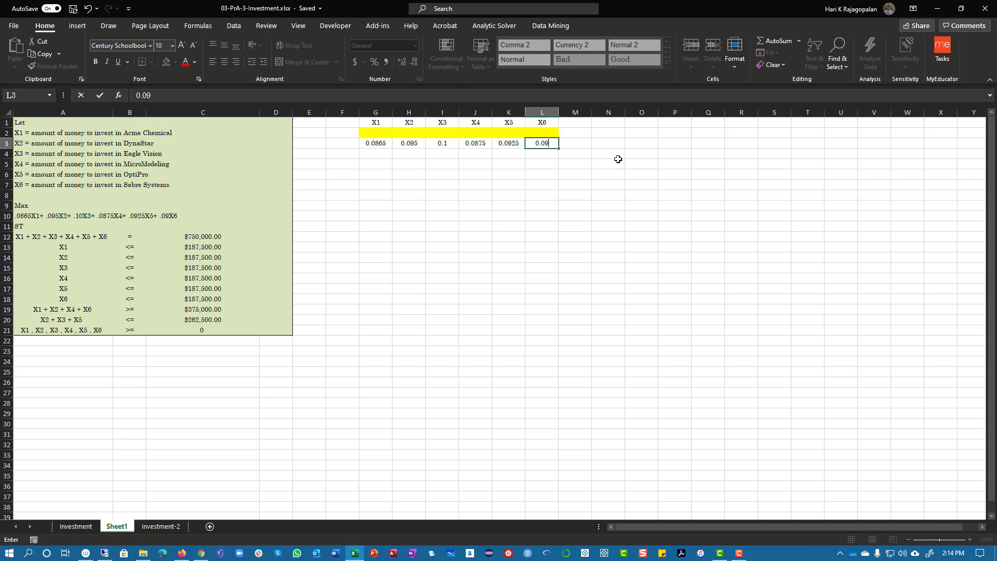
key(Return)
- Format the coefficients in G3 to L3 as percentages with two decimal places
drag(373, 144, 540, 144)
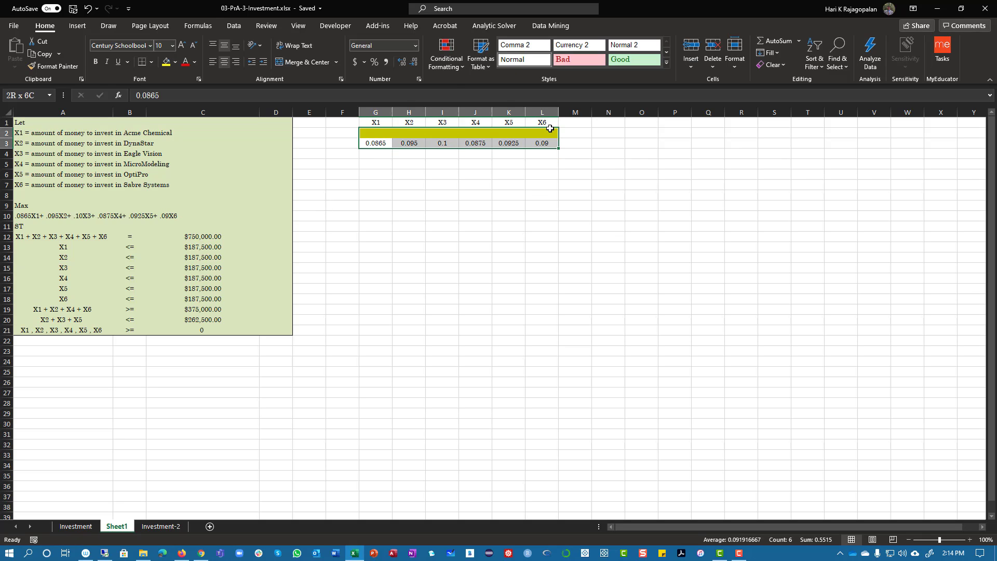
click(375, 61)
click(402, 62)
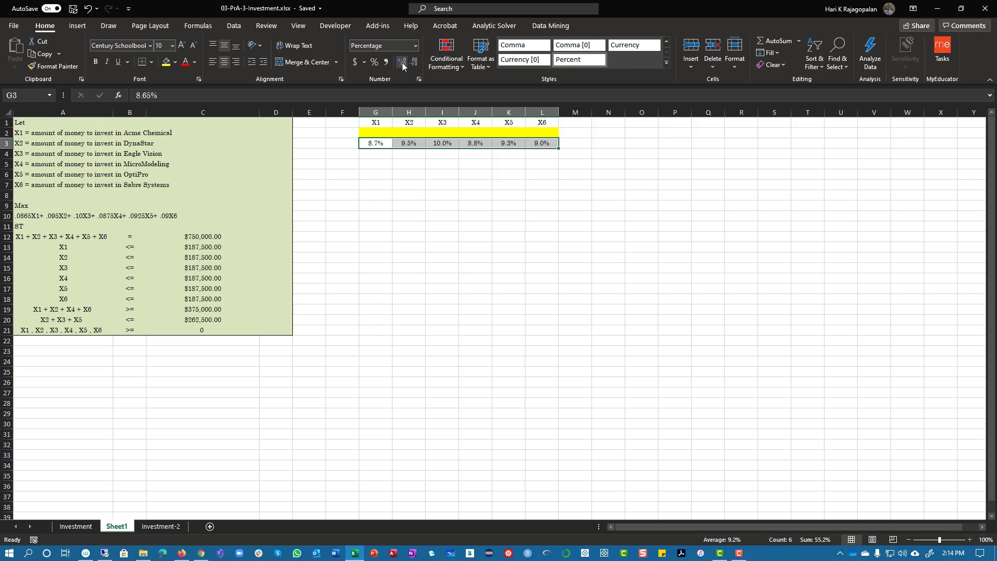
click(402, 62)
drag(443, 226, 442, 216)
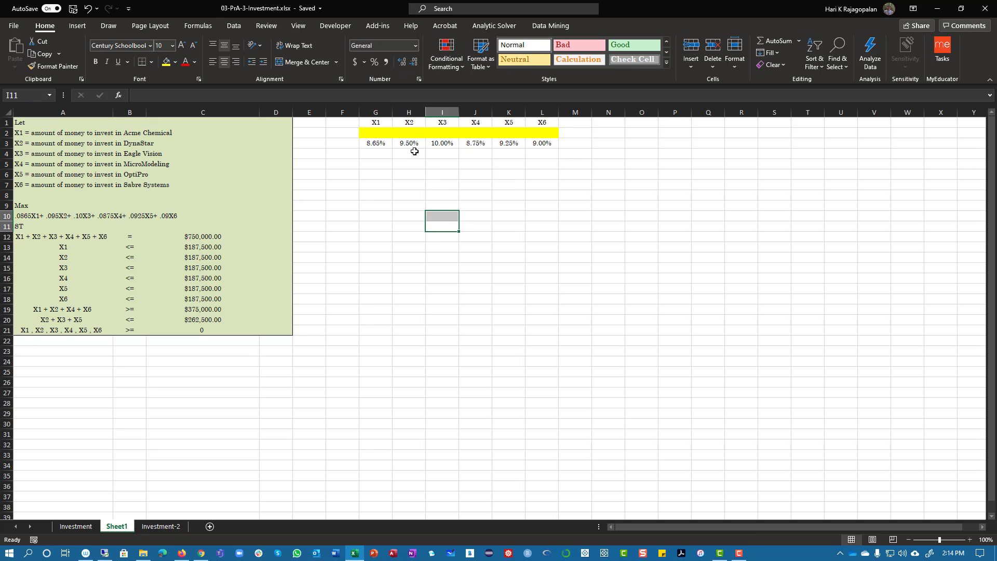
- Label the coefficient row "Obj. Coeff" in F3 and the decision variable row "DV" in F2
click(347, 141)
text(Ob)
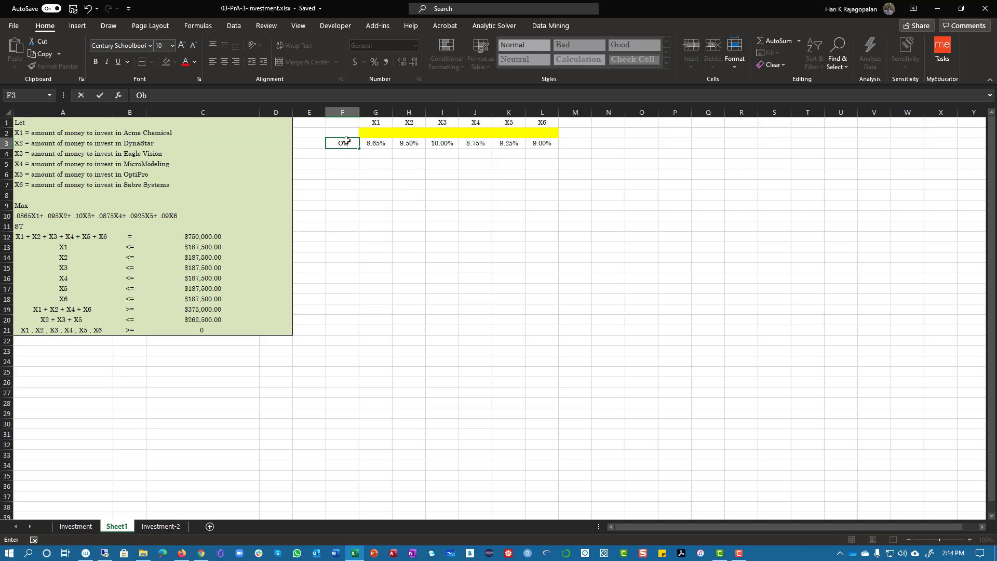
text(j. Coeff)
key(Return)
key(Up)
key(Up)
text(DV)
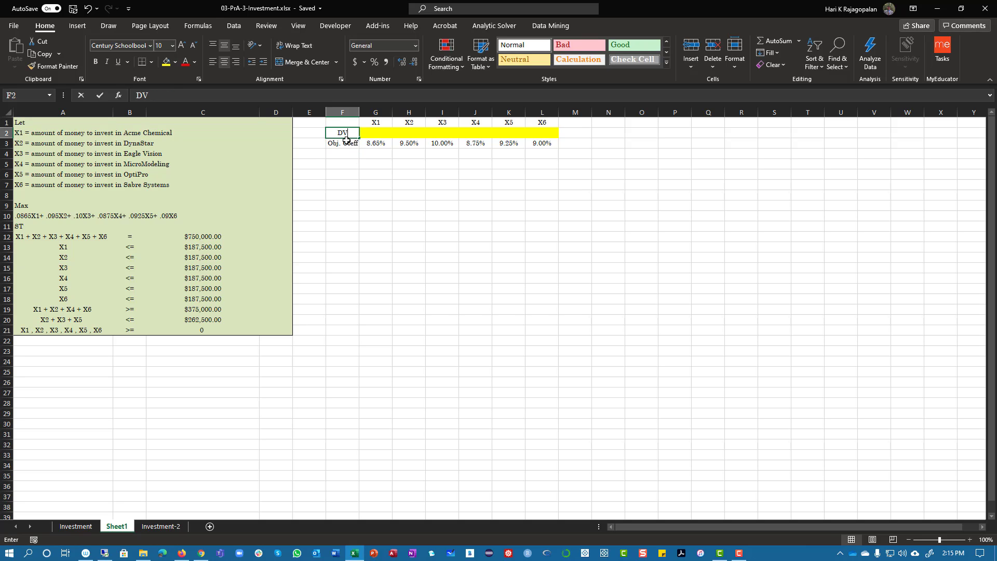
key(Return)
key(Return)
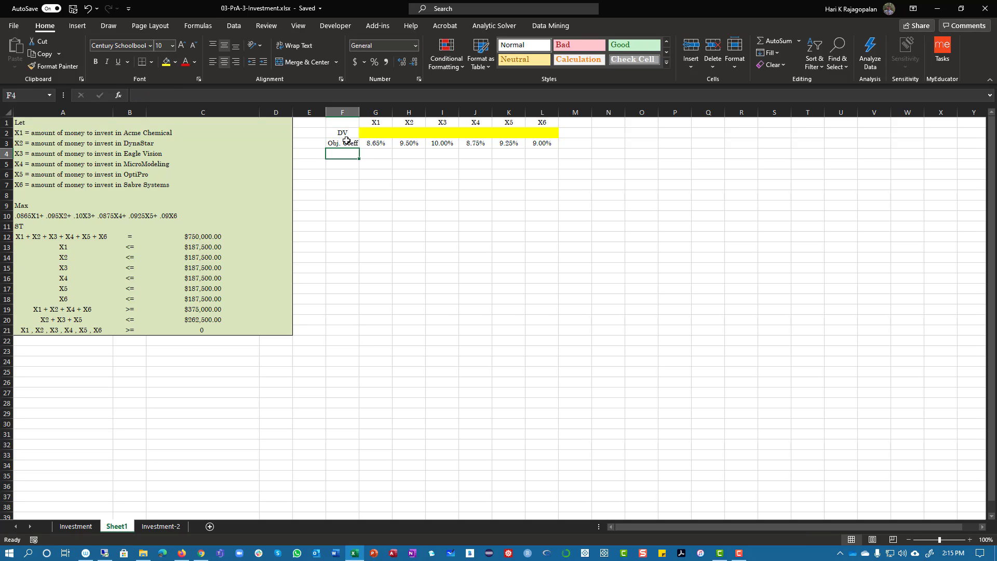
- Add a constraint row labelled "Total Inv" in F4 with a coefficient of 1 for each variable in G4 to L4
text(Total)
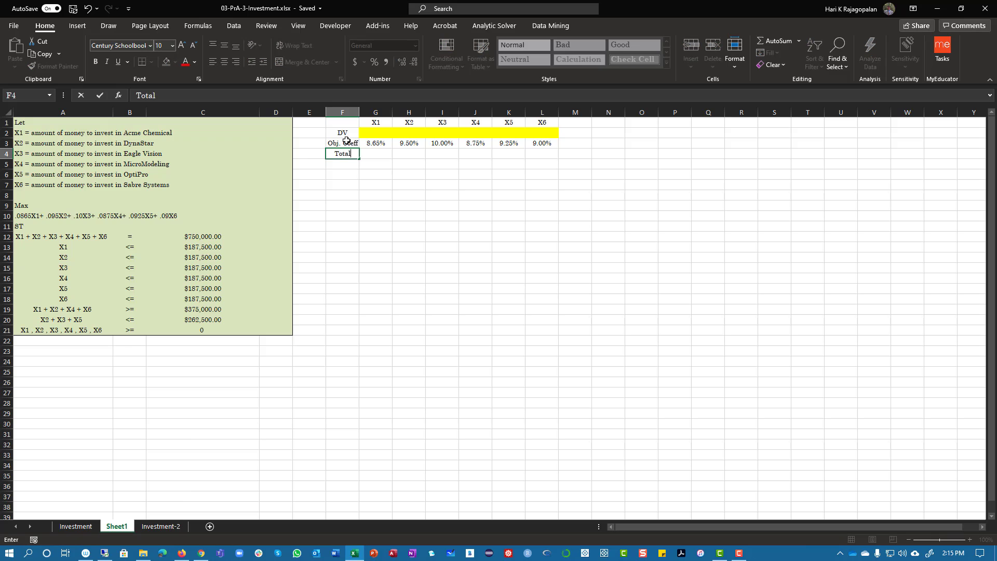
text( Inv)
key(Return)
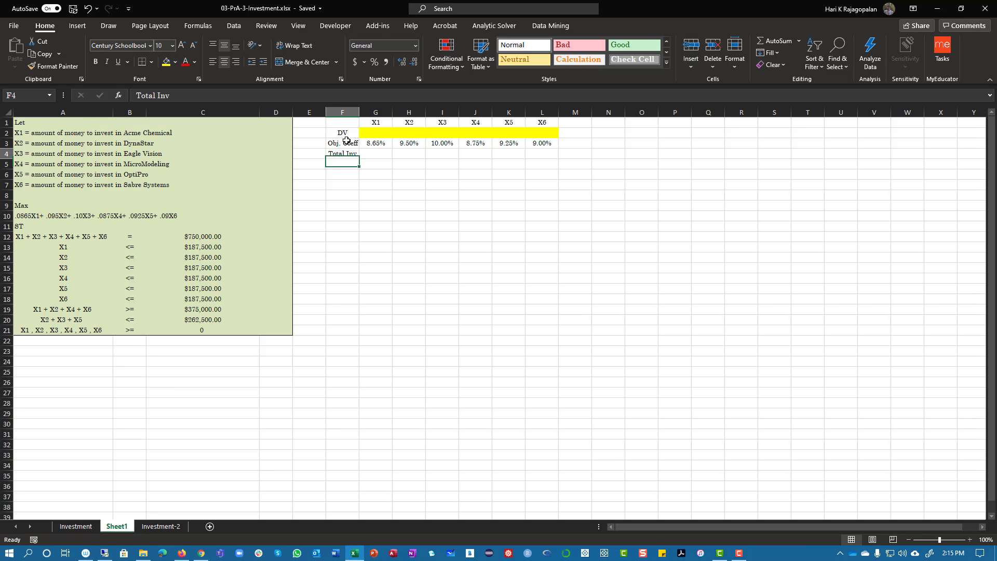
key(Up)
key(Right)
text(1	1	1	1	1	1)
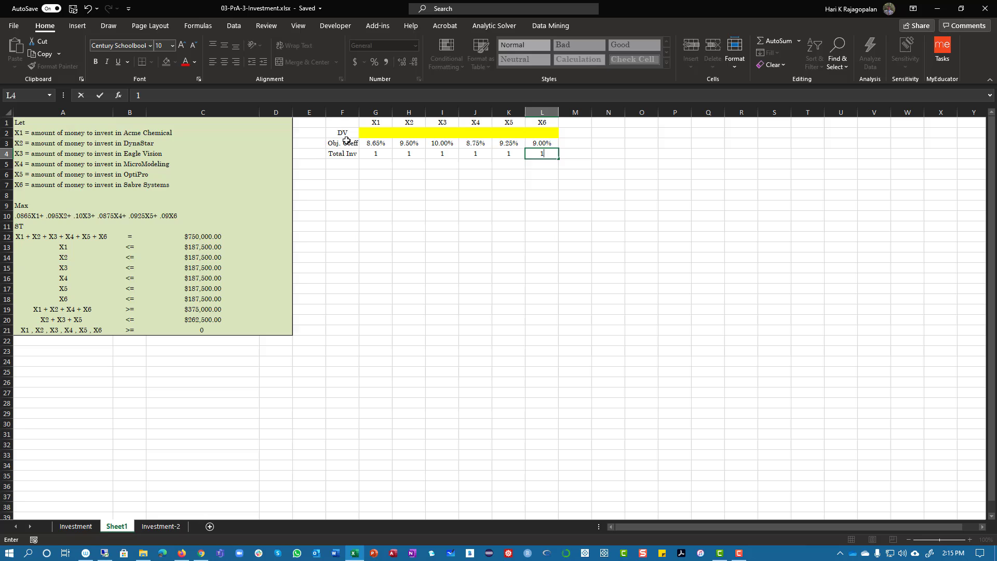
key(Return)
- Complete the Total Inv constraint with the "=" sign in N4 and a right-hand side of 750000 in O4
key(Up)
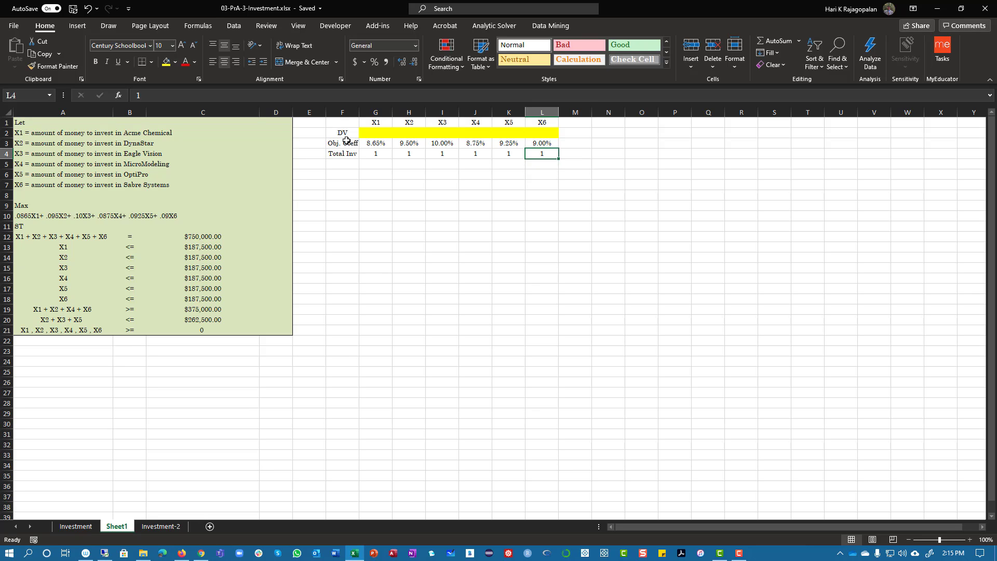
key(Right)
key(Right)
key(Right)
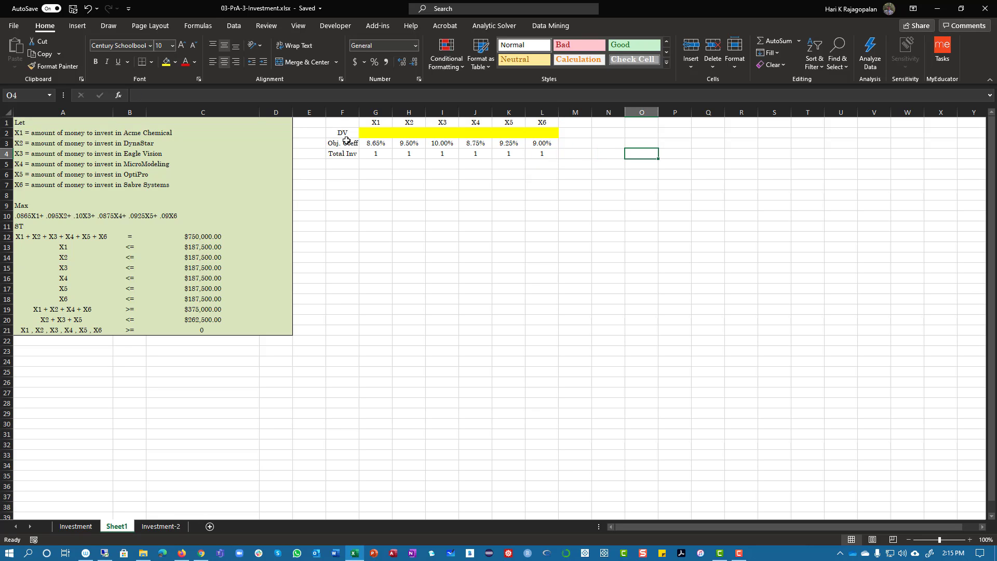
text(7)
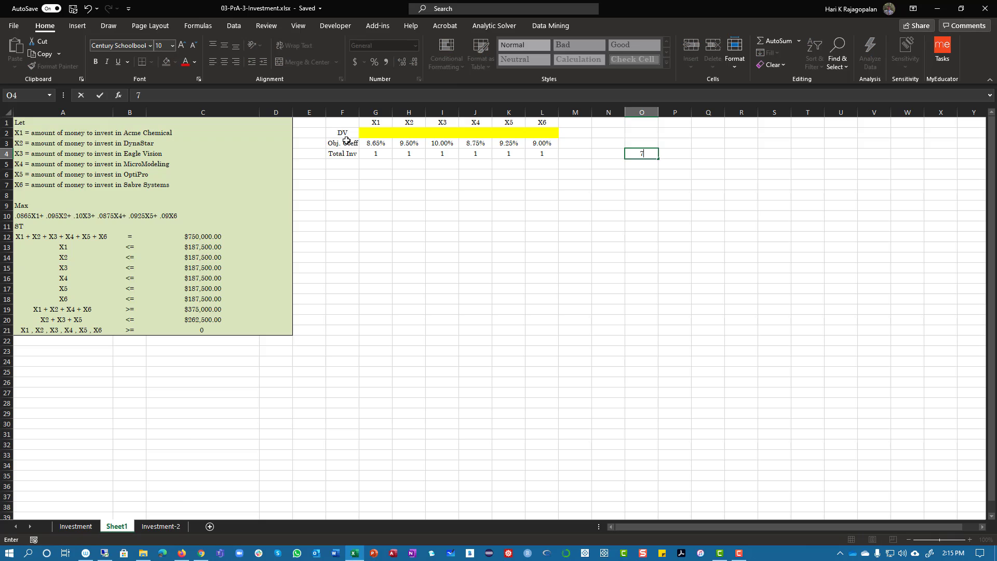
text(50000)
key(Return)
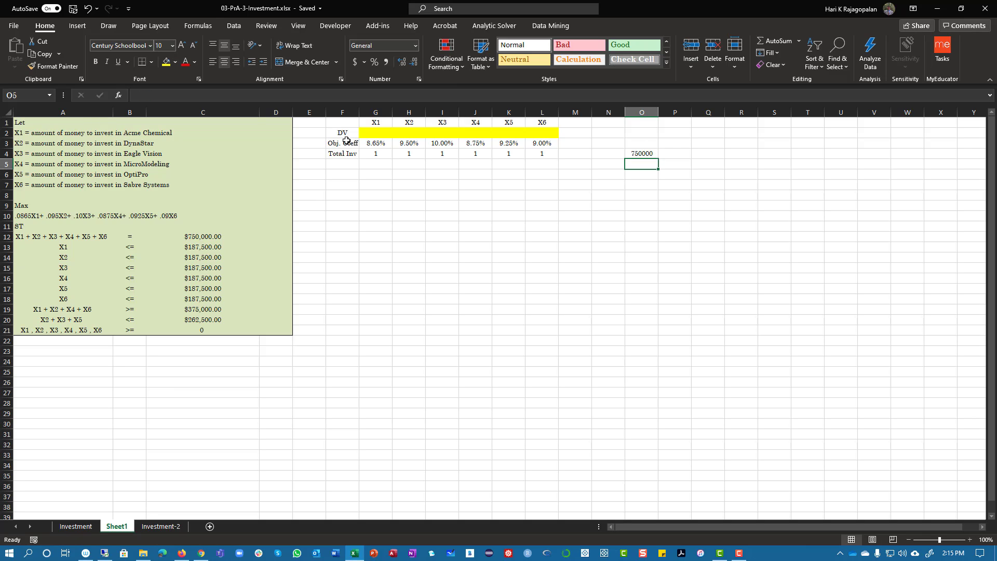
key(Up)
key(Left)
text(=)
key(Return)
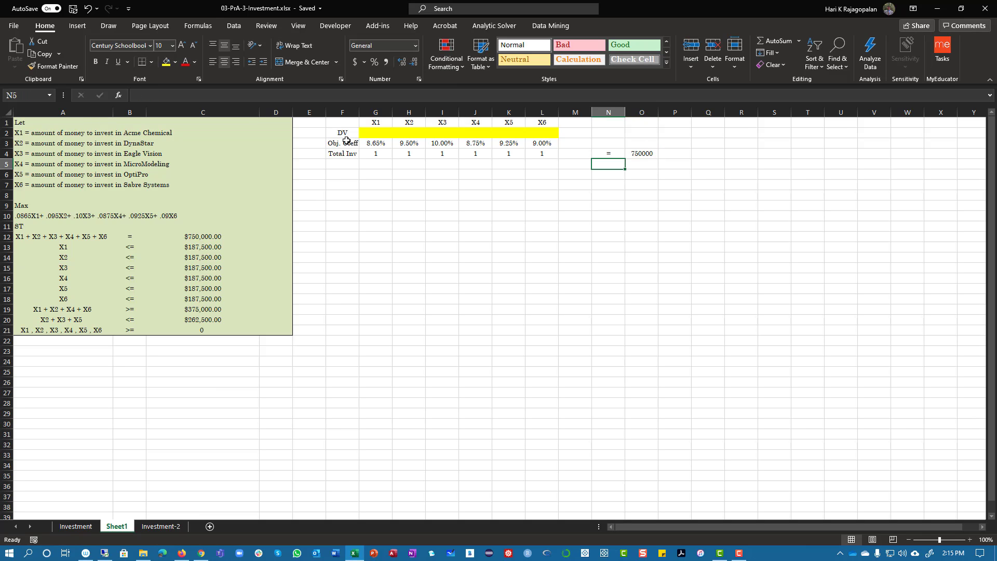
- Review the individual investment limit constraints for X1 to X6 in A13 to C18
key(Left)
key(Left)
key(Left)
key(Left)
key(Left)
key(Left)
key(Left)
key(Left)
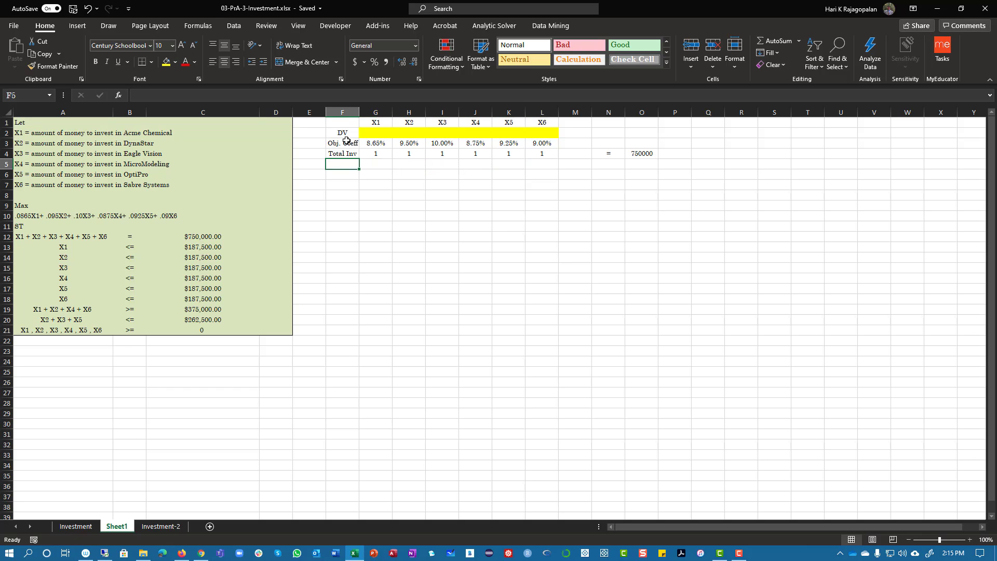
drag(64, 247, 181, 301)
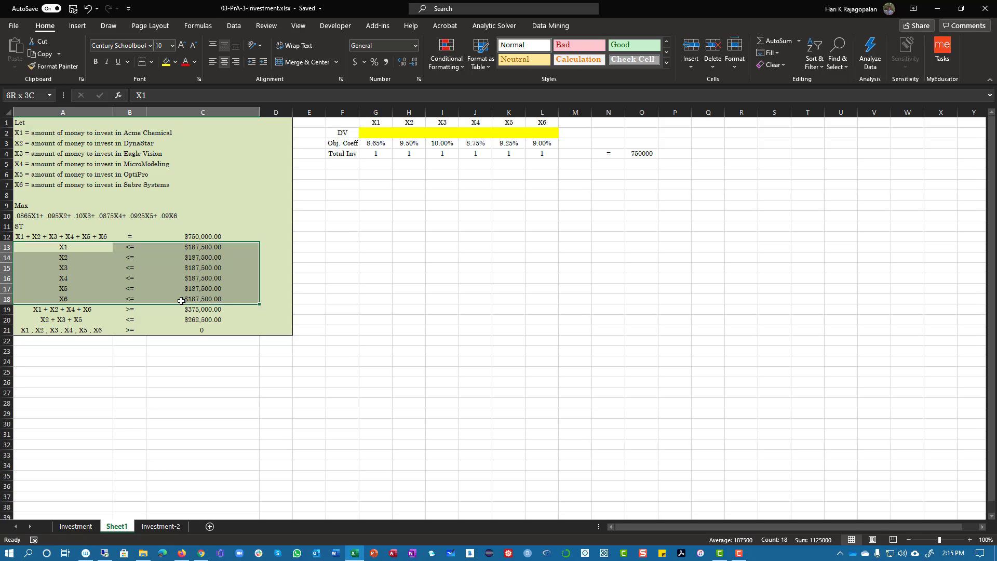
drag(56, 246, 209, 297)
click(72, 254)
- Enter the X1 limit constraint in row 5: coefficient 1 in G5, "<=" in N5 and 187500 in O5
click(379, 165)
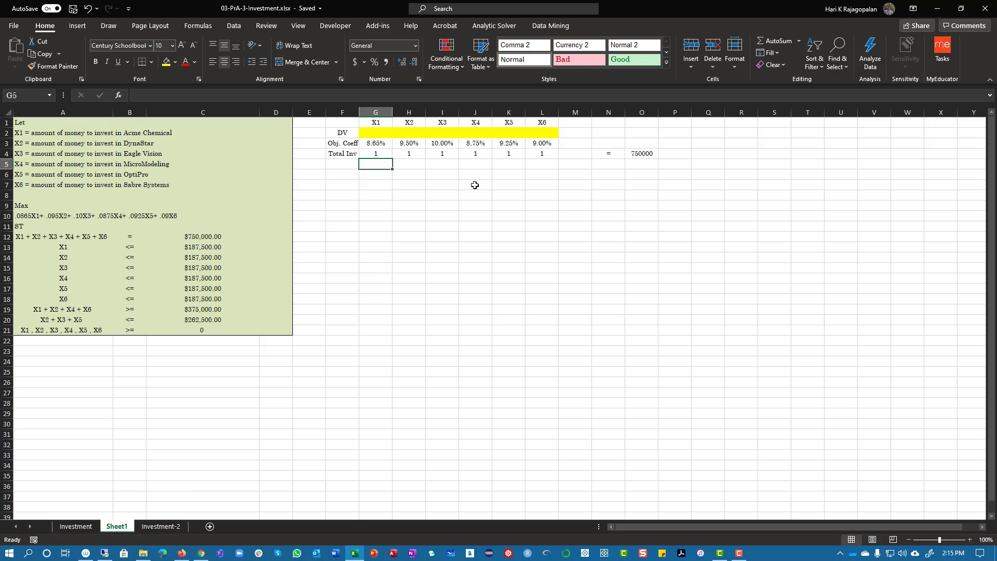
text(1)
key(Right)
key(Right)
key(Right)
key(Right)
key(Right)
key(Right)
key(Right)
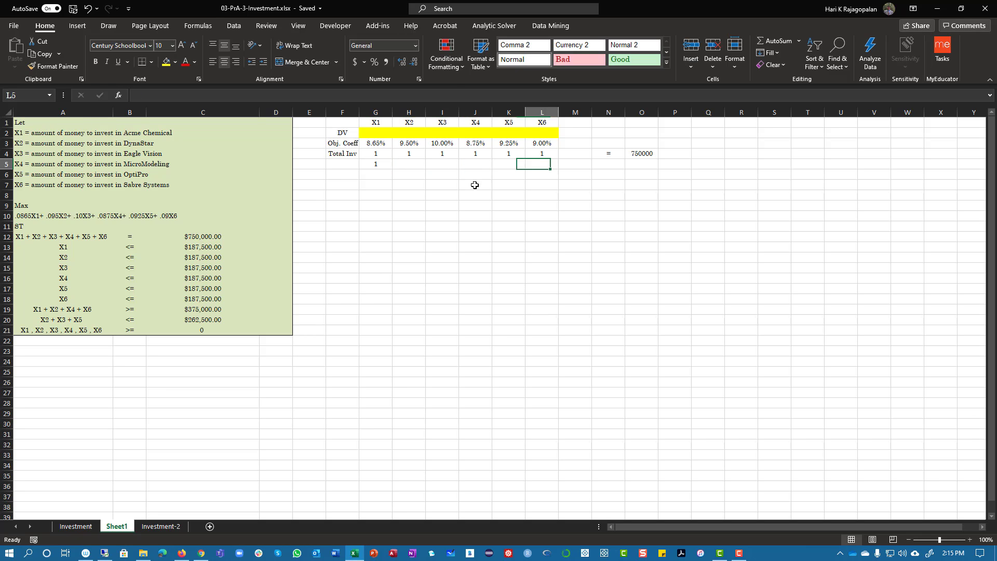
text(<=)
key(Right)
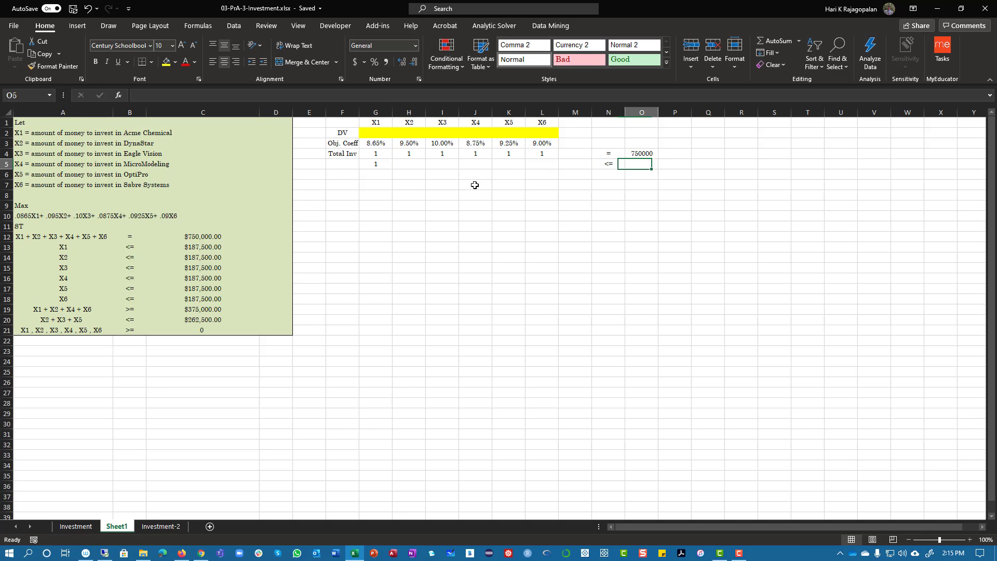
text(187)
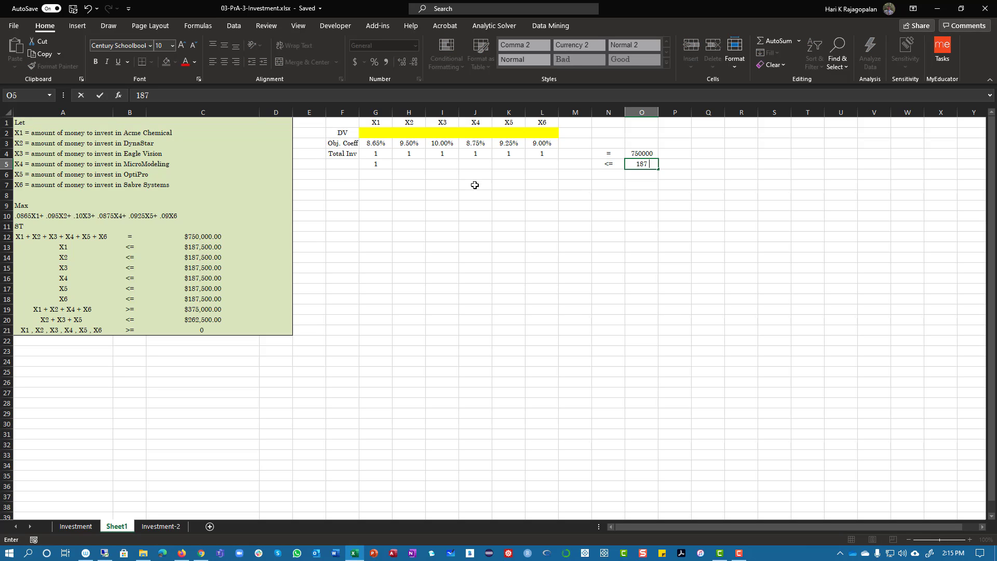
text(500)
key(Return)
- Enter coefficient 1 for X2 in H6 and fill the sign and limit from N5:O5 down to row 6
click(408, 171)
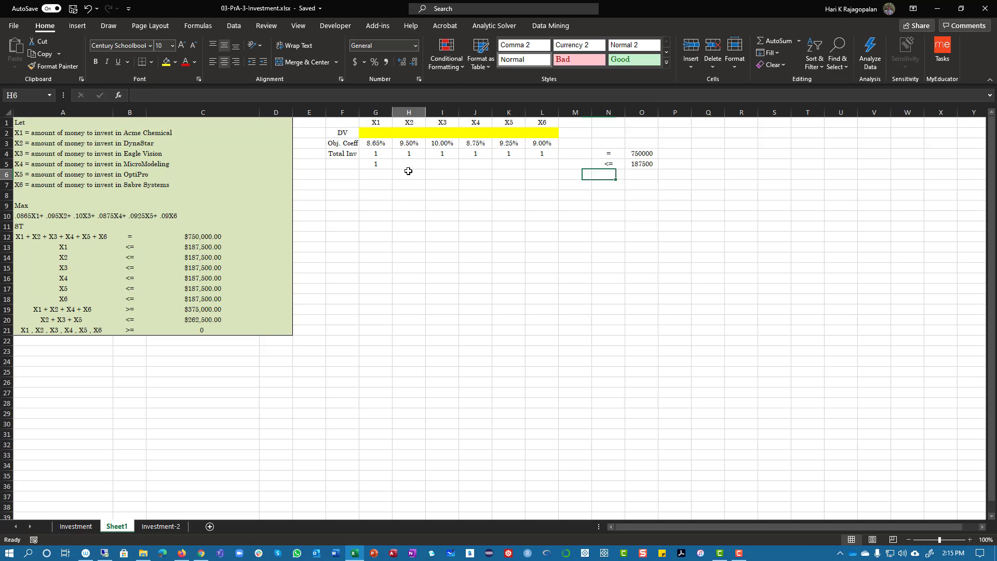
text(1)
click(436, 207)
drag(606, 163, 663, 183)
click(436, 187)
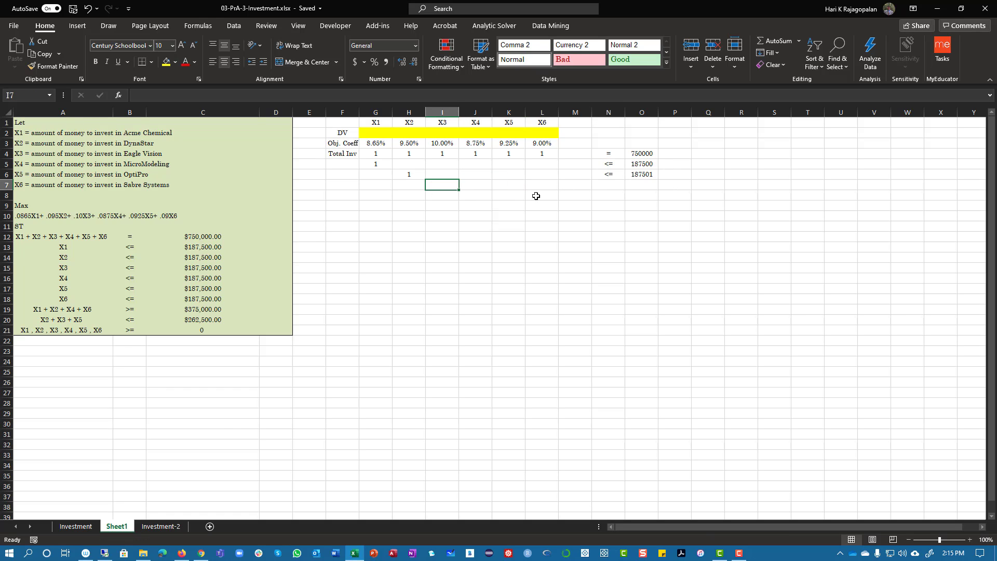
- Enter coefficient 1 for X3 in I7, X4 in J8, X5 in K9 and X6 in L10
text(1)
click(478, 196)
text(1)
click(509, 203)
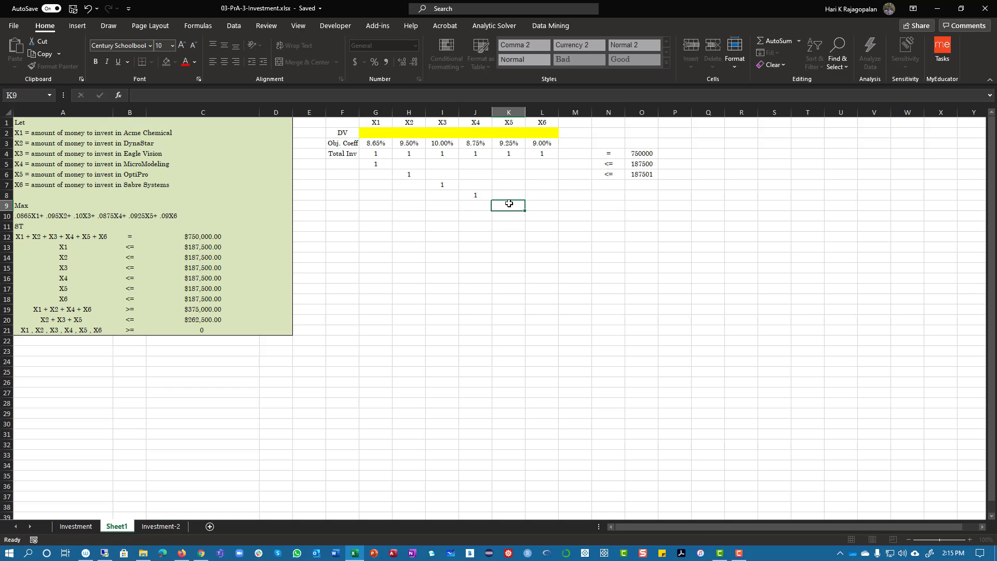
text(1)
click(540, 215)
text(1)
click(565, 258)
- Copy the "<=" sign and 187500 limit from N5:O5 and paste them into N6 to O10
drag(615, 177, 640, 220)
key(ctrl+c)
right_click(641, 220)
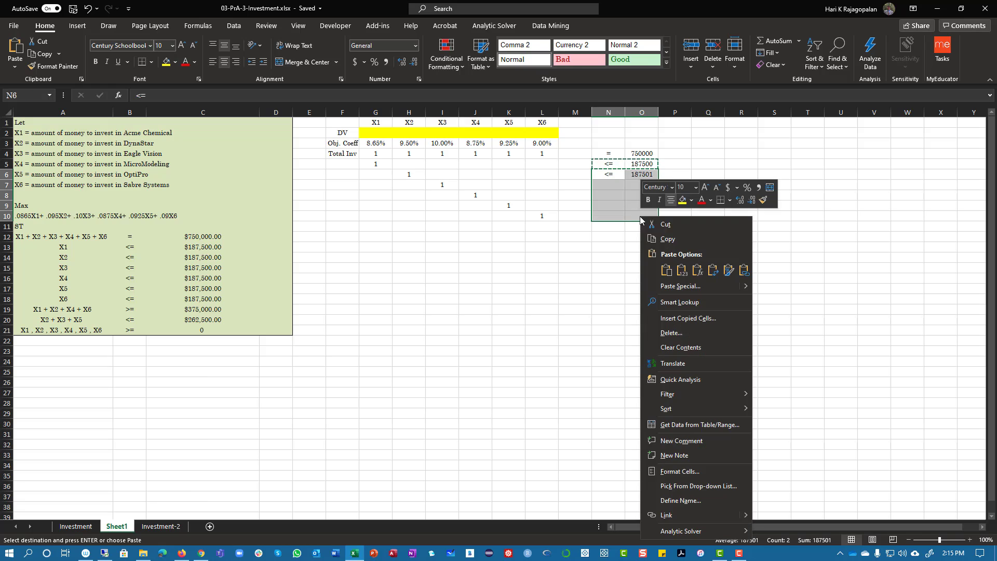
click(667, 270)
click(642, 352)
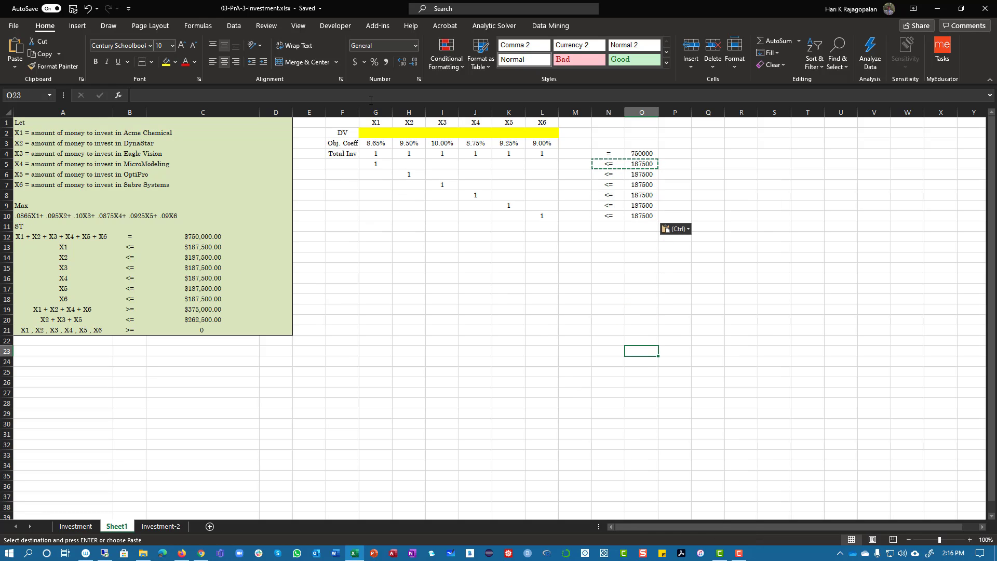
- Clear the individual limit constraint rows in G5 to O10
drag(376, 122, 652, 128)
click(653, 130)
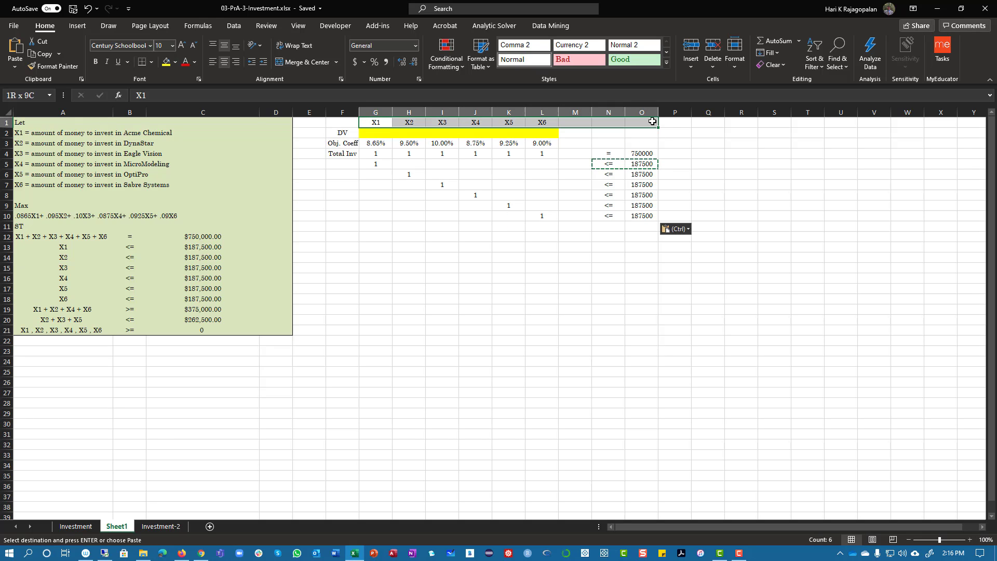
drag(376, 164, 639, 215)
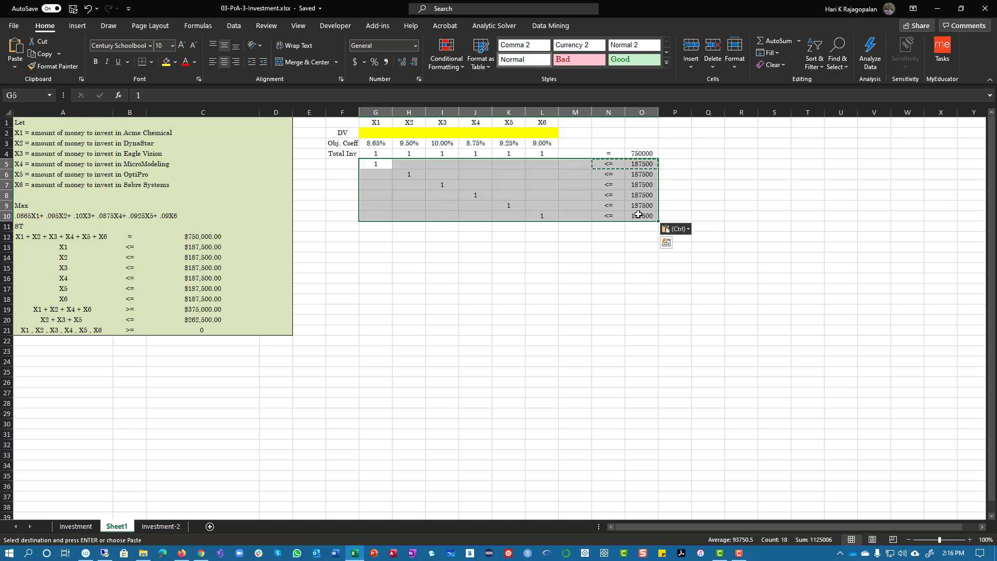
key(Delete)
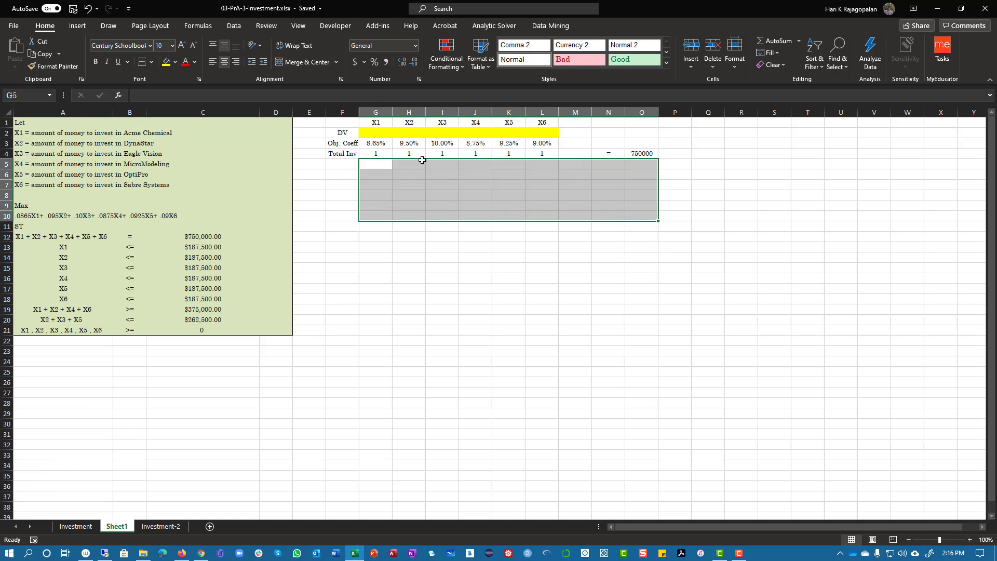
- Label a new constraint row "50%" in F5 for the X1 + X2 + X4 + X6 constraint
drag(22, 248, 233, 300)
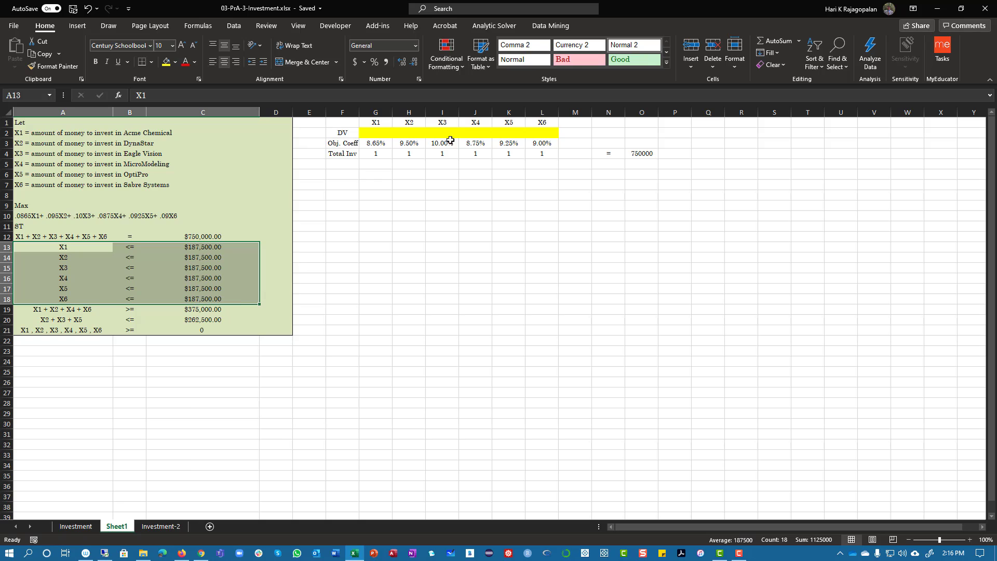
click(344, 162)
click(53, 308)
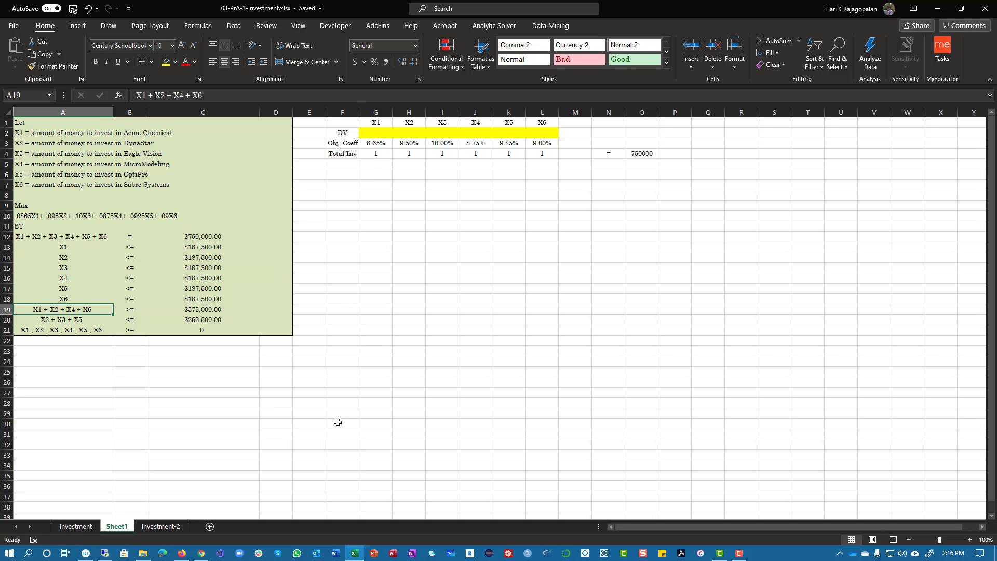
click(337, 165)
text(50)
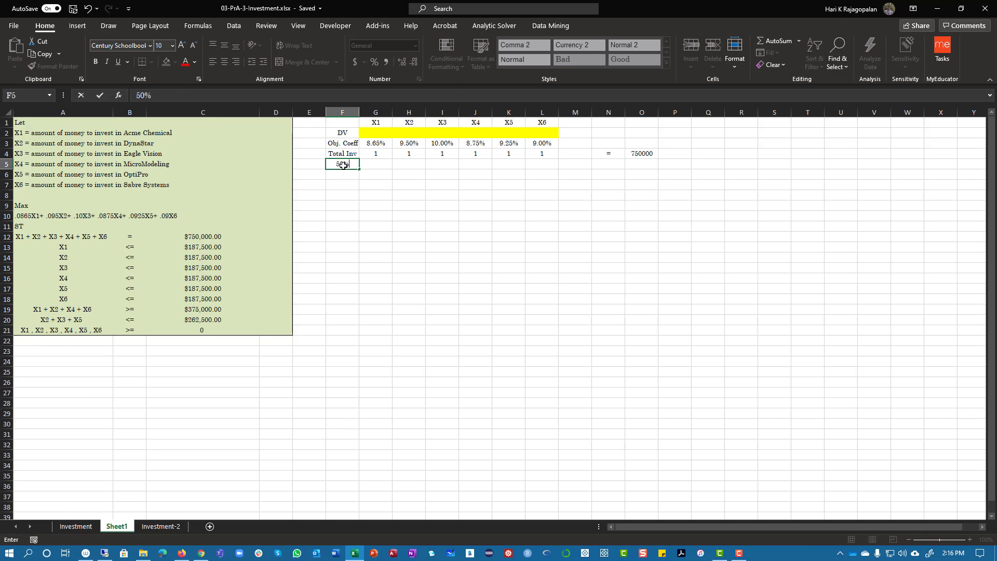
key(Tab)
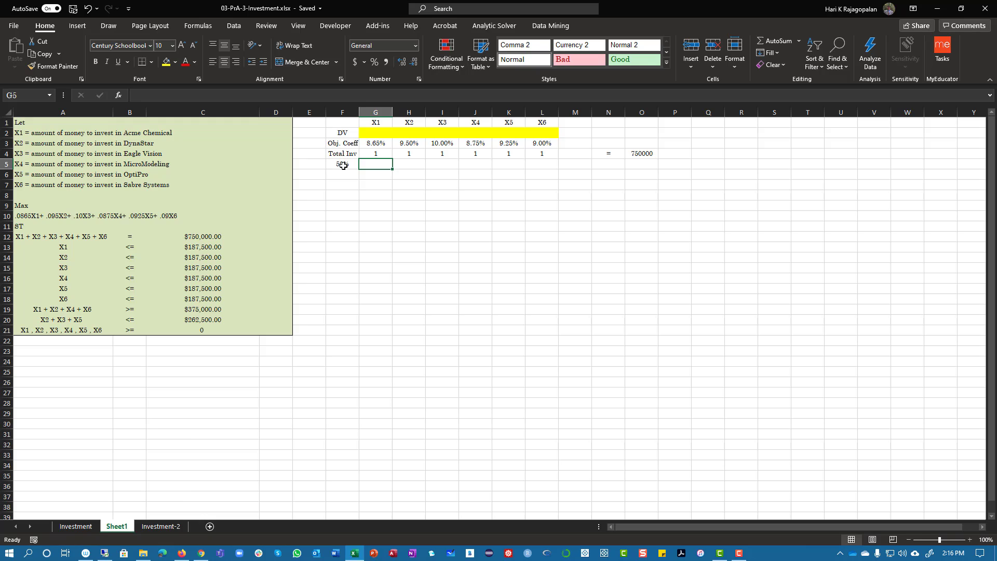
- Enter a coefficient of 1 for X1, X2, X4 and X6 in the 50% row, cells G5, H5, J5 and L5
click(134, 309)
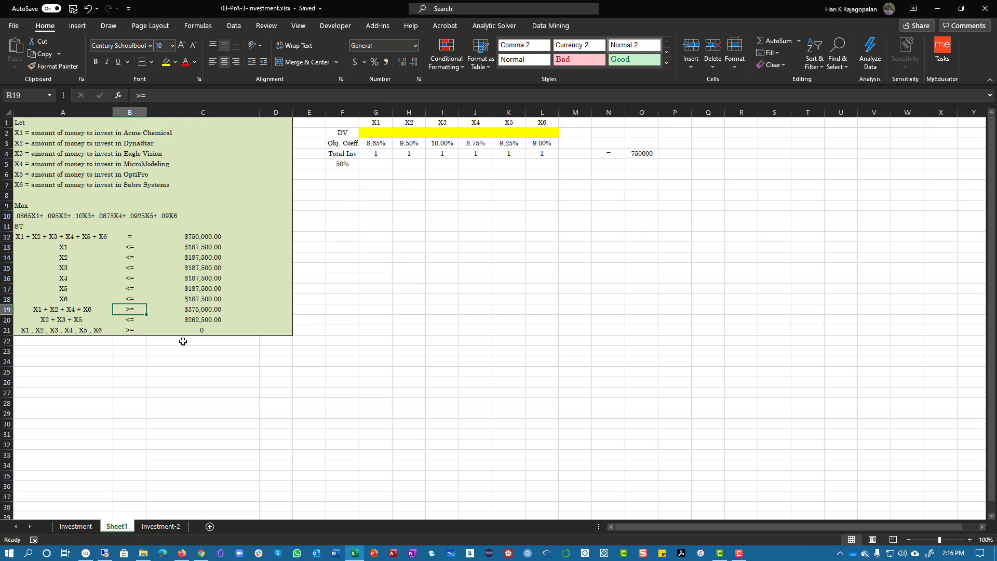
click(377, 164)
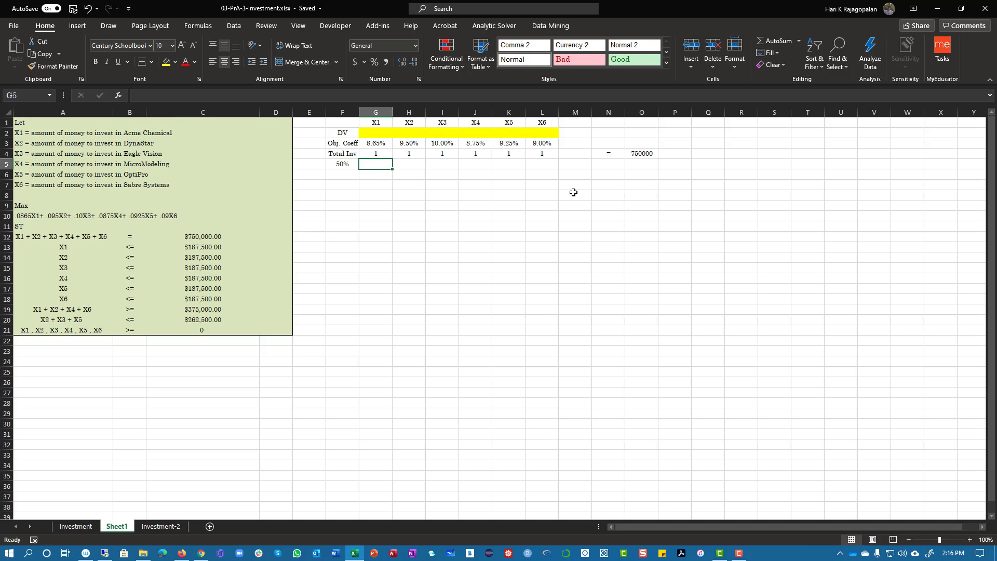
text(1)
key(Tab)
text(1)
key(Tab)
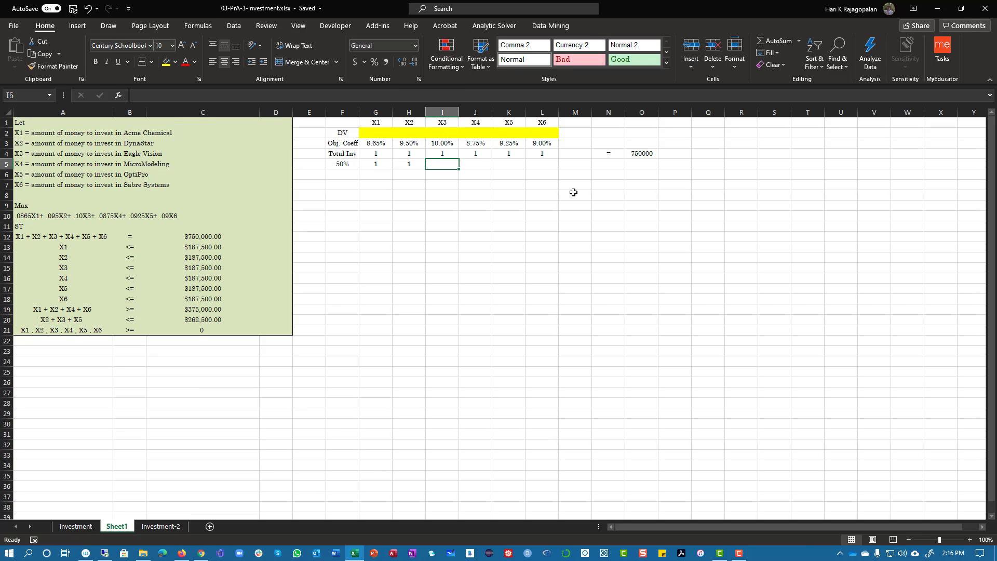
key(Tab)
text(1)
key(Tab)
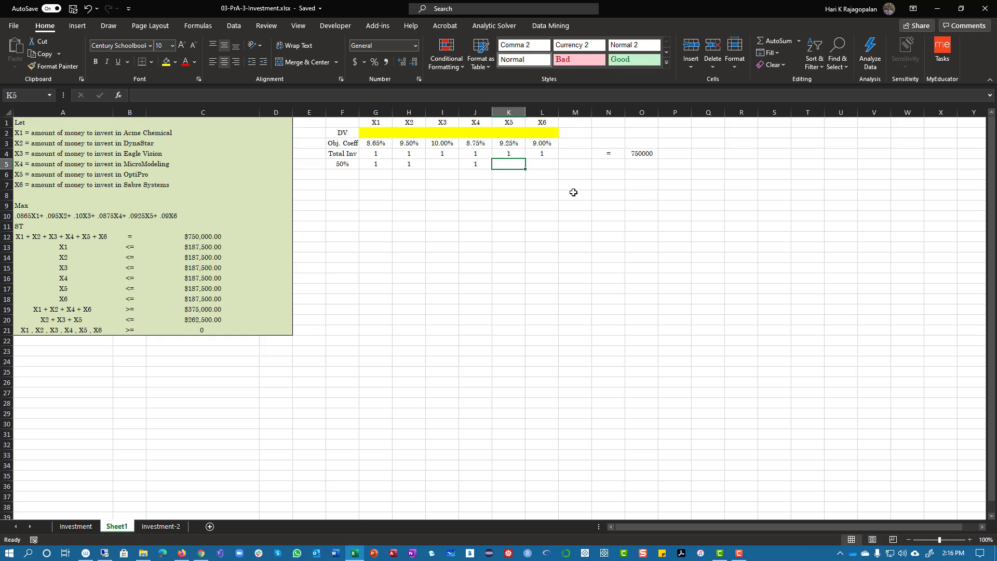
key(Tab)
text(1)
key(Tab)
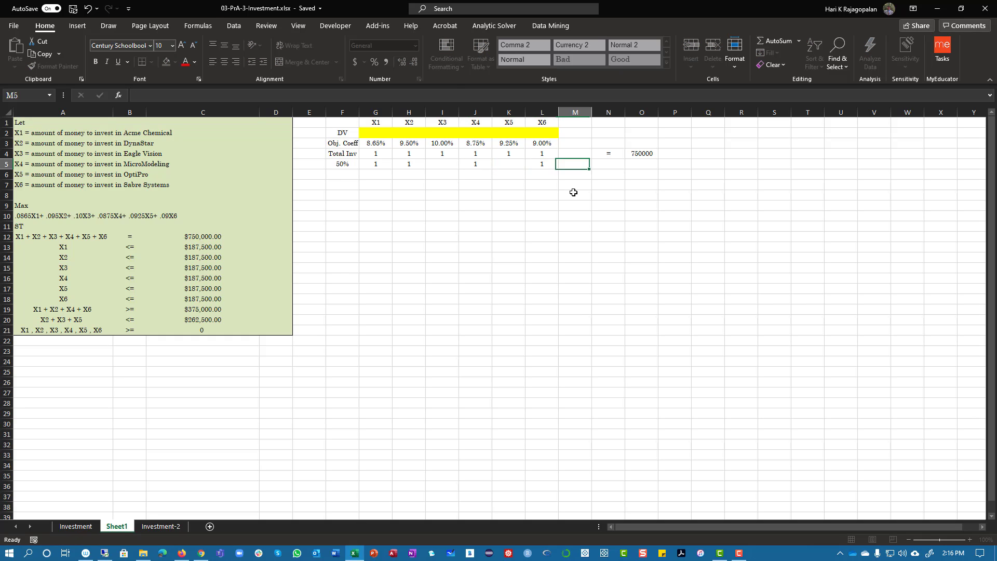
- Complete the 50% constraint with ">=" in N5 and a right-hand side of 375000 in O5
key(Tab)
text(>=)
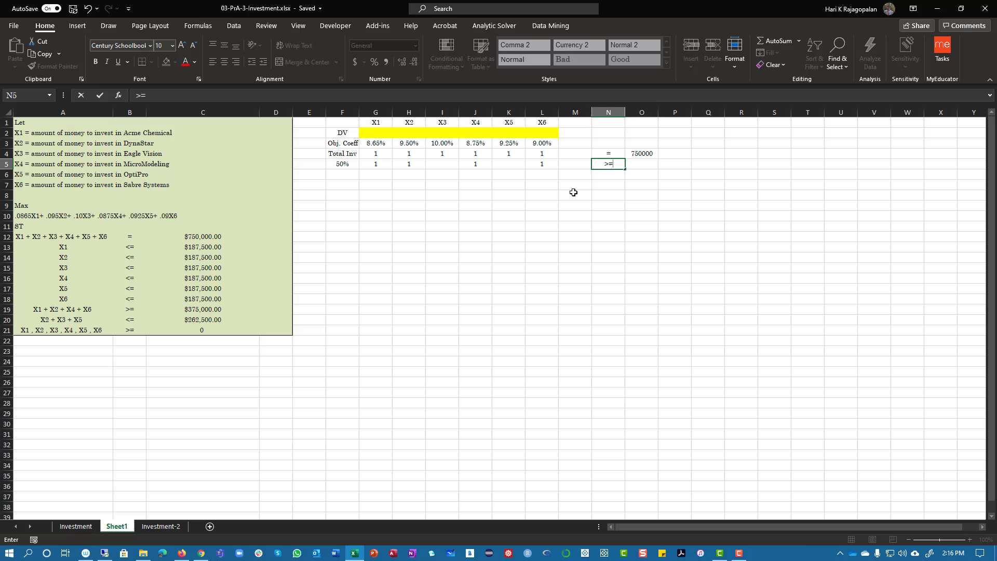
key(Tab)
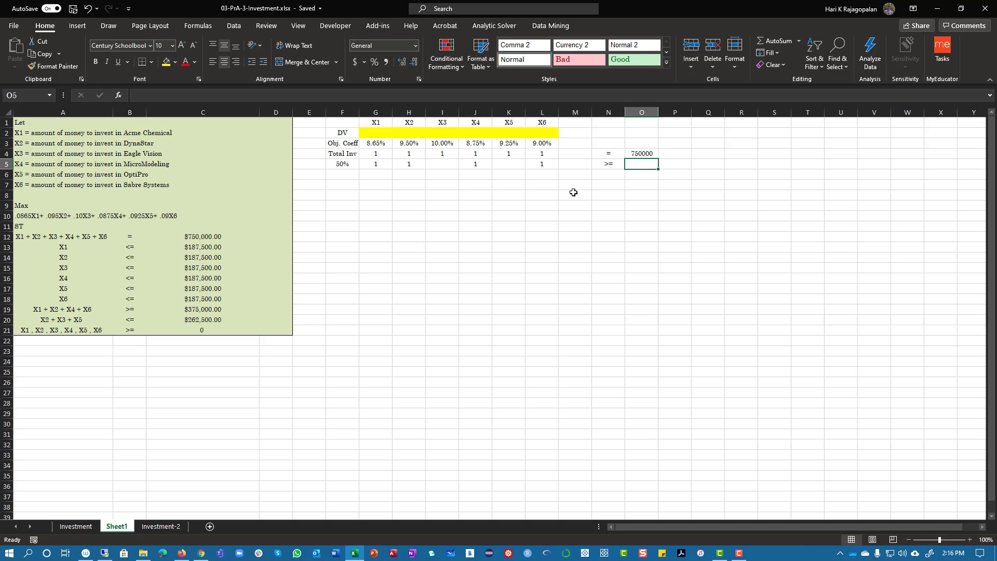
text(375)
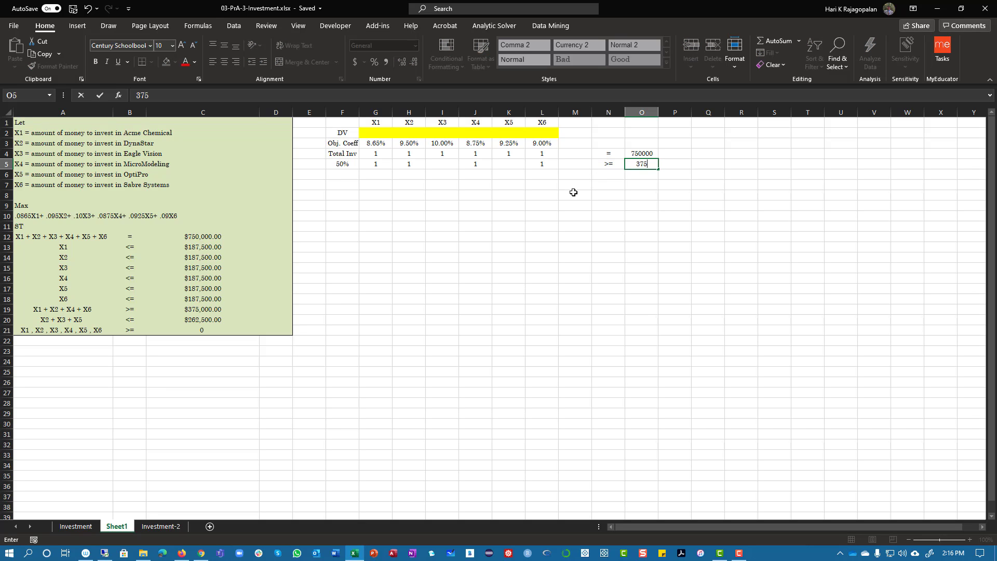
text(02)
text(000)
key(Return)
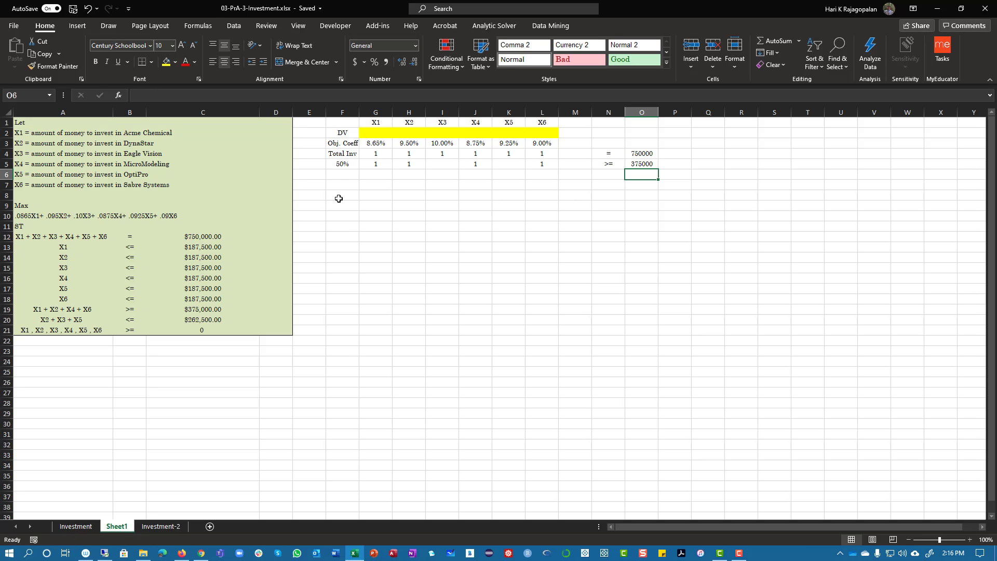
- Label a new constraint row "35%" in F6 for the X2 + X3 + X5 constraint
click(354, 172)
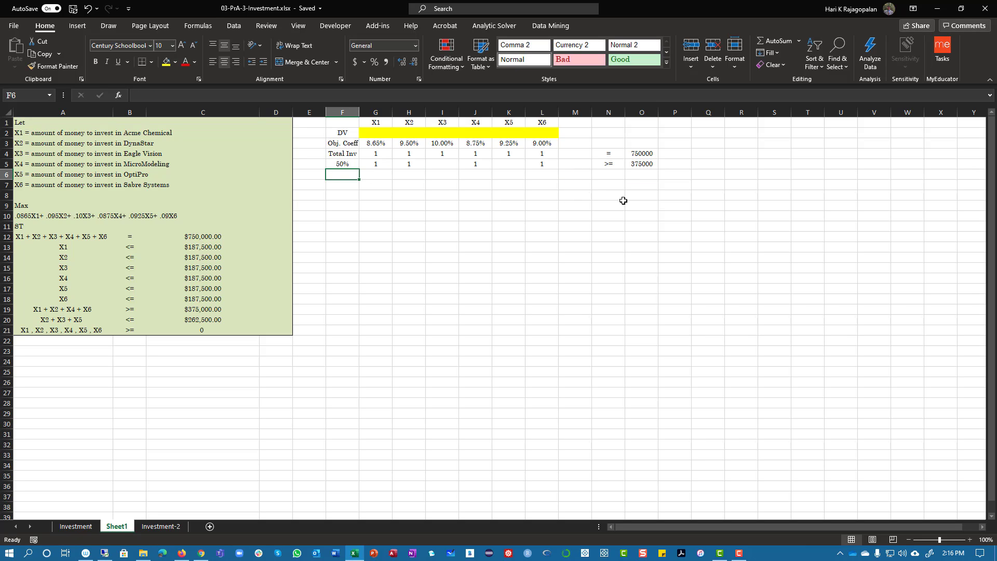
text(35%)
key(Tab)
key(Tab)
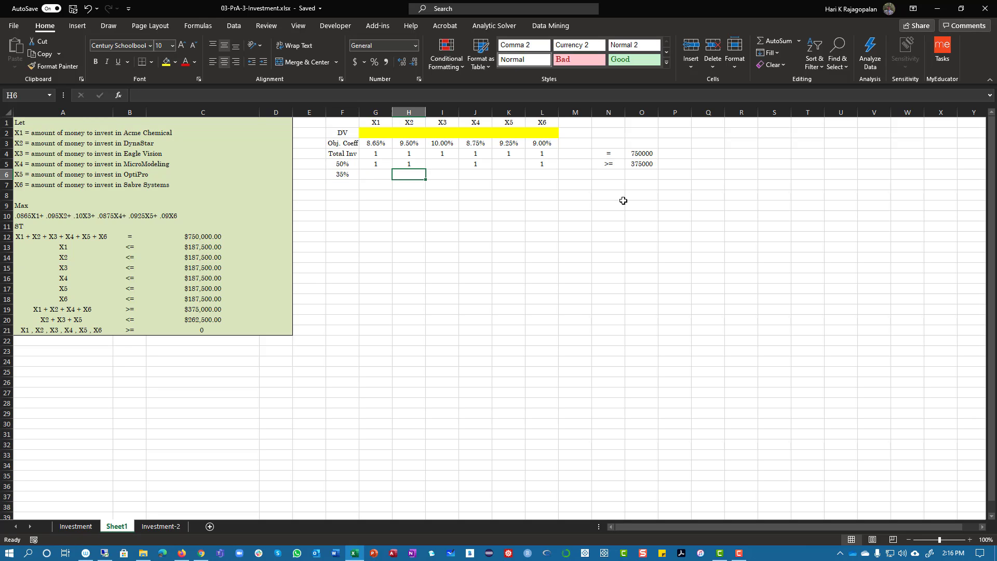
- Enter a coefficient of 1 for X2, X3 and X5 in the 35% row, cells H6, I6 and K6
text(1)
key(Tab)
text(1)
key(Tab)
key(Tab)
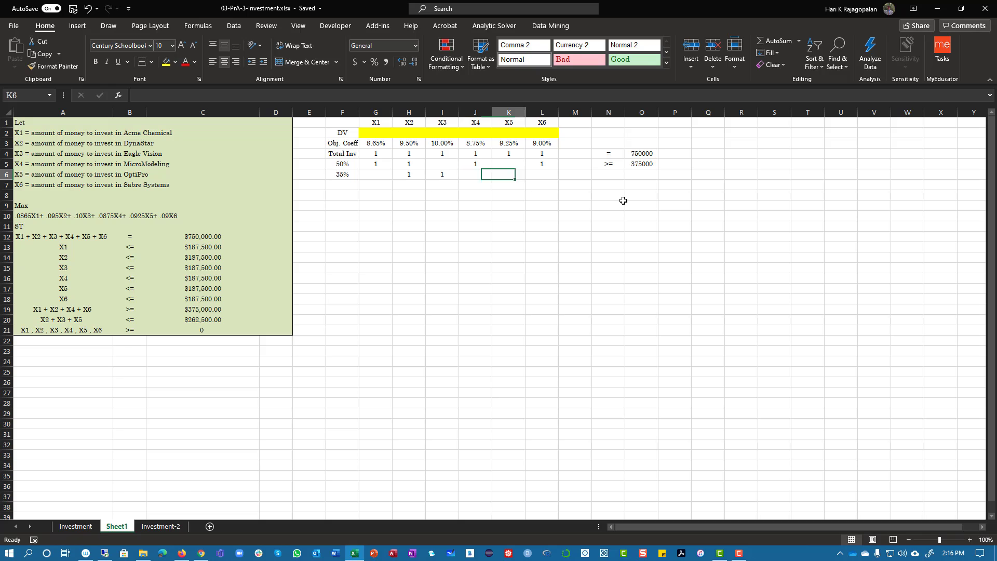
text(1)
key(Tab)
- Complete the 35% constraint with "<=" in N6 and the formula =0.35*O4 in O6
key(Tab)
key(Tab)
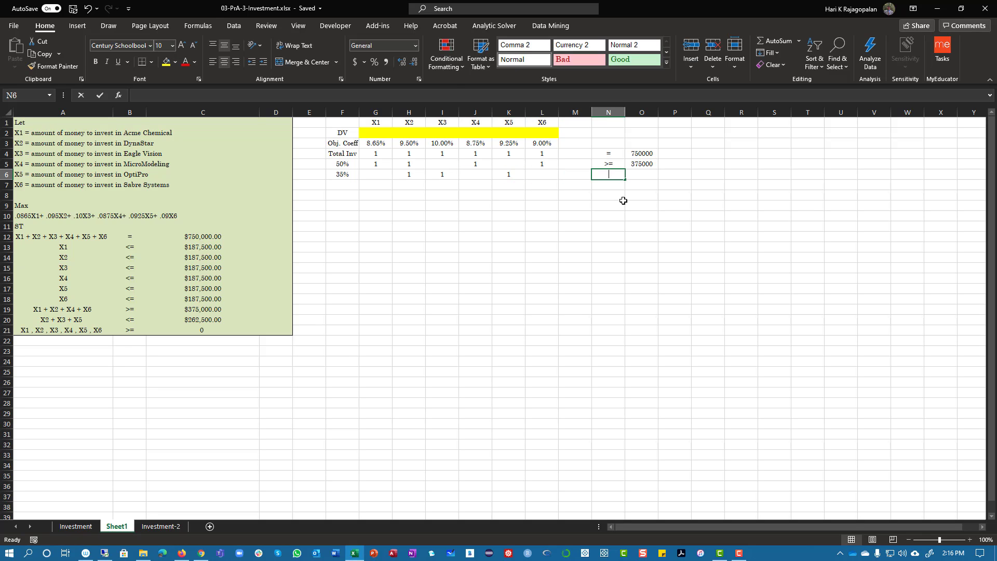
text(<=)
key(Tab)
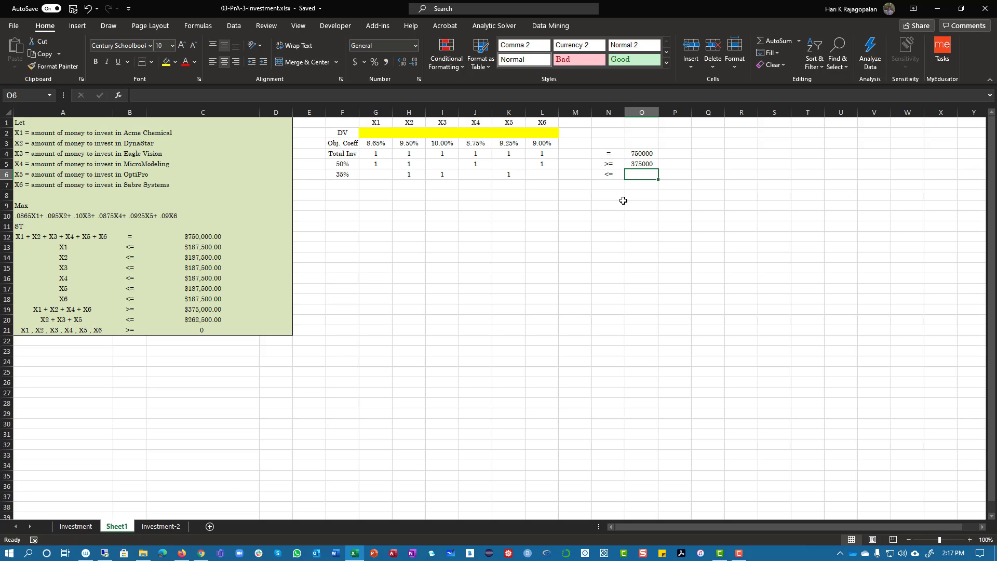
text(=0.35)
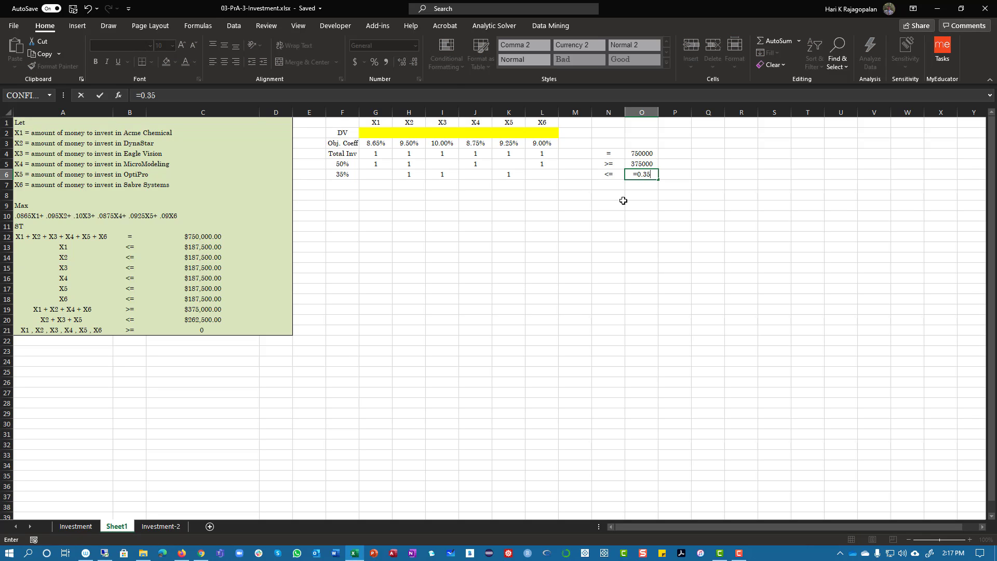
text(*)
key(Up)
key(Up)
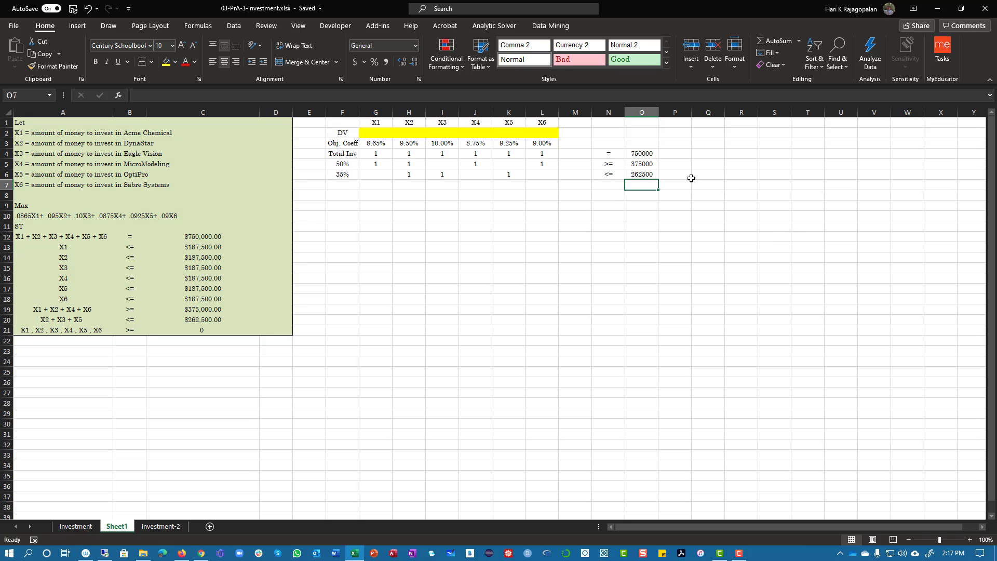
- Replace the 35% limit formula in O6 with its plain value by copying the cell and pasting values over it
click(644, 176)
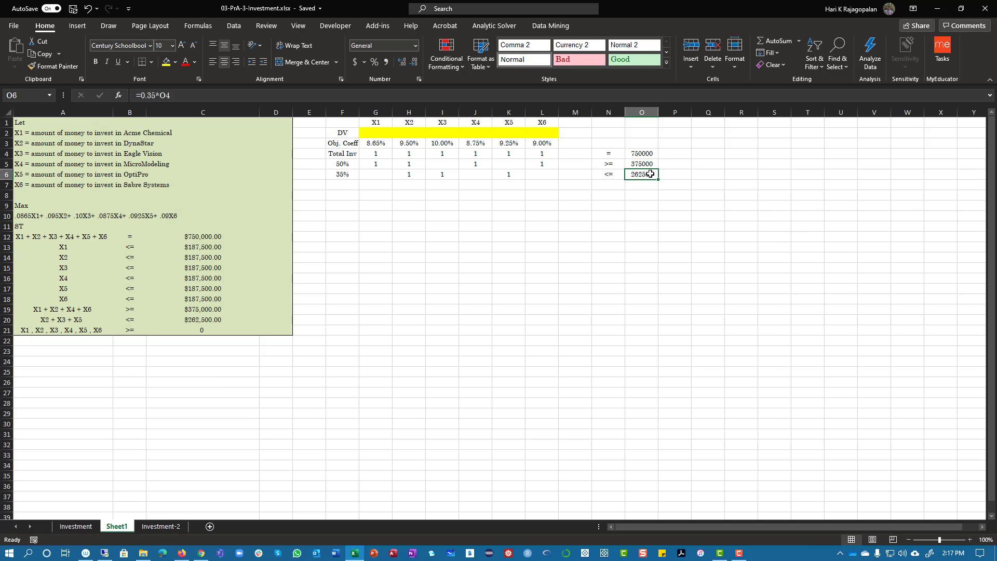
right_click(650, 174)
click(678, 196)
right_click(650, 175)
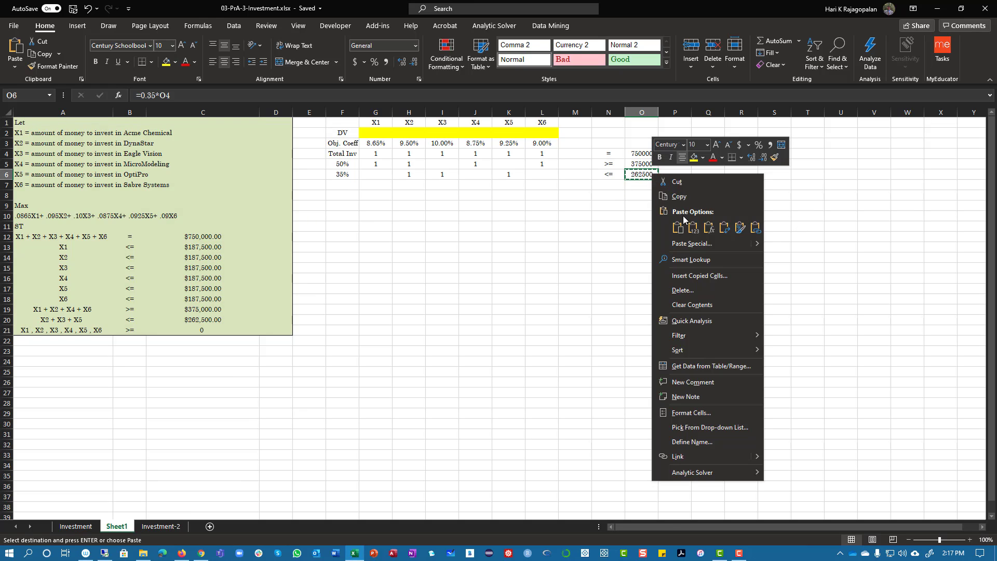
click(693, 228)
key(Escape)
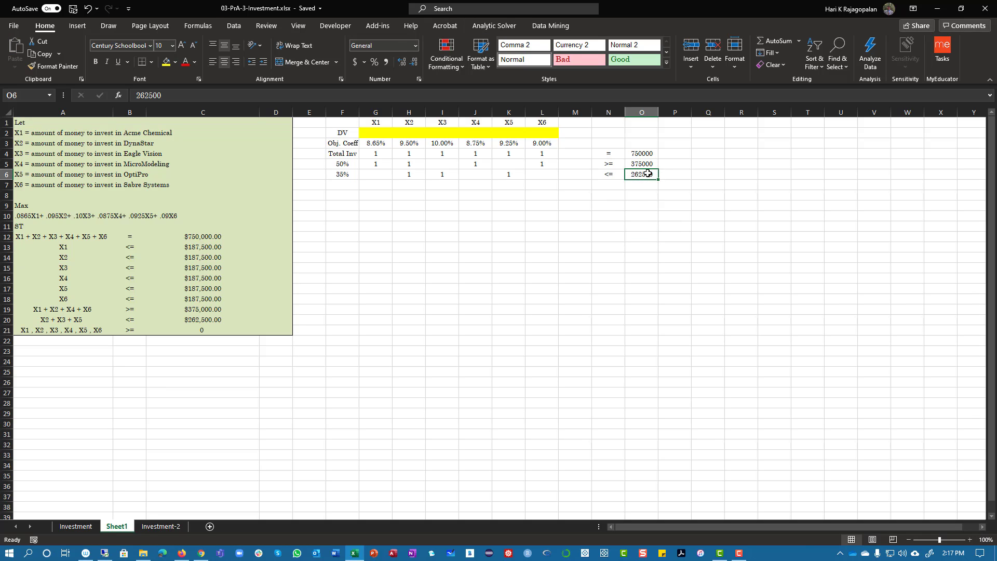
- Format the constraint right-hand sides in O4:O6 as Currency
mouse_move(644, 175)
mouse_down()
mouse_move(643, 153)
mouse_move(644, 176)
mouse_up()
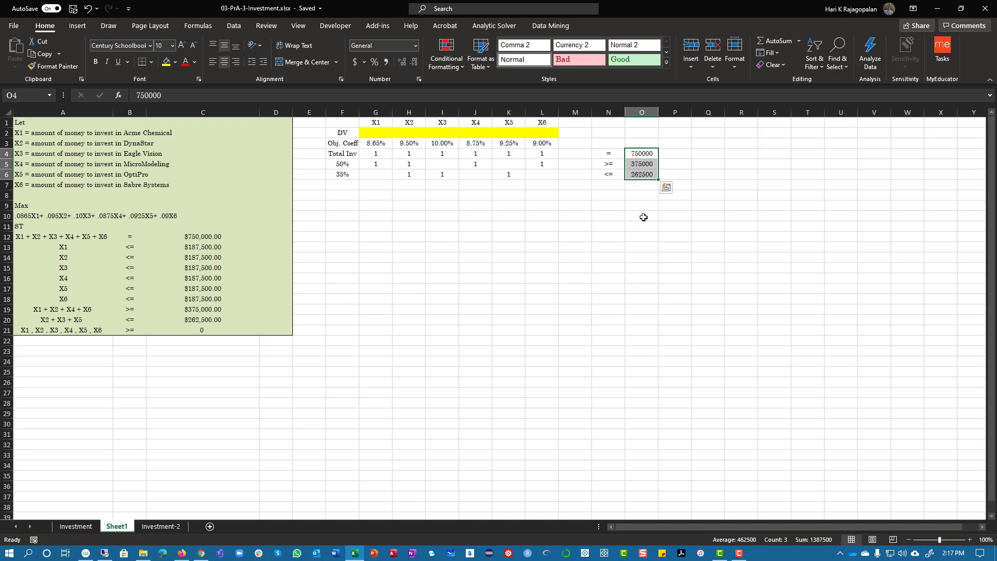
drag(644, 155, 643, 175)
click(640, 156)
click(643, 164)
click(643, 173)
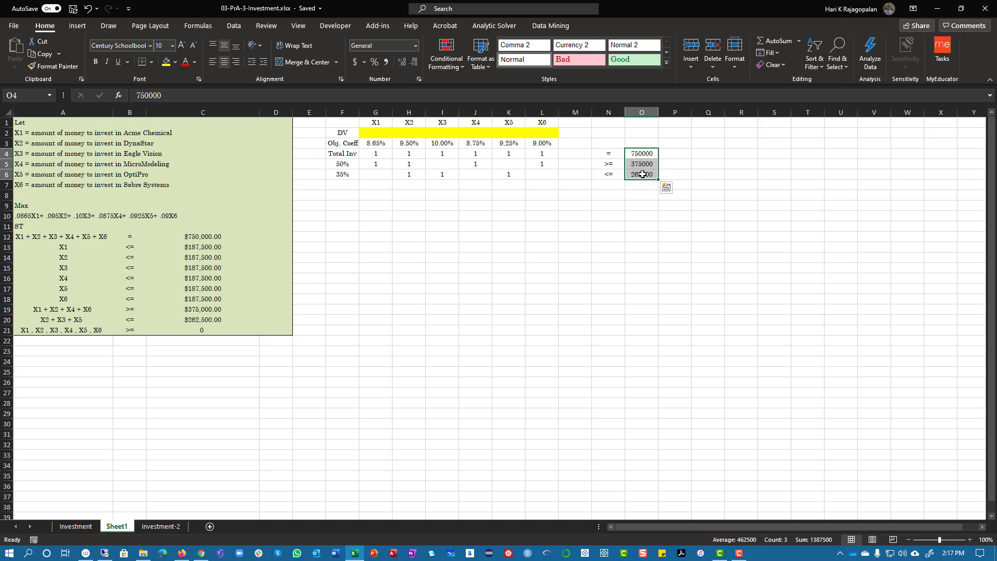
click(417, 47)
click(388, 111)
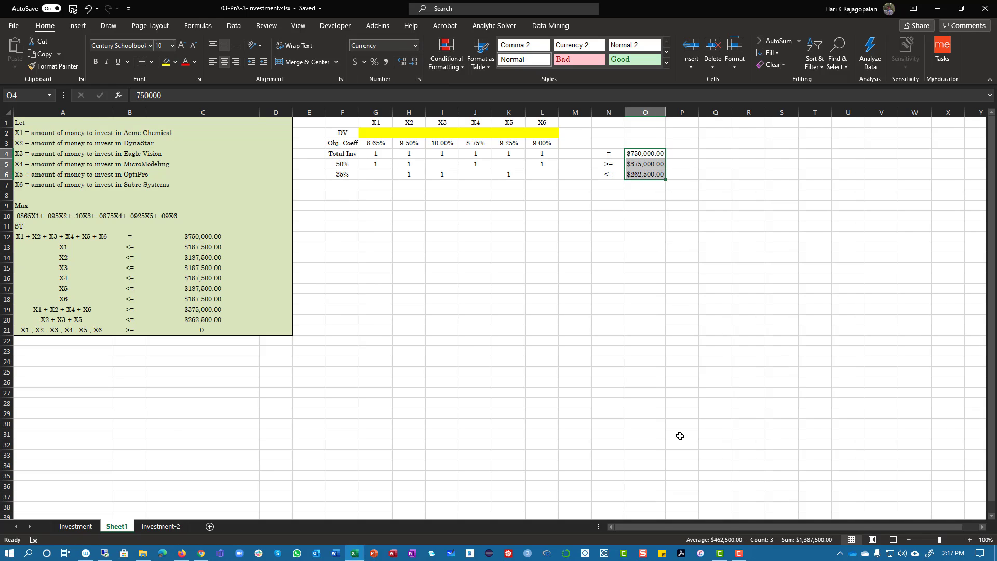
click(680, 435)
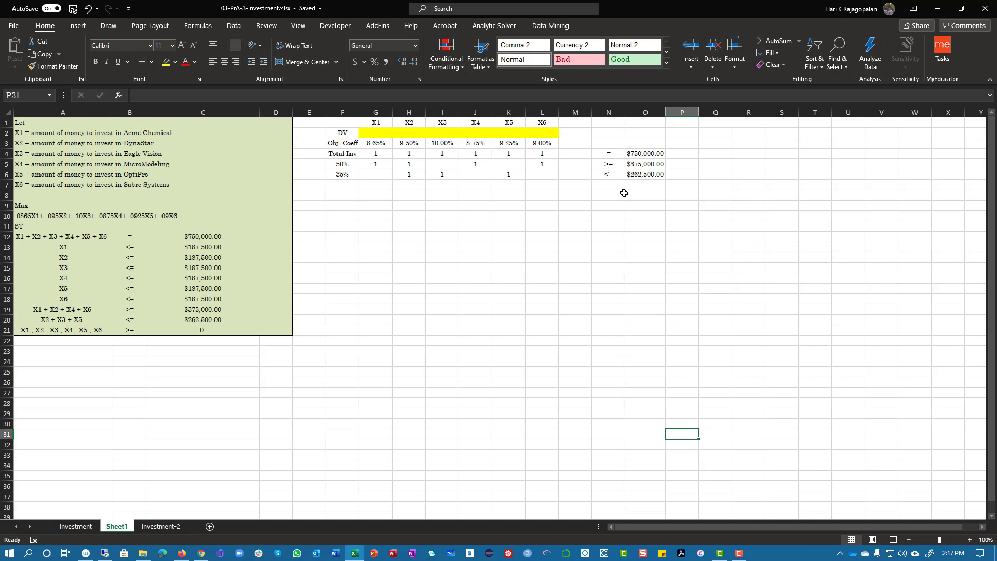
- Start a SUMPRODUCT formula in M3 with the decision variable cells $G$2:$L$2 as an absolute first array
click(573, 143)
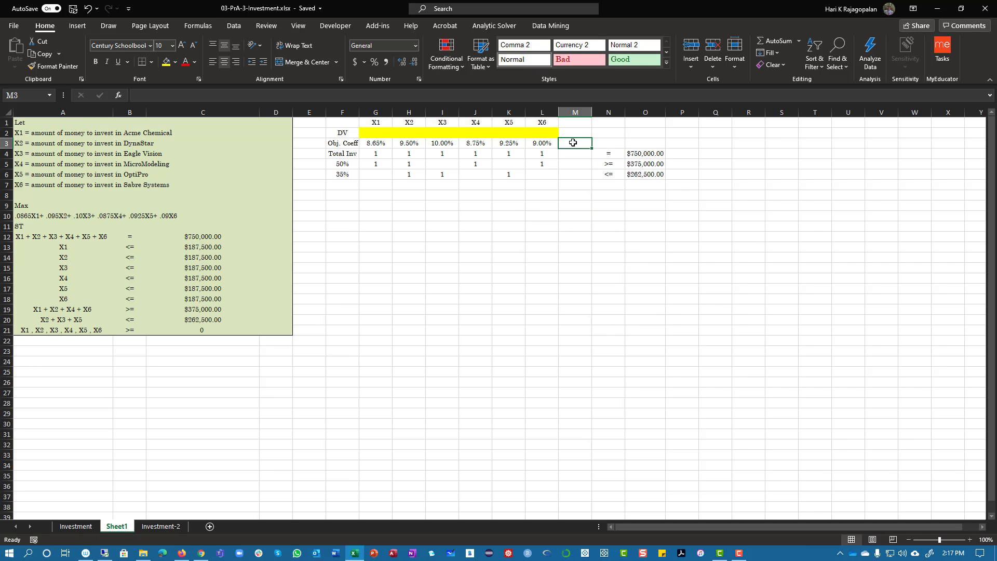
text(=sum)
key(ctrl+Return)
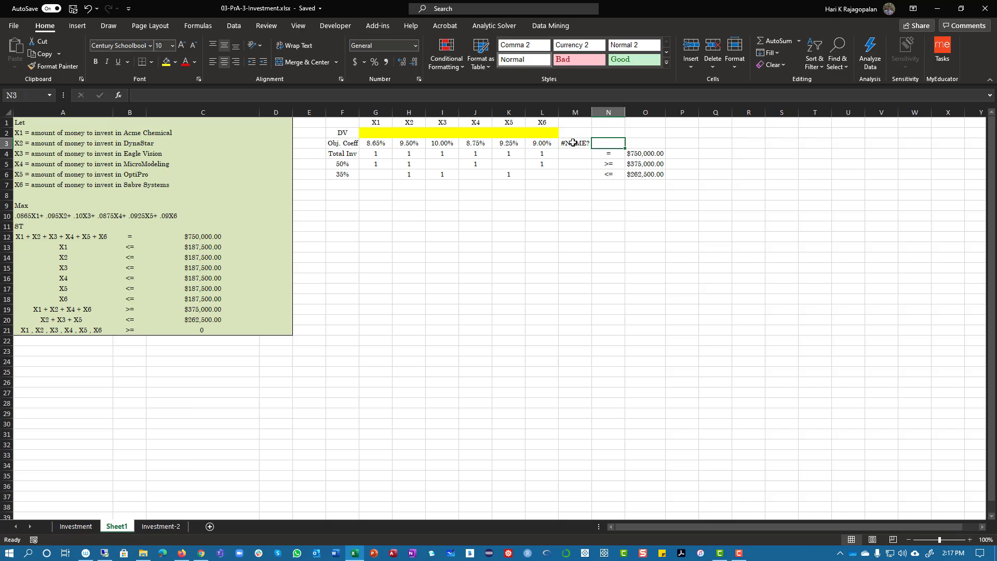
double_click(574, 143)
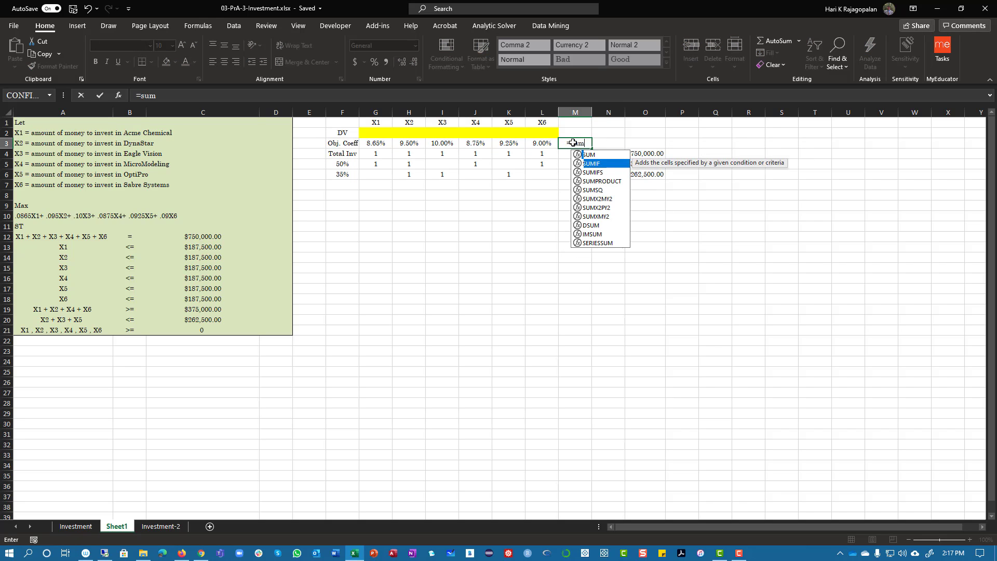
key(Down)
key(Down)
key(Down)
key(Tab)
drag(365, 137, 540, 133)
key(F4)
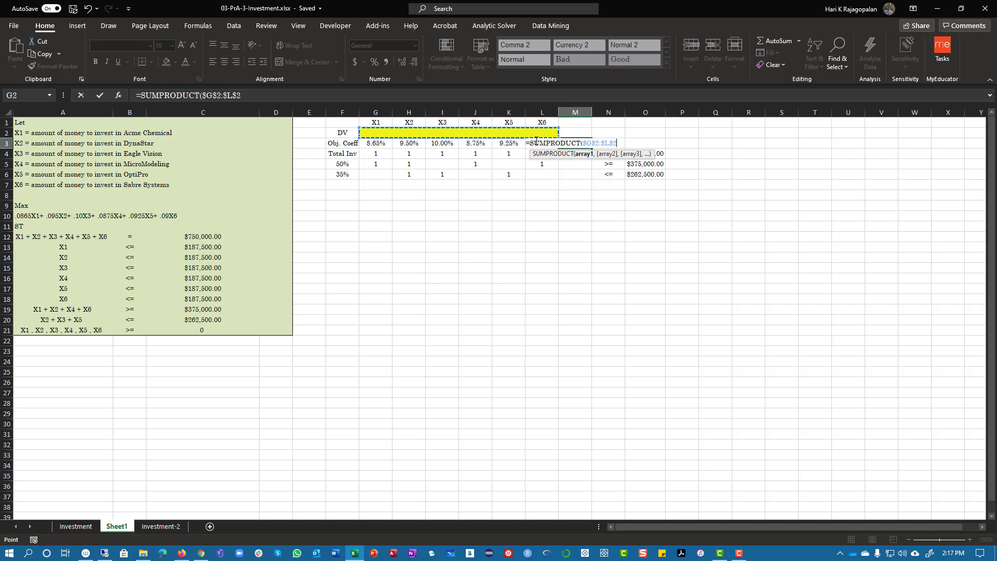
- Complete the M3 formula with the objective coefficients G3:L3 as second array and fill it down to M6
text(,)
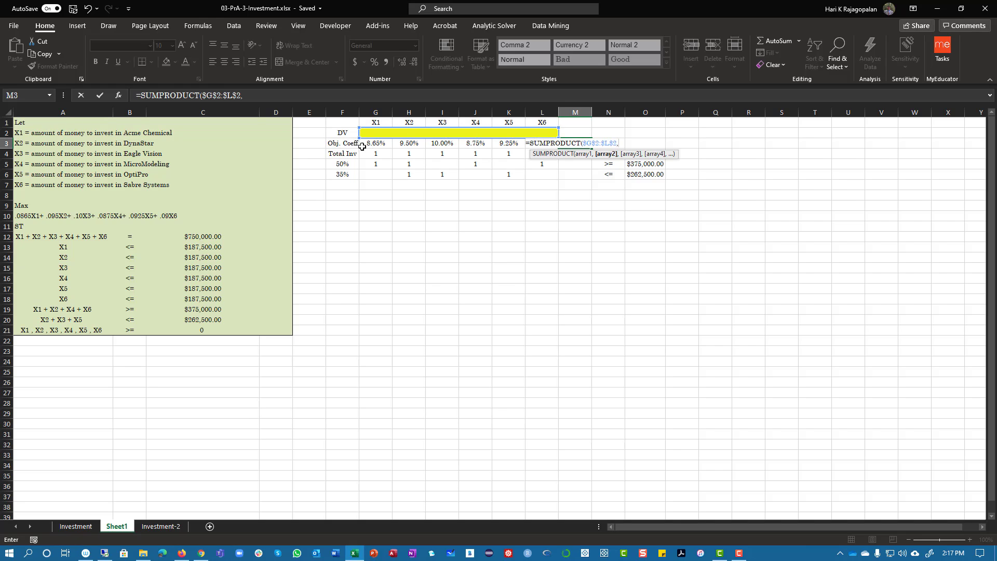
drag(362, 147, 591, 179)
key(Return)
- Format the SUMPRODUCT cells M3:M6 as Currency
click(581, 146)
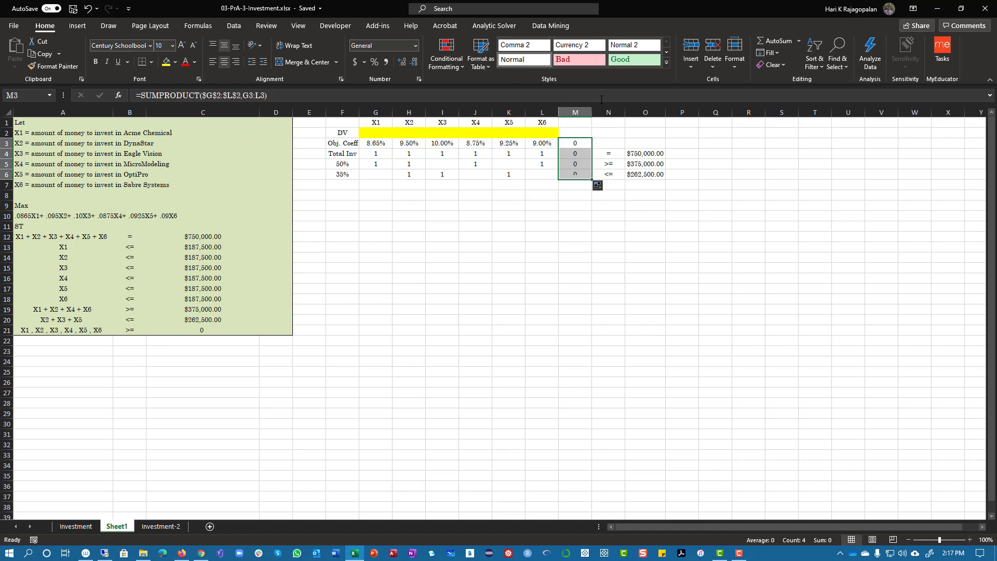
click(416, 46)
click(397, 116)
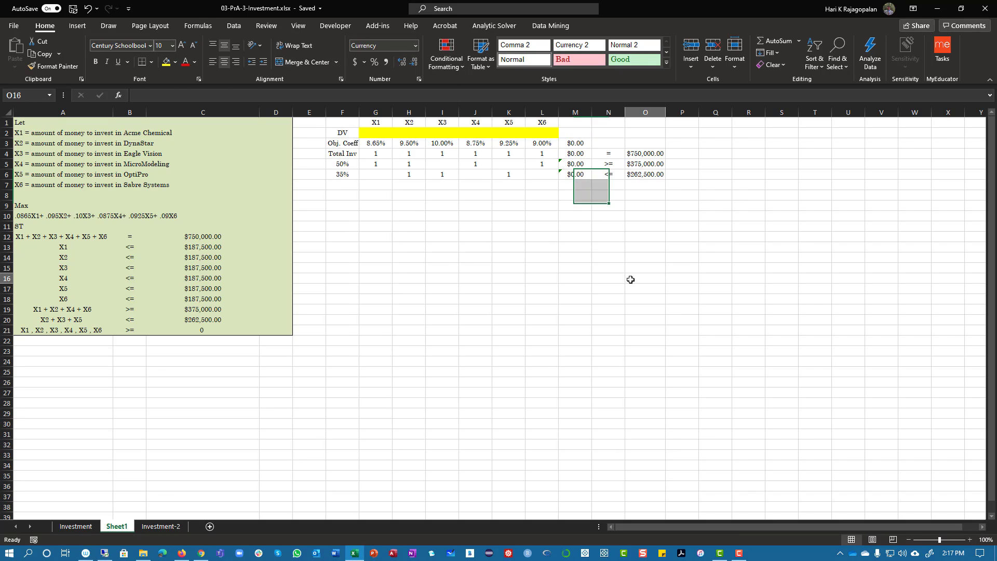
click(631, 278)
- Enter the individual investment limit 187500 for X1 in G7
drag(42, 248, 215, 297)
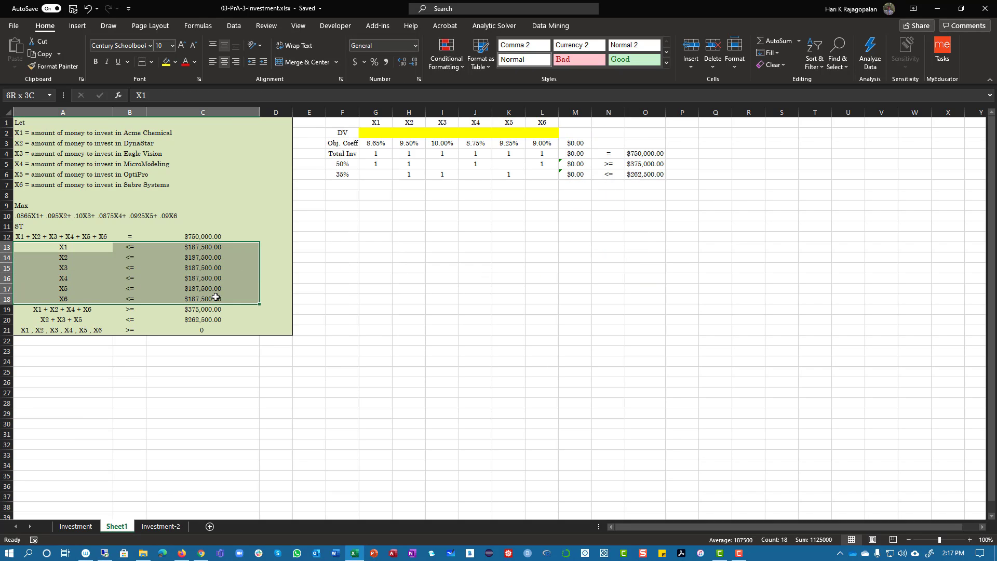
click(372, 187)
text(187)
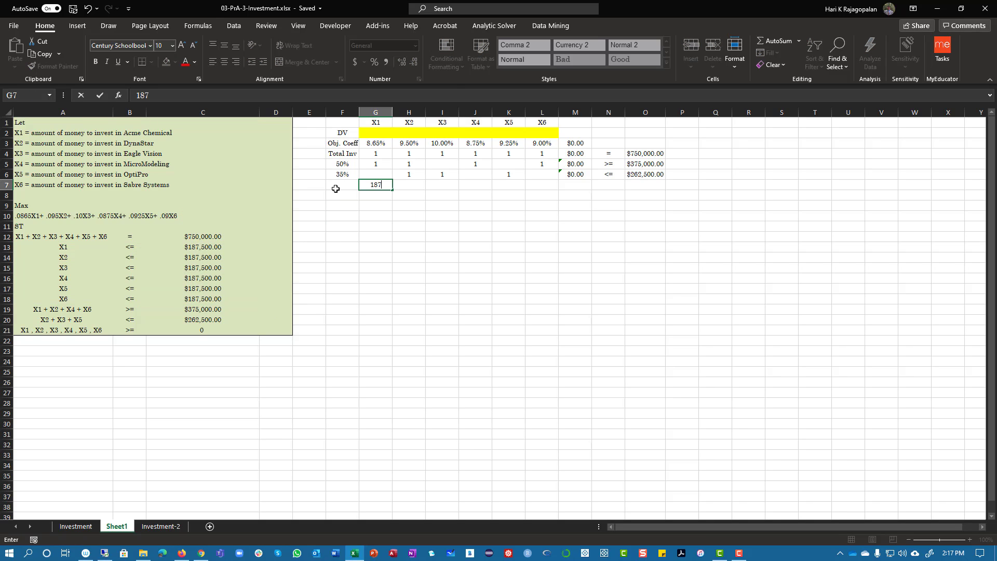
text(500)
key(Return)
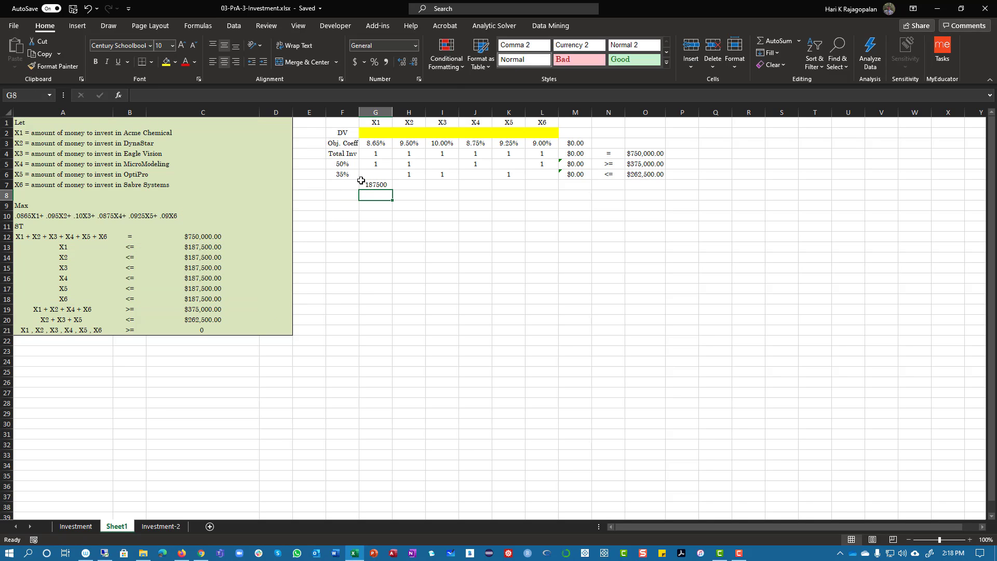
- Copy the 187500 limit from G7 into H7:L7 as values for X2 to X6
click(372, 185)
key(ctrl+c)
drag(415, 187, 540, 186)
right_click(539, 186)
click(571, 240)
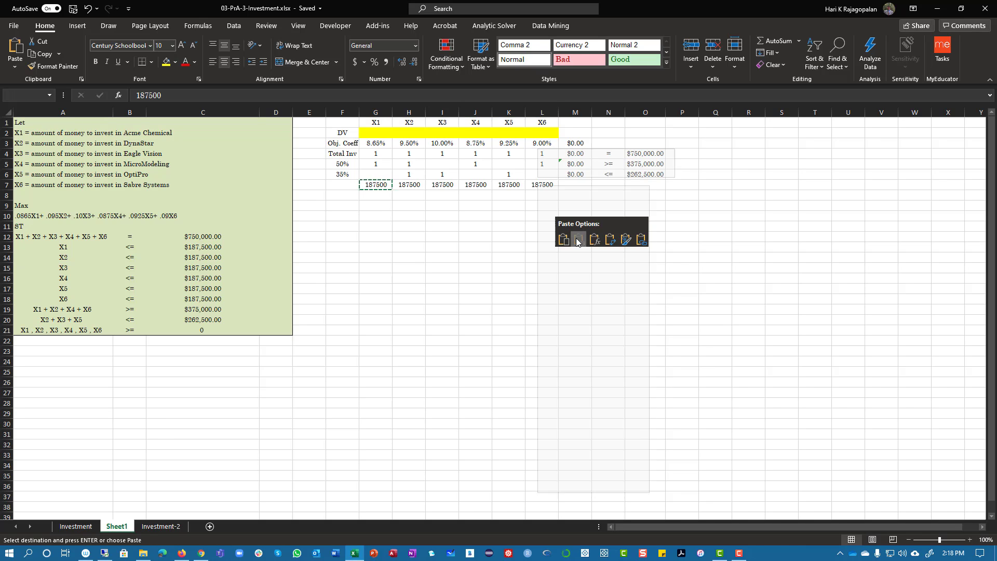
- Label the individual limits row "Max Inv" in F7
click(340, 183)
text(Max)
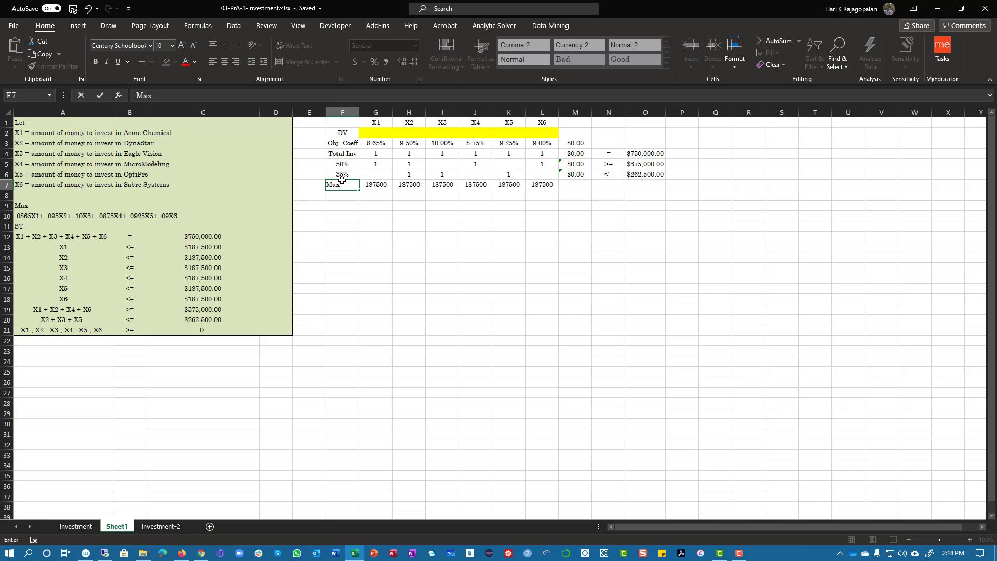
text( Inv)
key(Return)
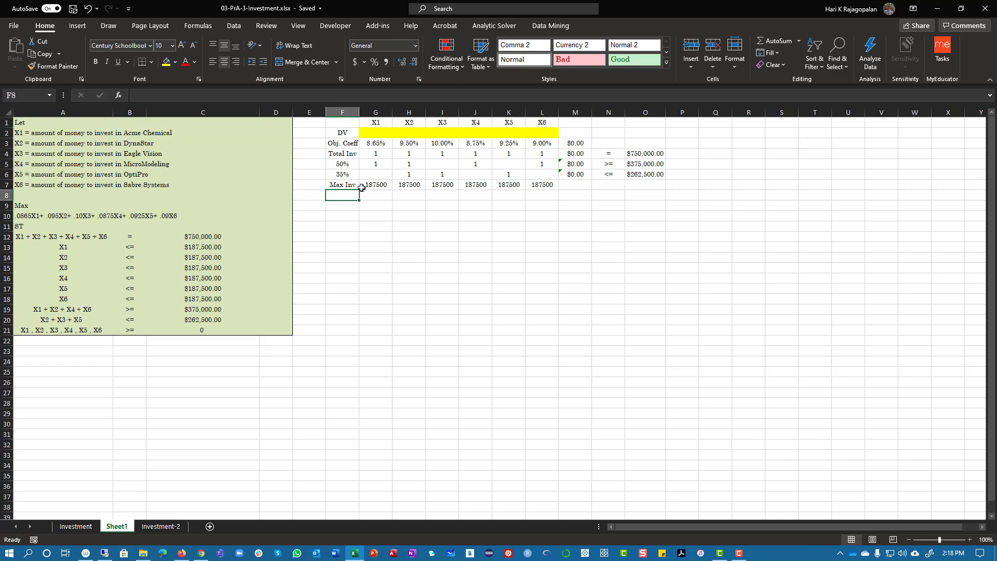
- Shade the Max Inv row F7:L7 with the lightest orange theme fill
drag(362, 188, 545, 186)
click(275, 205)
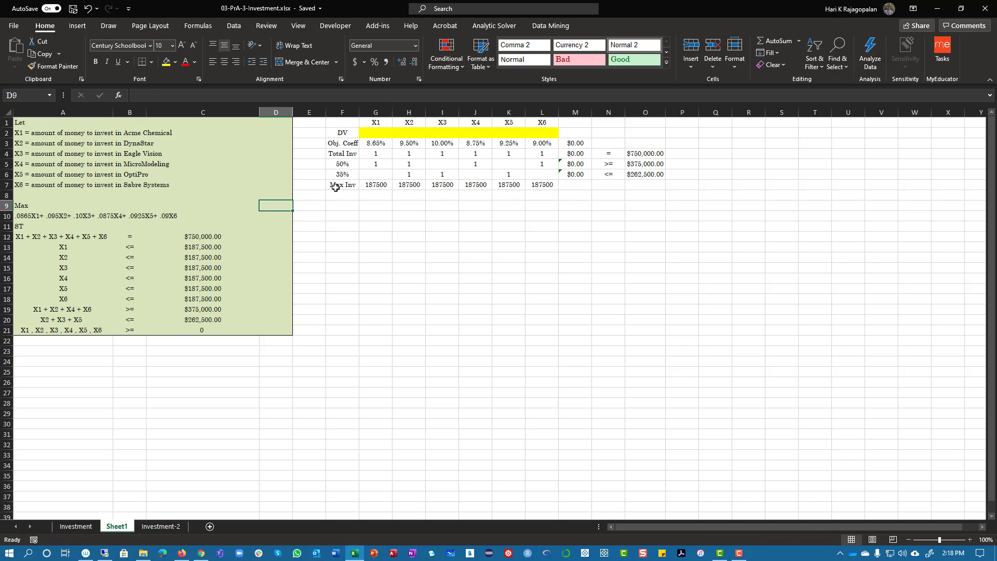
drag(336, 187, 543, 185)
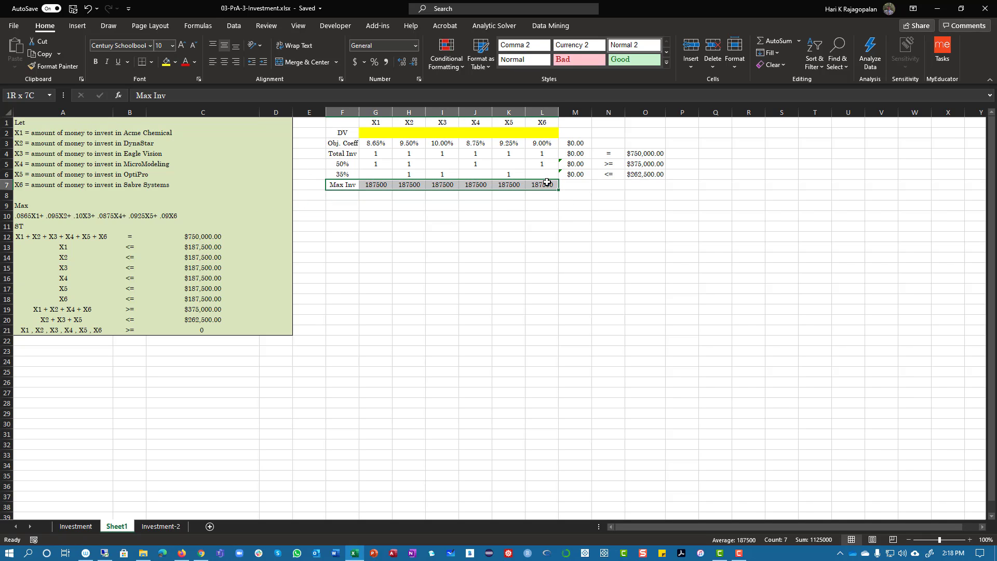
click(176, 62)
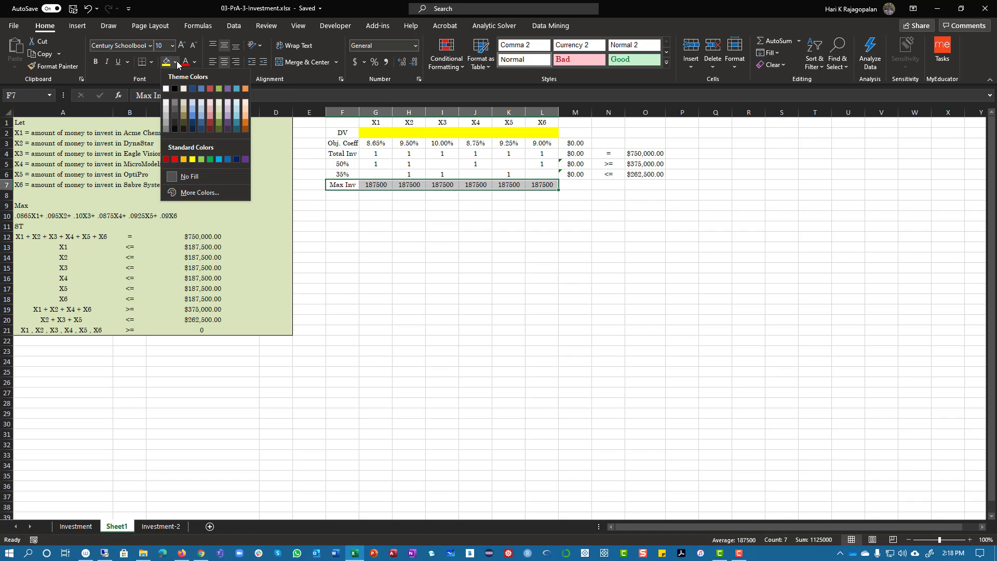
click(244, 105)
click(542, 278)
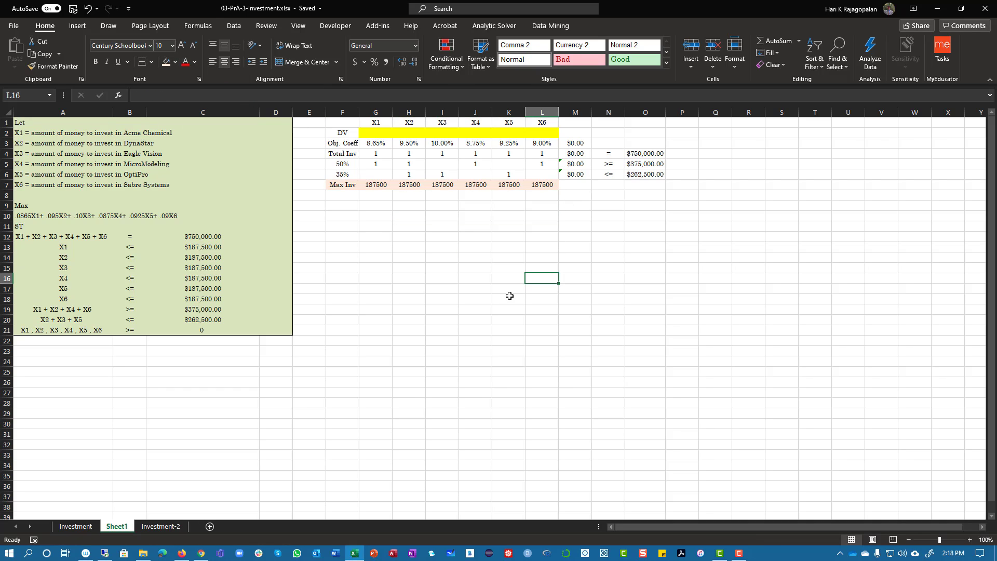
- Make the objective function cell M3 bold and give it the solid orange theme fill
click(399, 195)
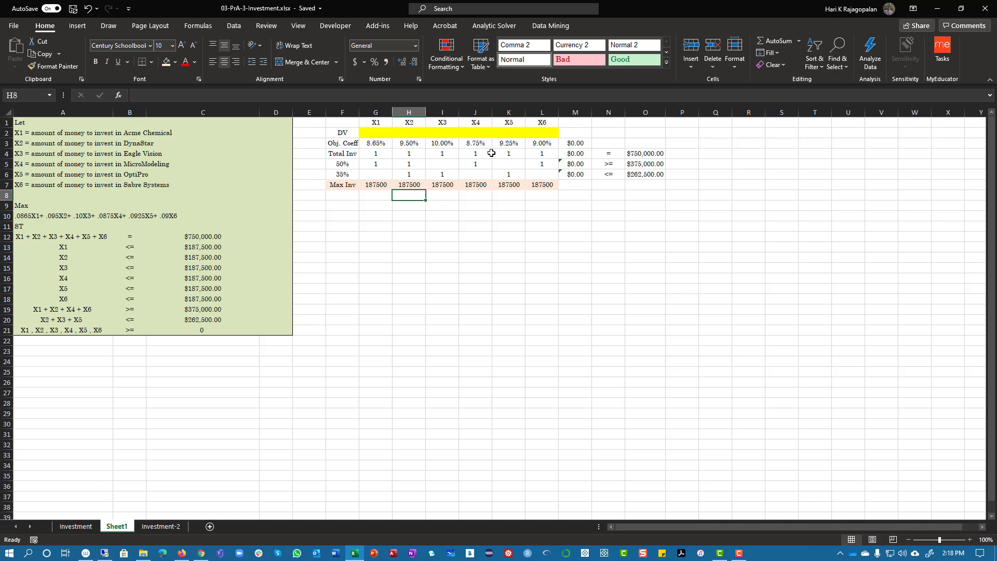
click(581, 146)
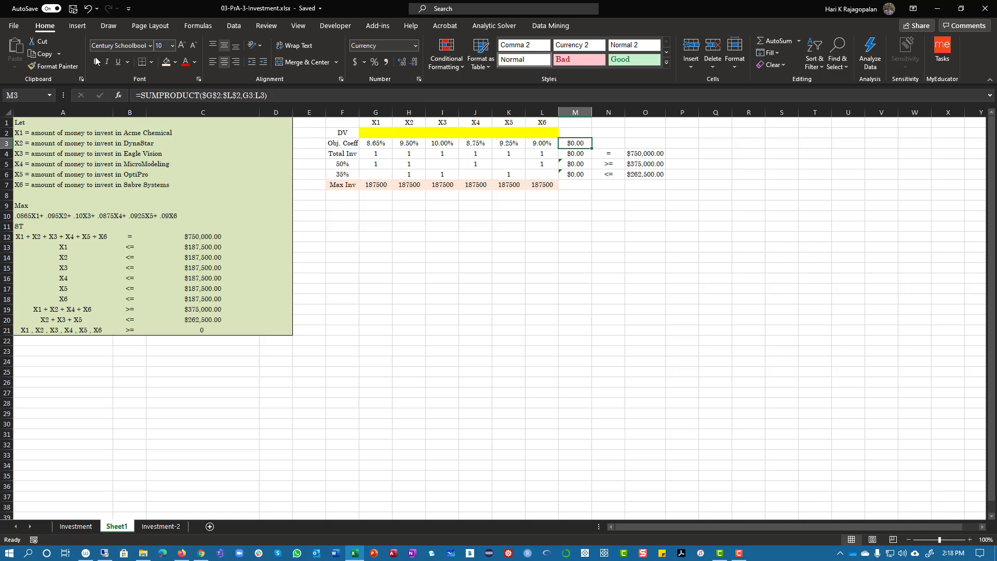
click(96, 62)
click(176, 62)
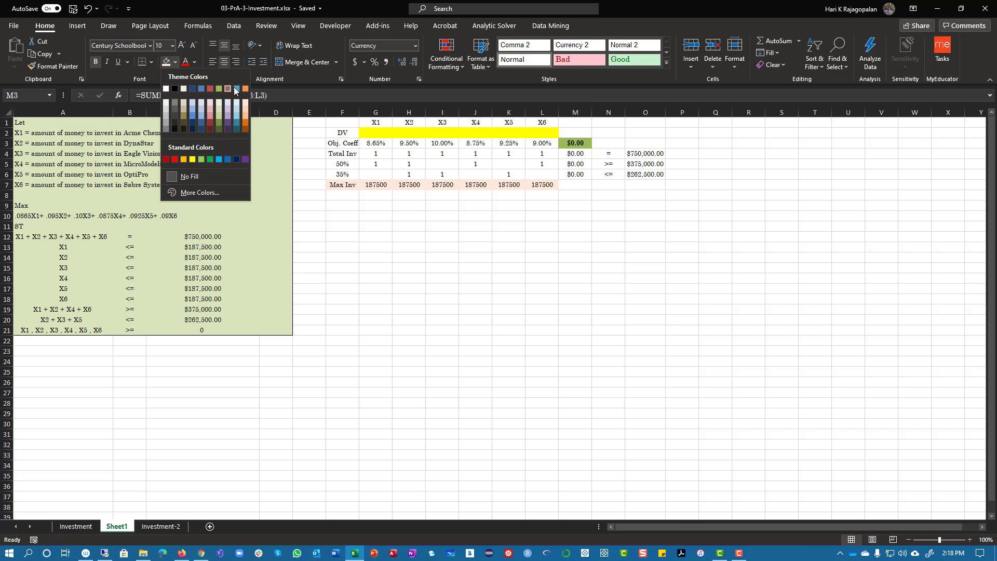
click(245, 89)
click(618, 311)
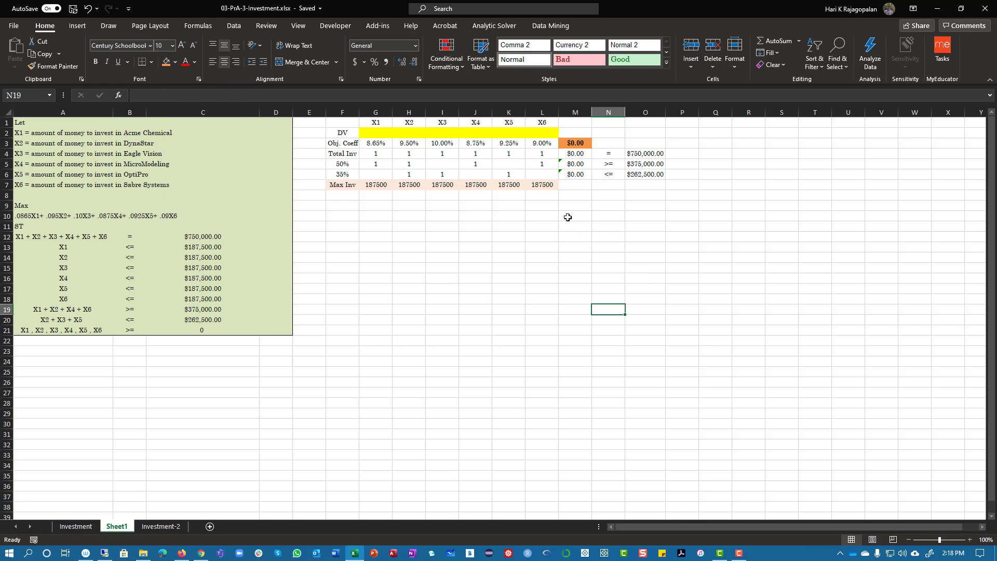
- Show the Analytic Solver model specification for Sheet1
click(582, 206)
click(494, 26)
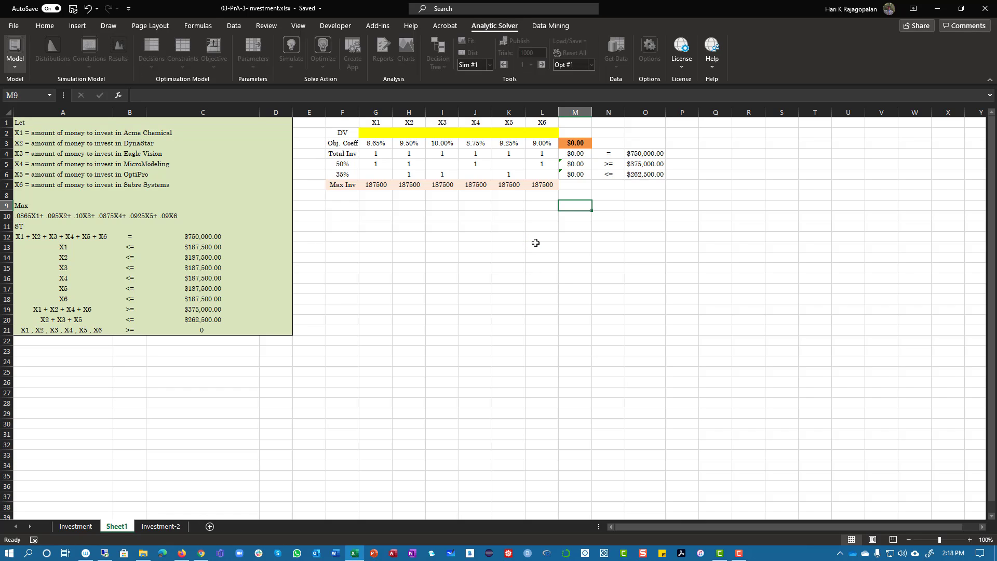
click(509, 217)
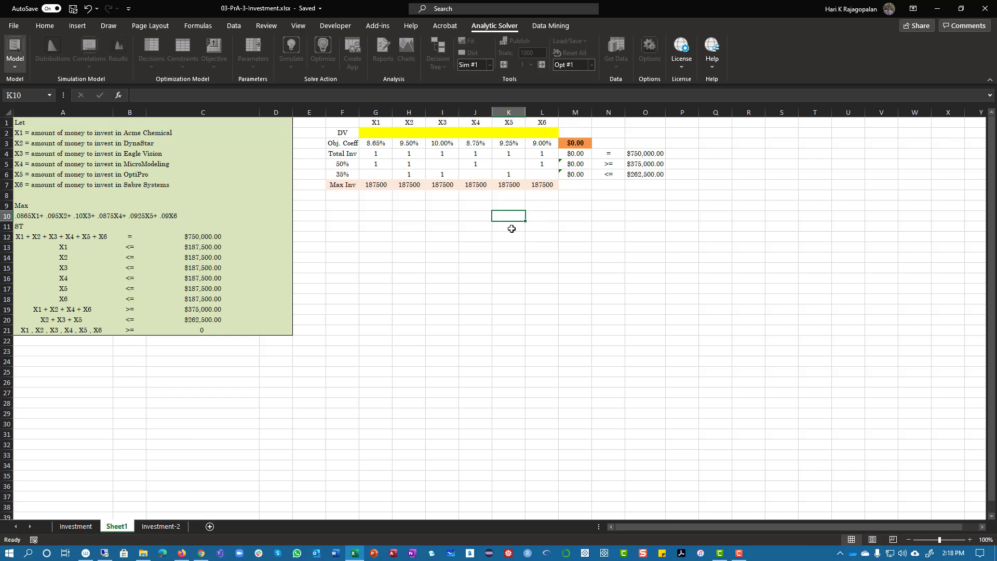
click(481, 178)
click(497, 196)
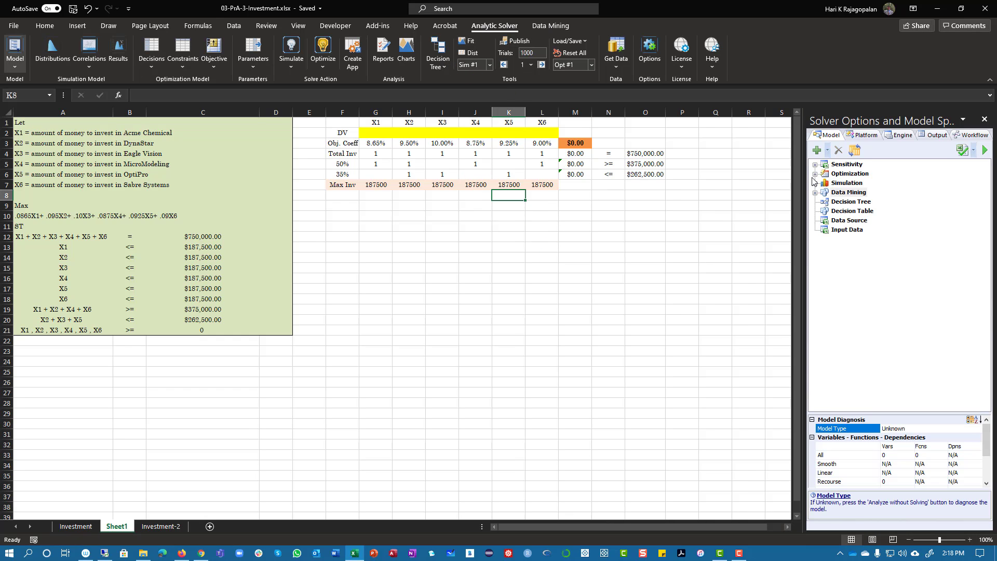
- Add cell M3 to the optimization model as the objective, set to maximize
click(815, 174)
click(846, 185)
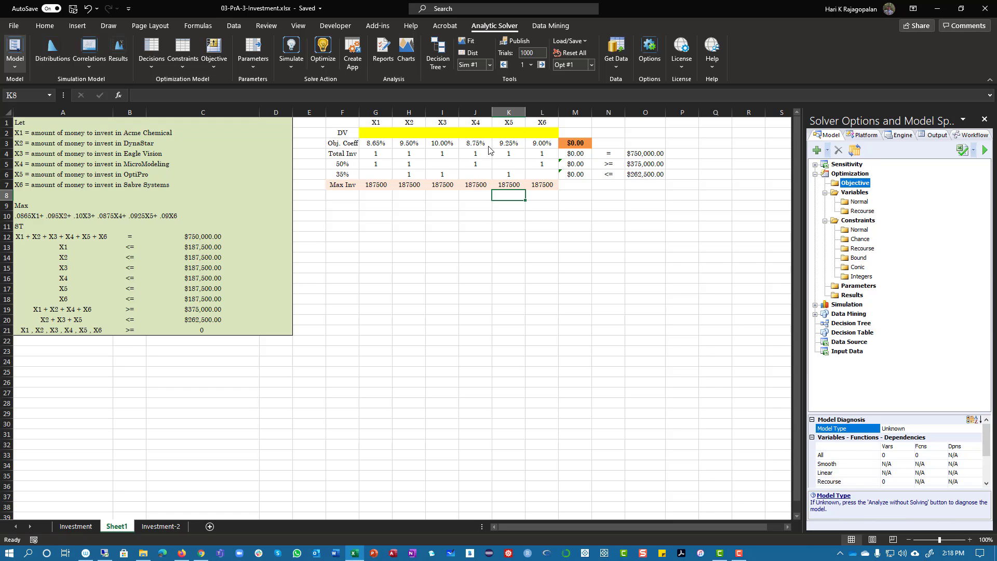
click(578, 143)
click(816, 151)
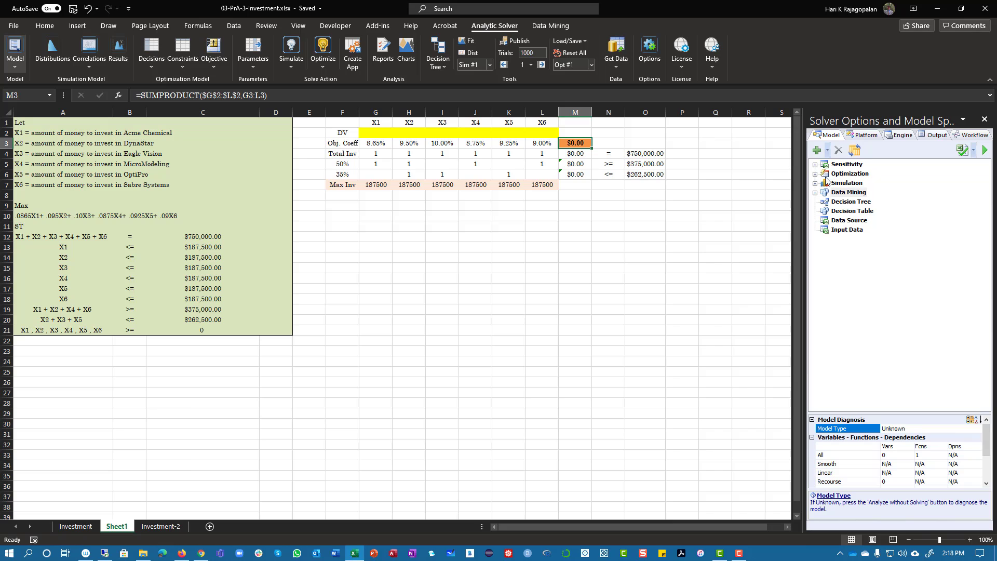
click(815, 173)
double_click(862, 192)
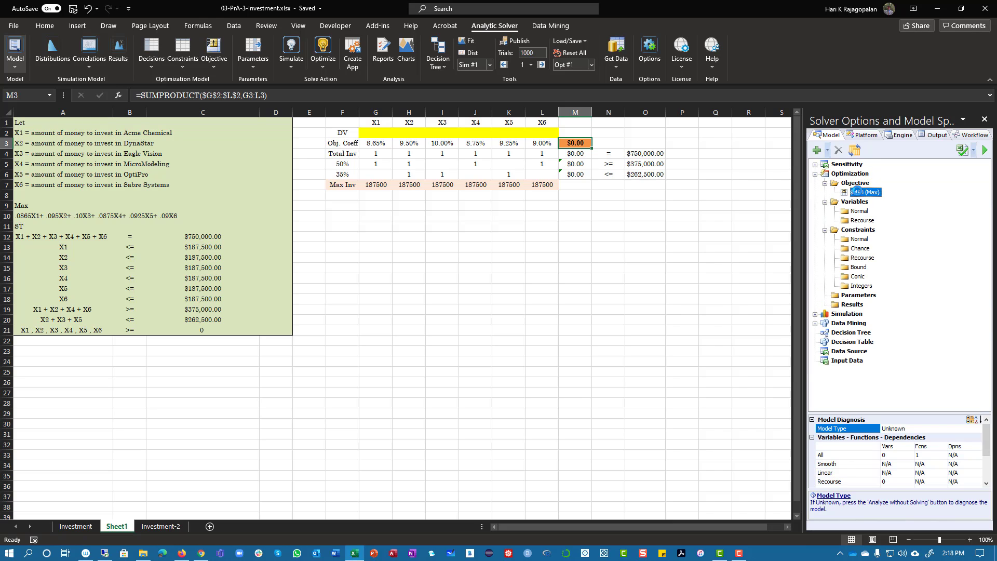
click(594, 259)
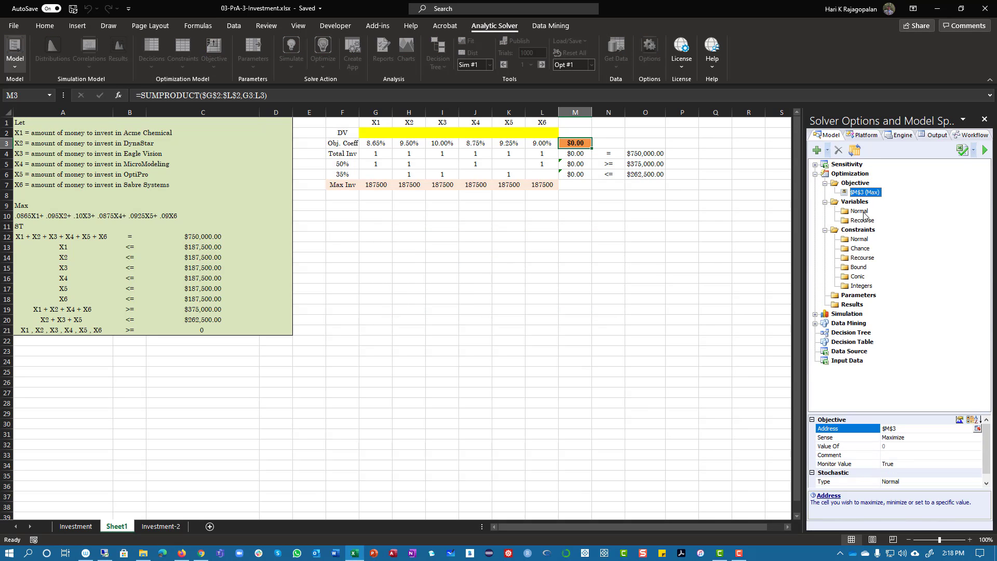
- Add the yellow DV cells G2:L2 to the optimization model as normal decision variables
click(815, 174)
click(816, 174)
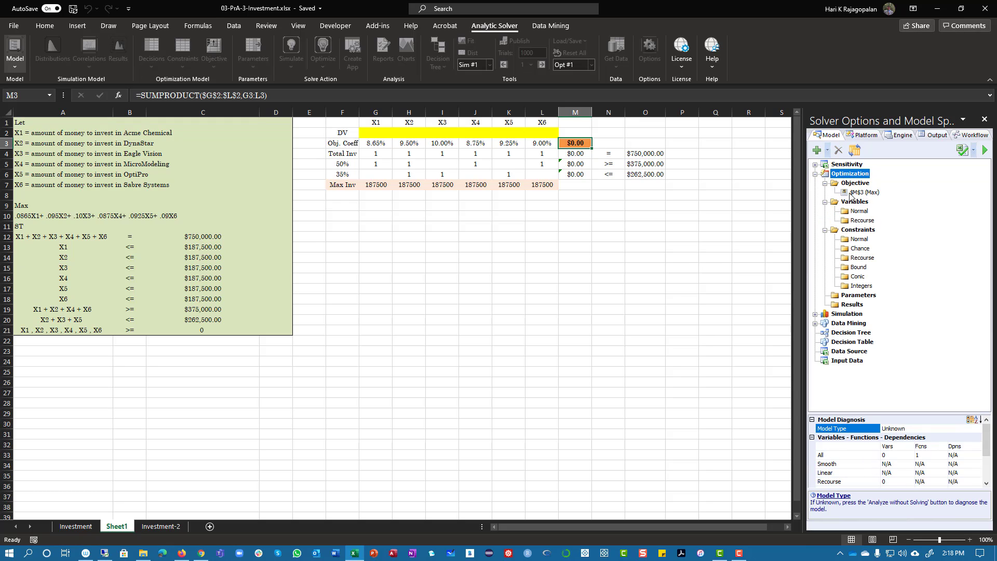
click(863, 204)
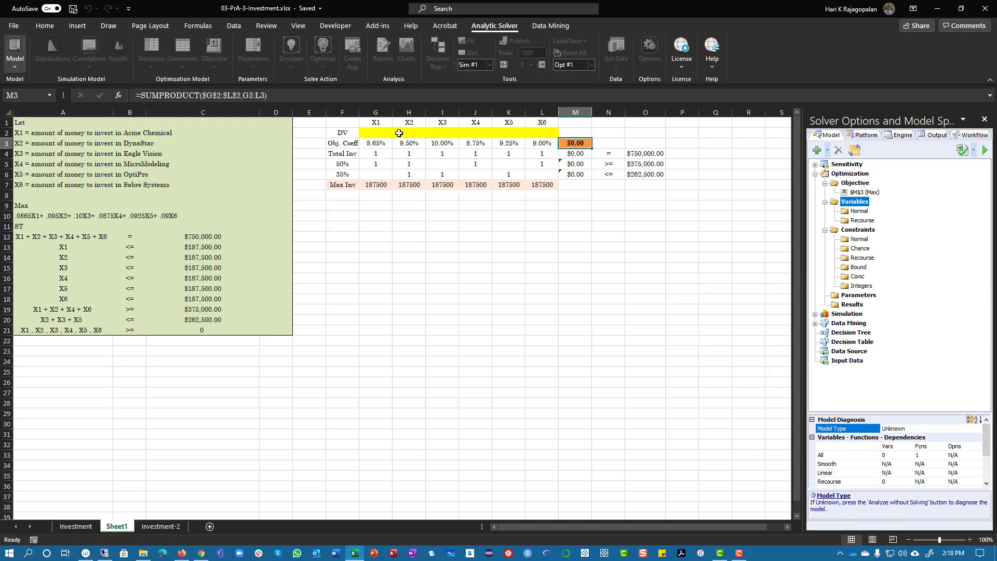
drag(389, 133, 548, 133)
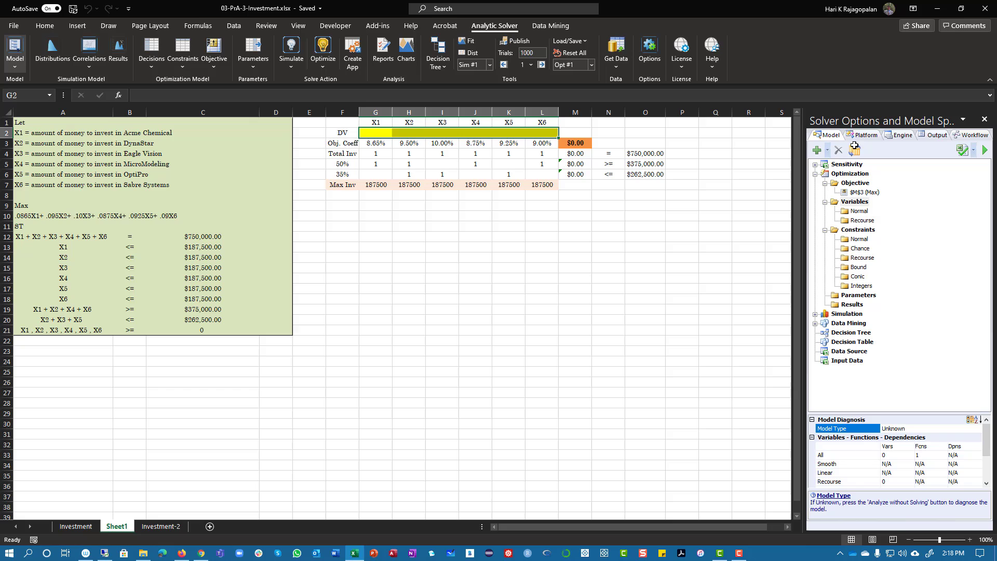
click(819, 151)
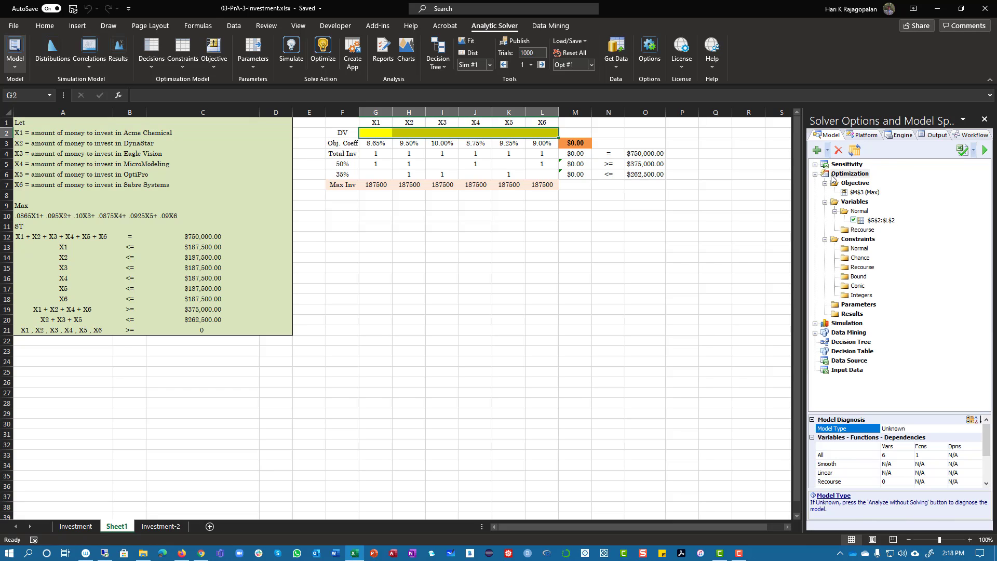
- Shade the constraint total cells M4:M6 with a light blue fill
click(858, 240)
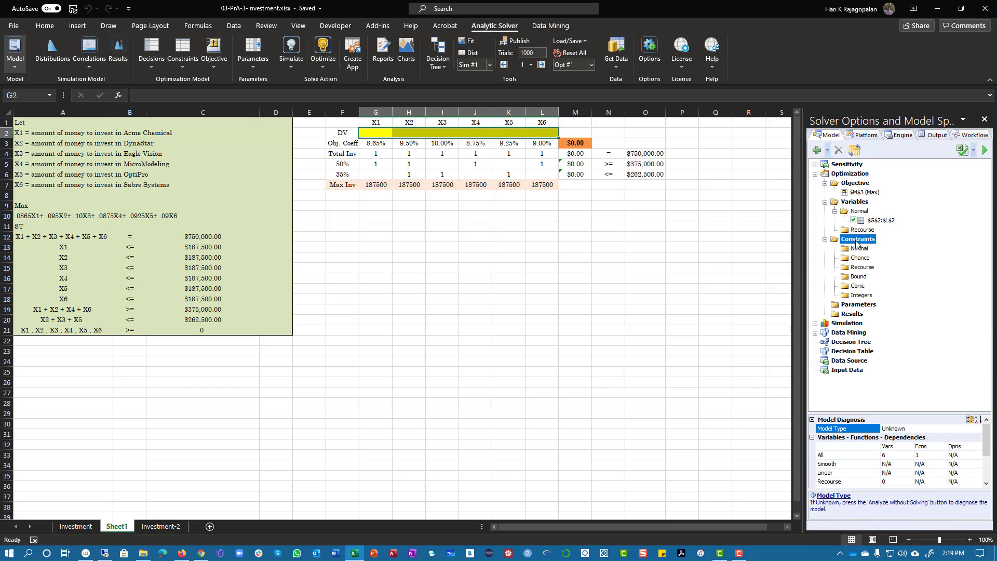
click(609, 153)
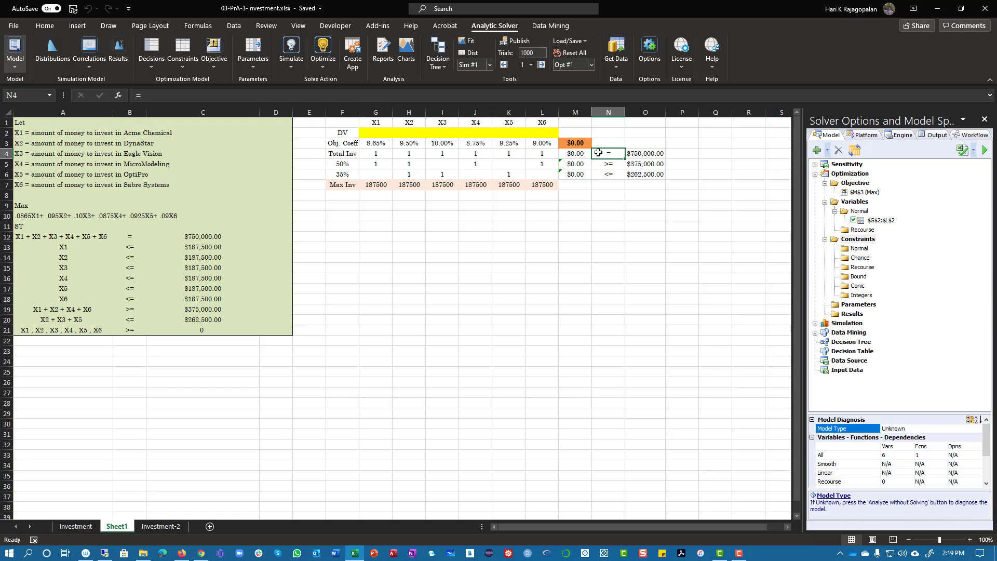
drag(578, 154, 572, 179)
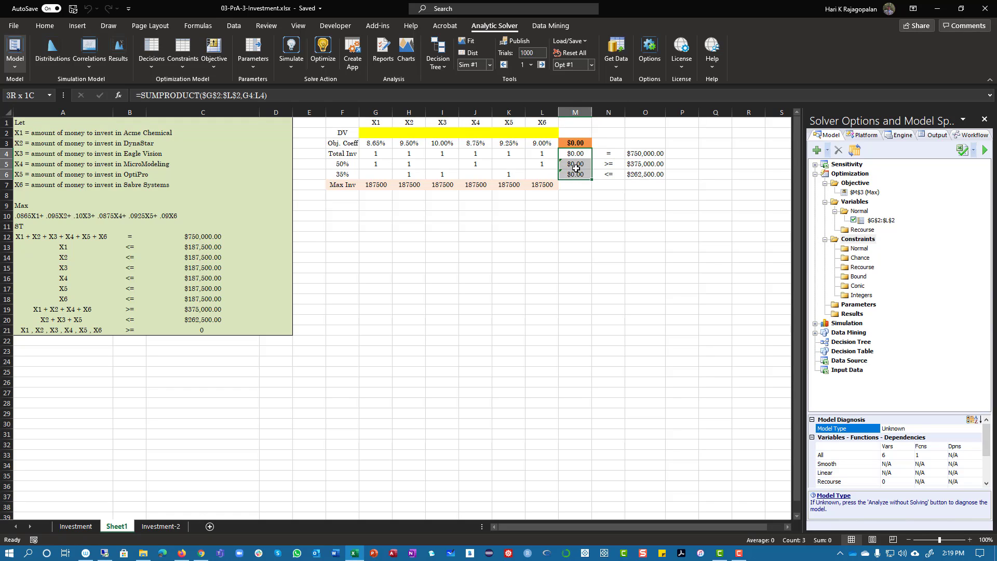
click(375, 153)
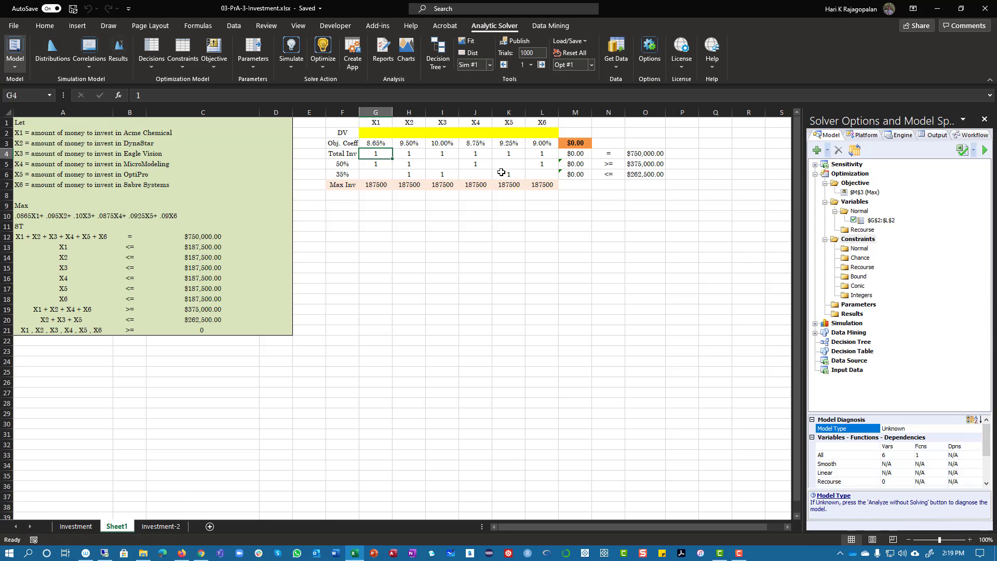
drag(501, 172, 578, 176)
click(45, 25)
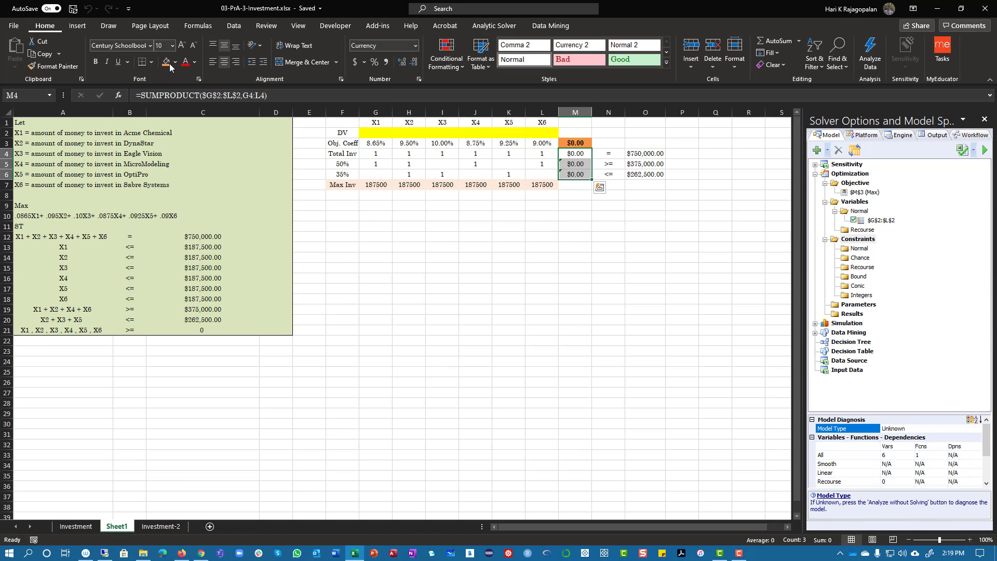
click(175, 62)
click(237, 104)
click(645, 298)
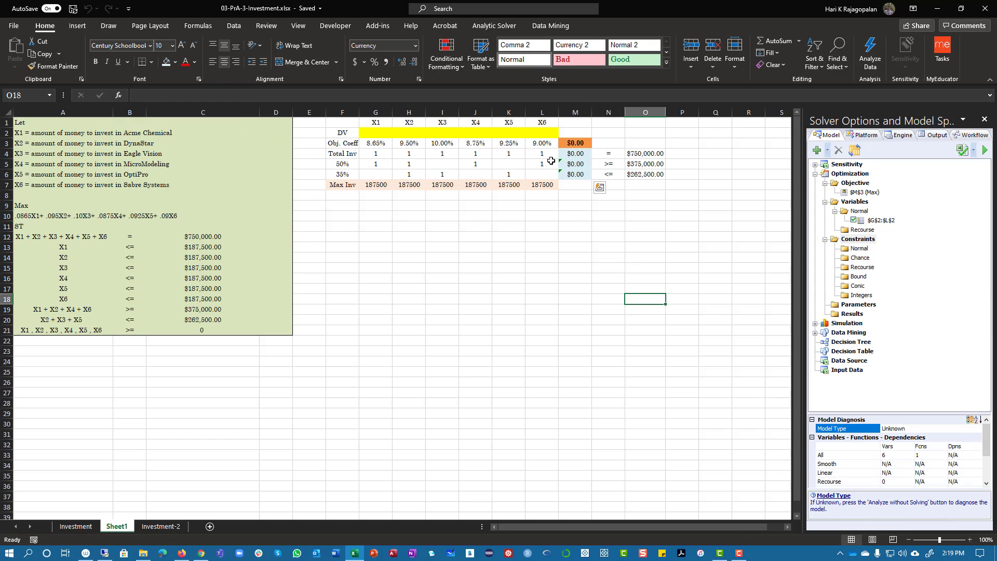
- Add the total investment constraint M4 = O4 to the optimization model
click(576, 152)
drag(578, 169, 580, 176)
click(581, 156)
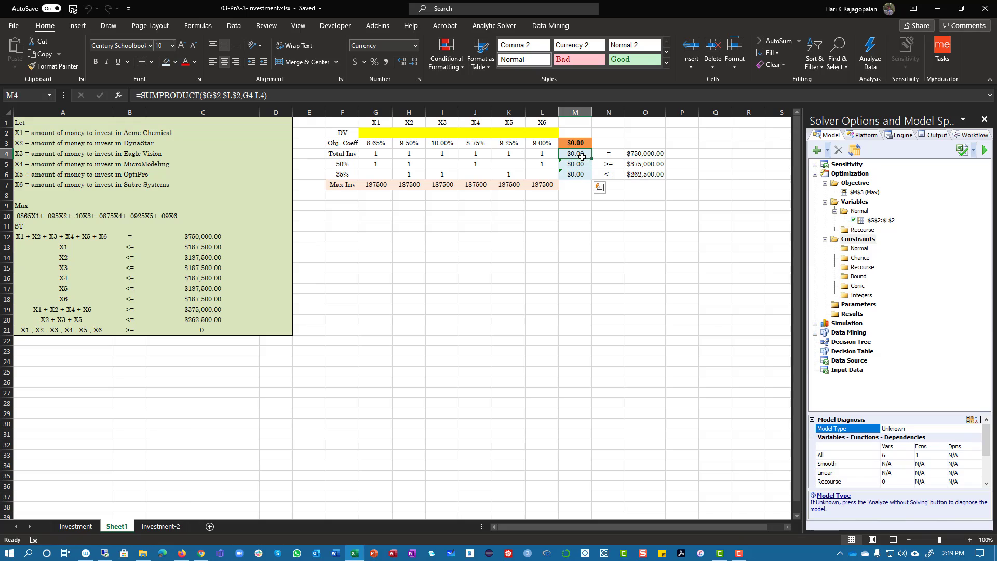
click(817, 151)
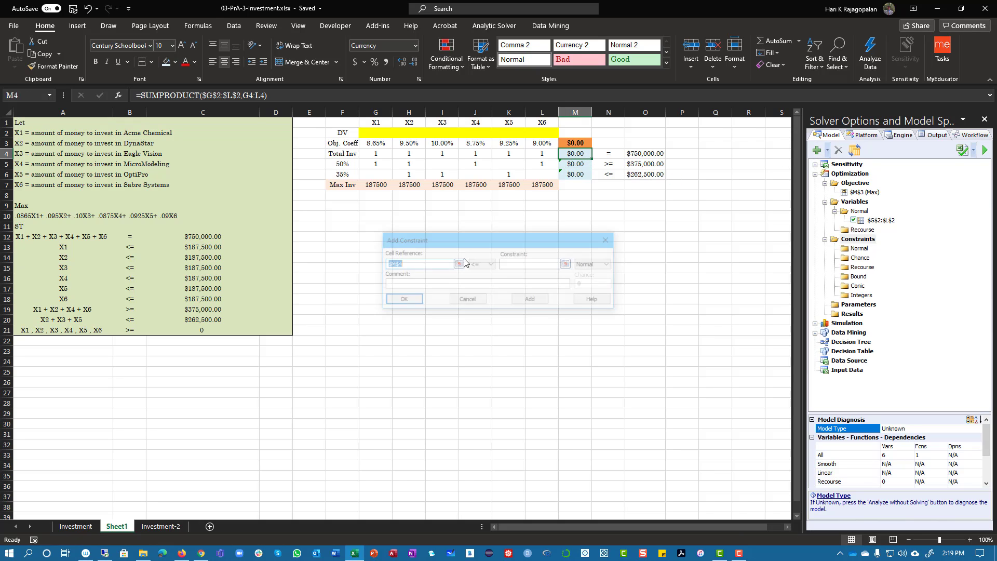
click(482, 265)
click(475, 281)
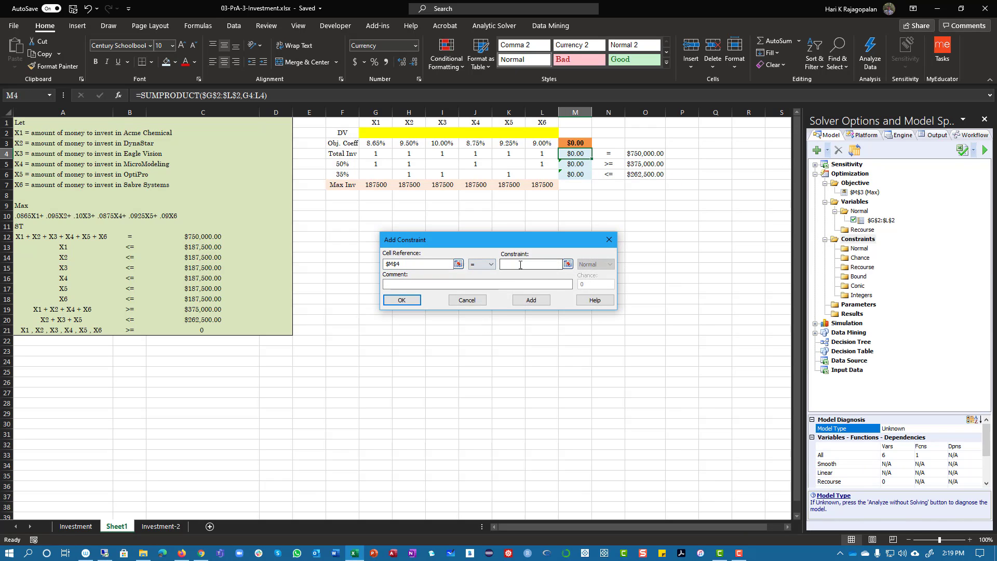
click(655, 151)
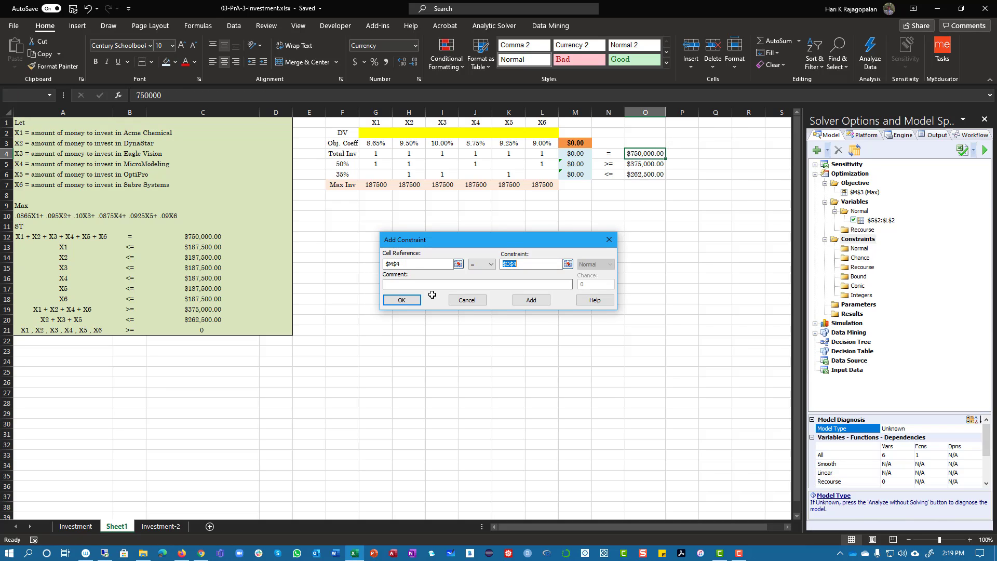
click(532, 303)
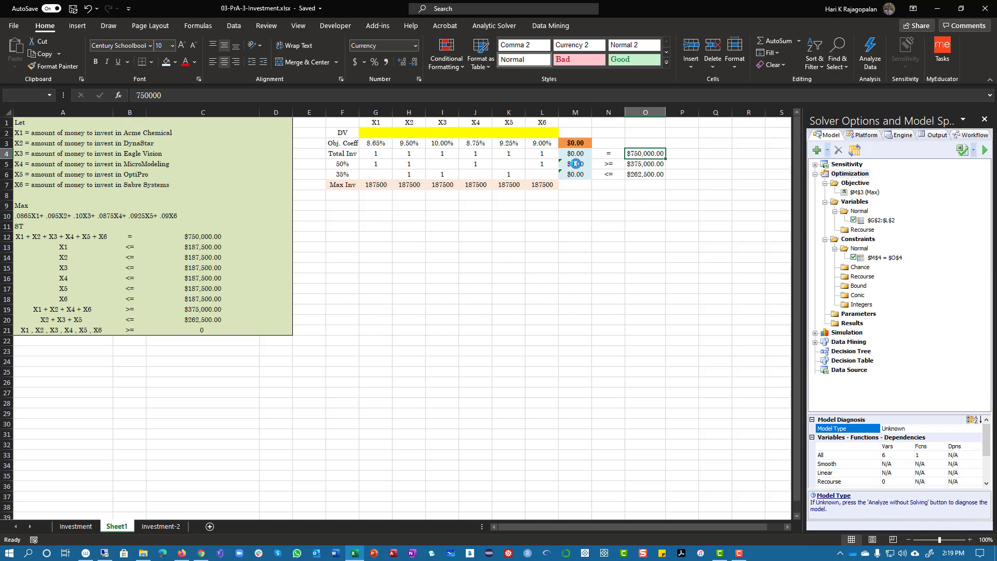
- Add the 50% constraint M5 >= O5 to the optimization model
click(575, 164)
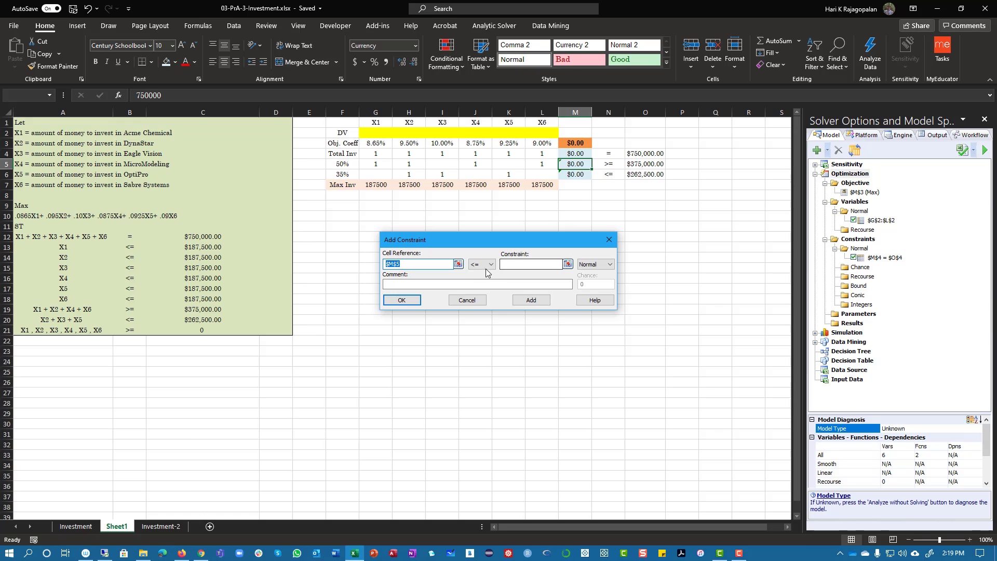
click(484, 264)
click(481, 289)
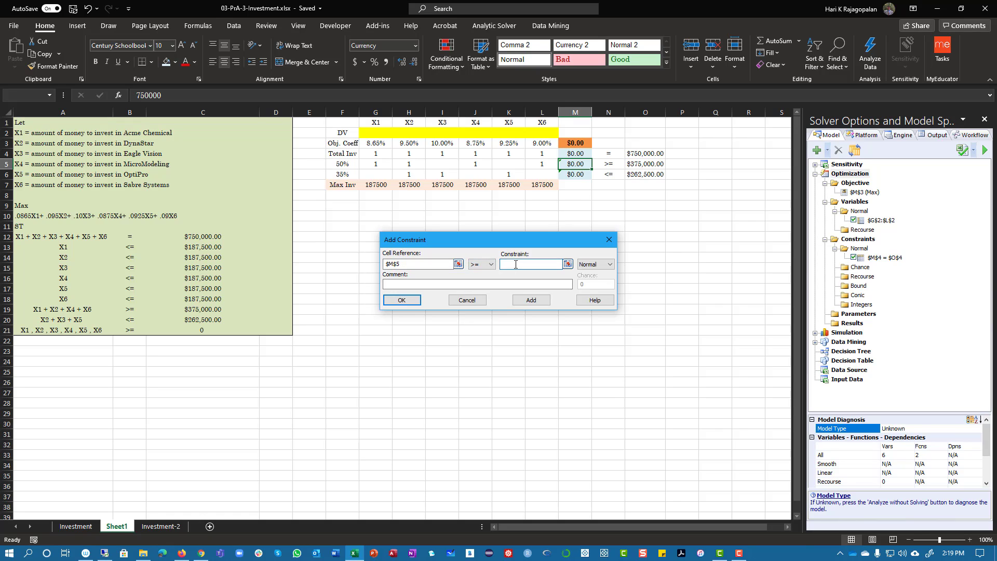
click(644, 165)
click(530, 299)
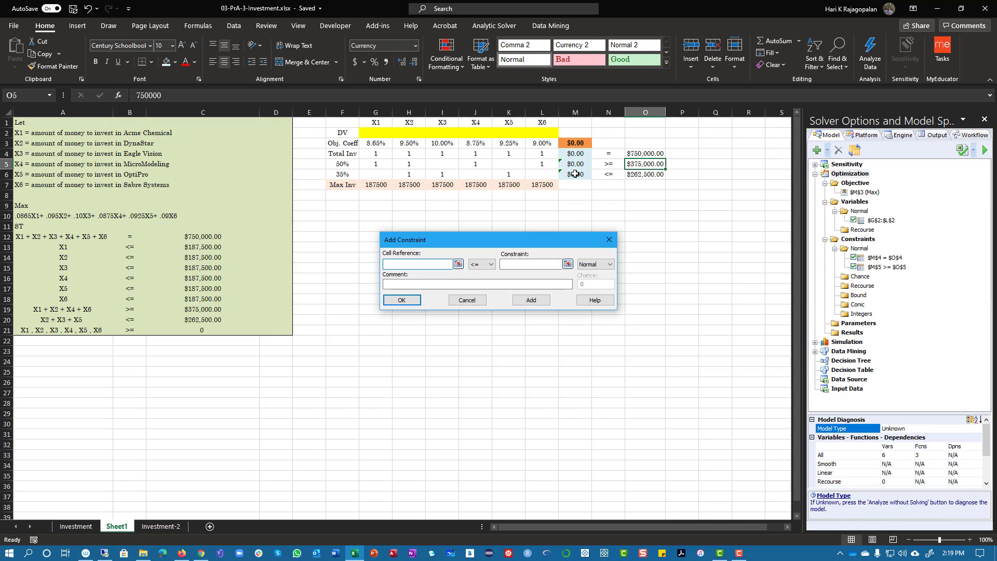
- Add the 35% constraint M6 <= O6 and finish entering the row constraints
click(576, 176)
click(550, 265)
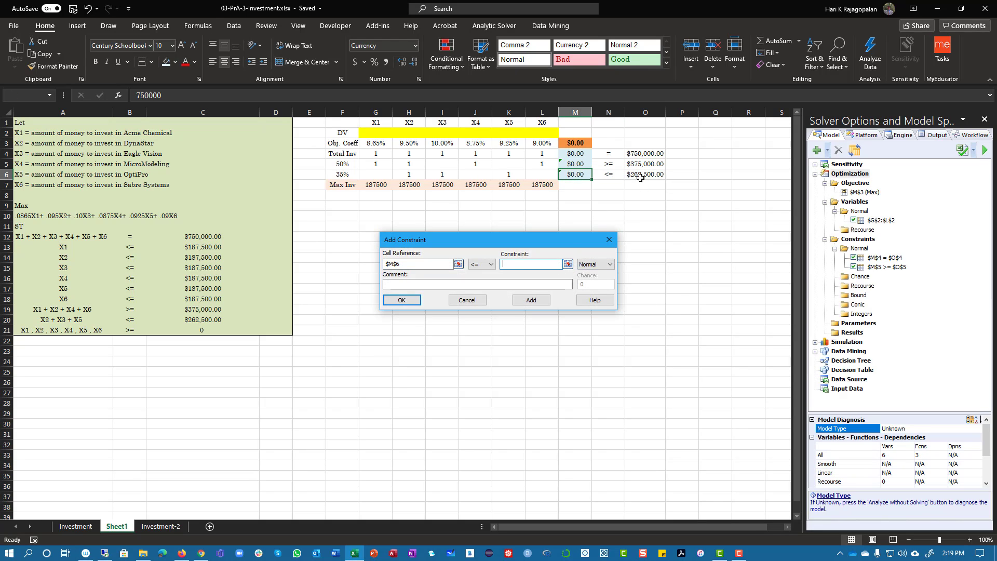
click(641, 177)
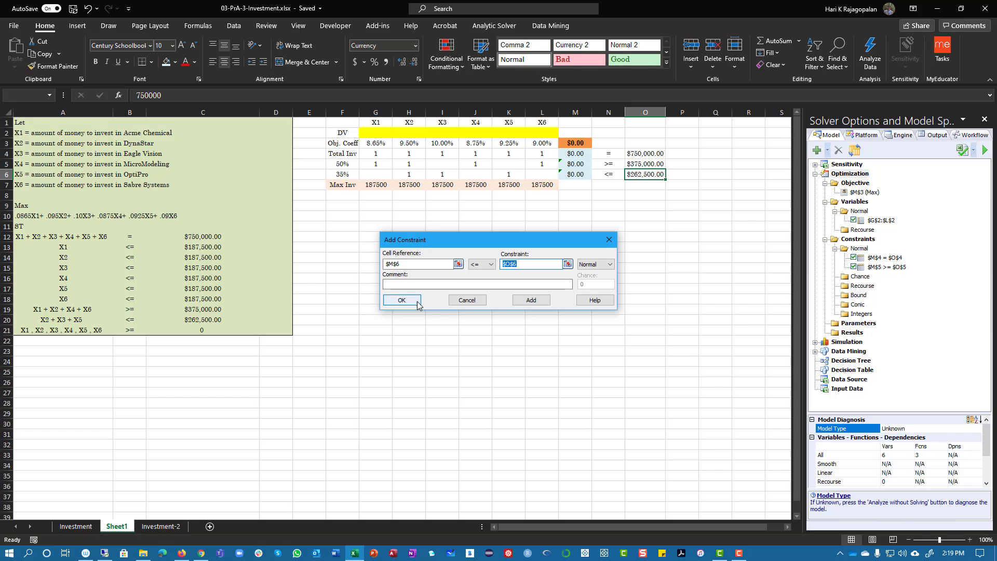
click(401, 301)
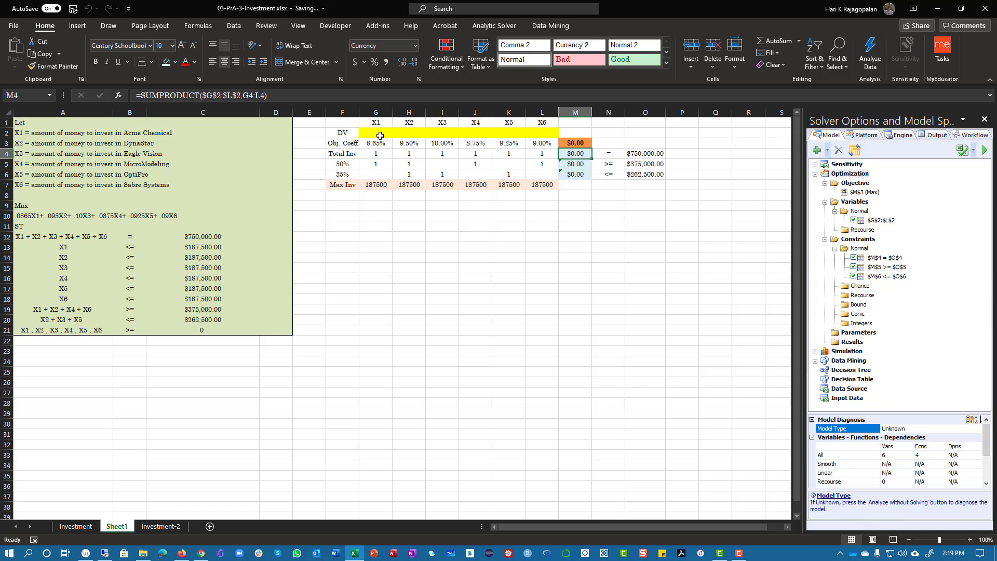
- Add a constraint limiting the decision variables G2:L2 to <= the Max Inv values G7:L7
drag(372, 133, 547, 133)
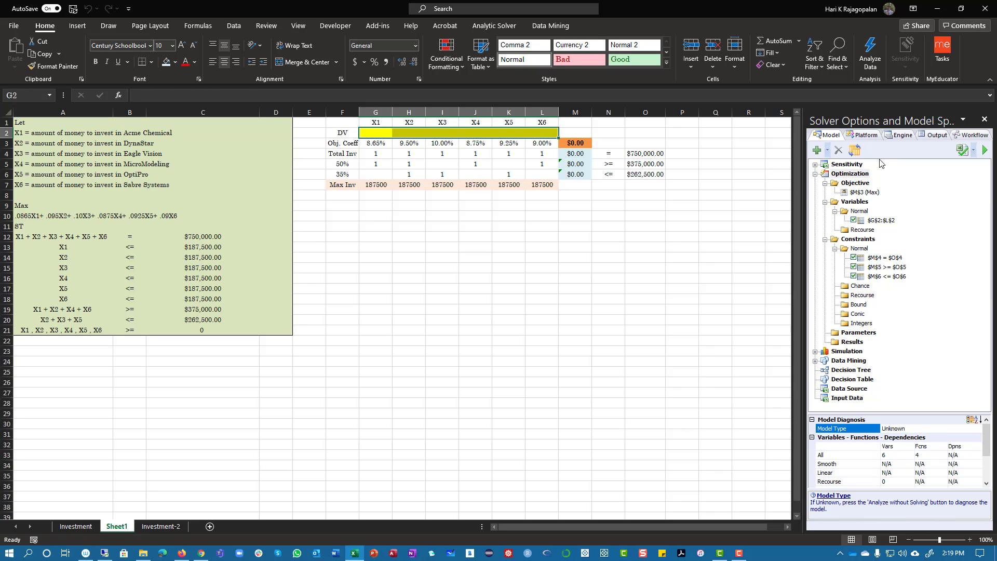
click(818, 151)
click(750, 210)
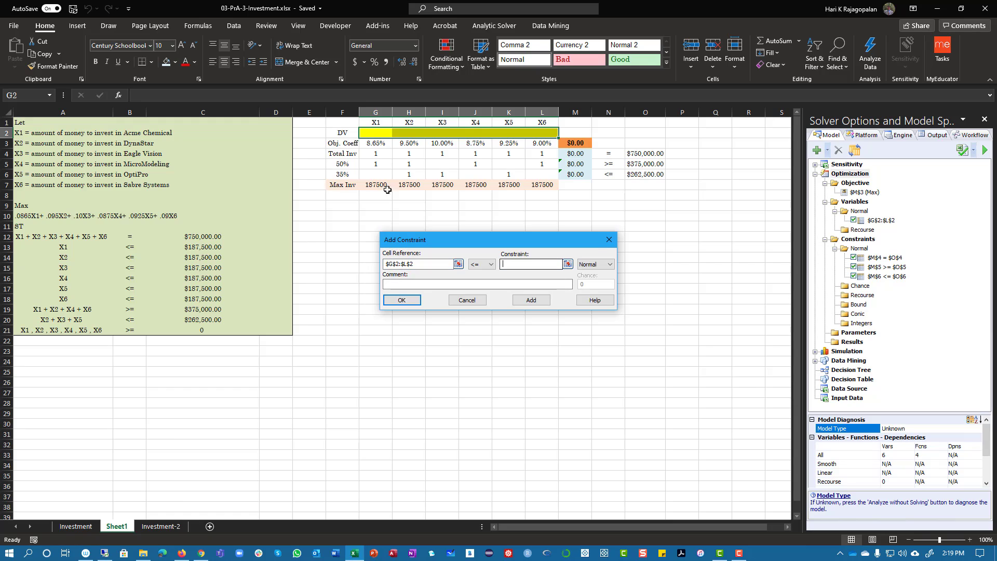
drag(375, 185, 542, 185)
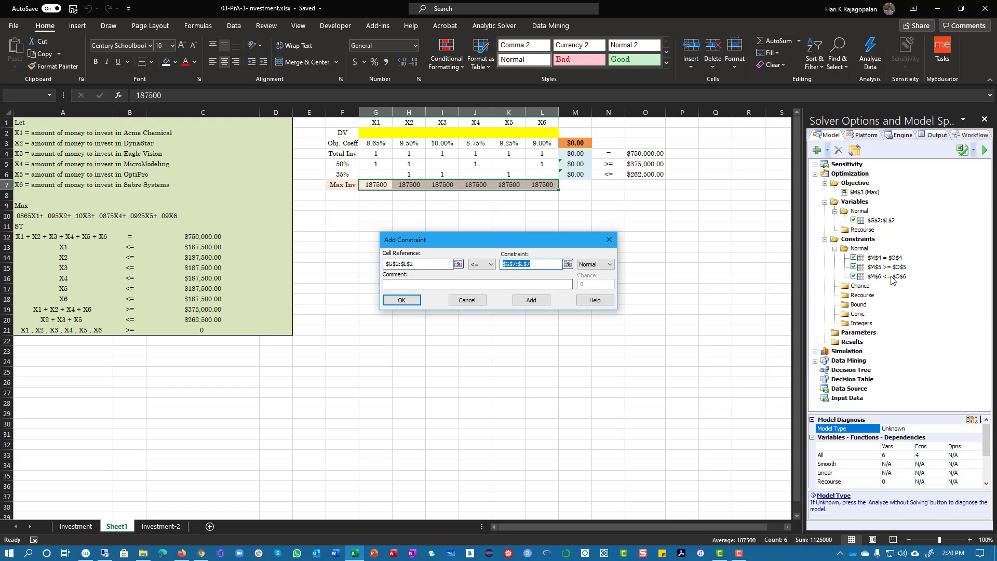
click(399, 301)
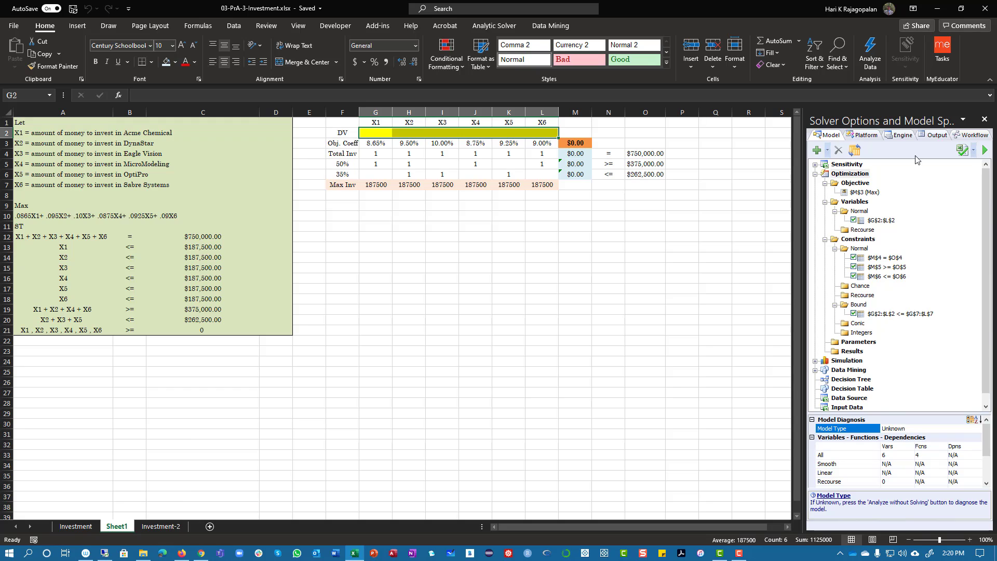
- Set the solver engine's Assume Non-Negative option to True
click(905, 136)
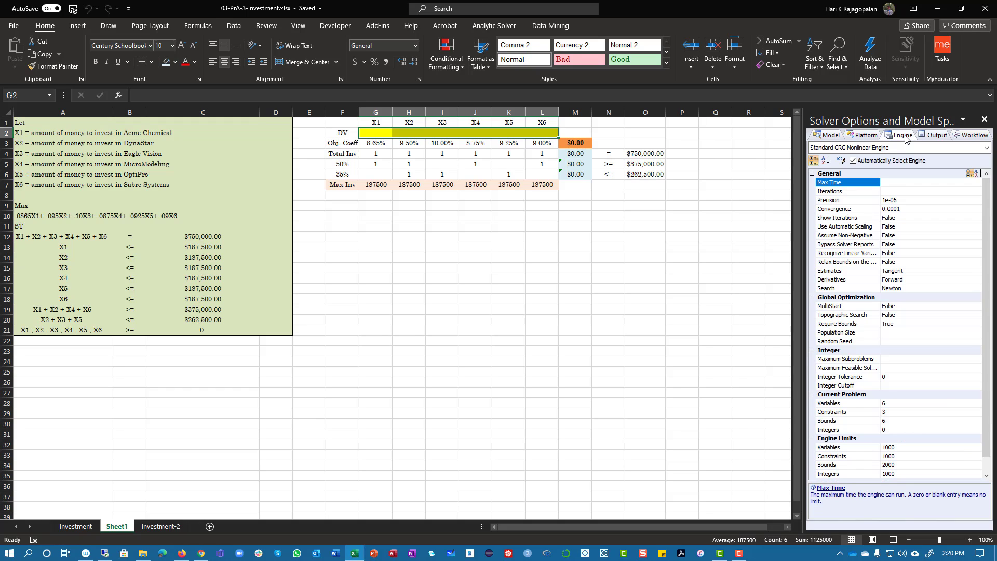
click(897, 236)
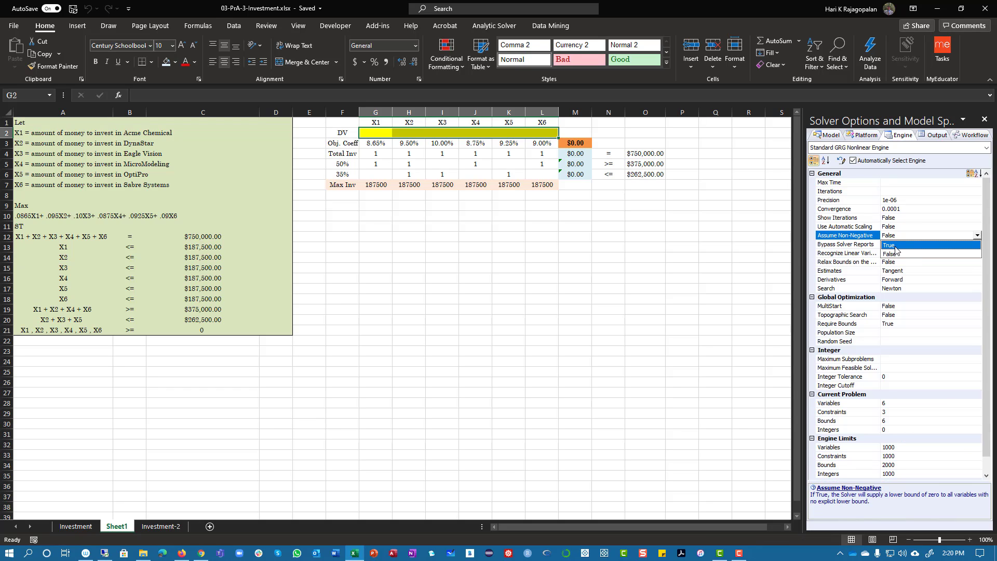
click(895, 246)
- Switch the solver engine to Standard LP/Quadratic Engine and solve the investment model
click(877, 149)
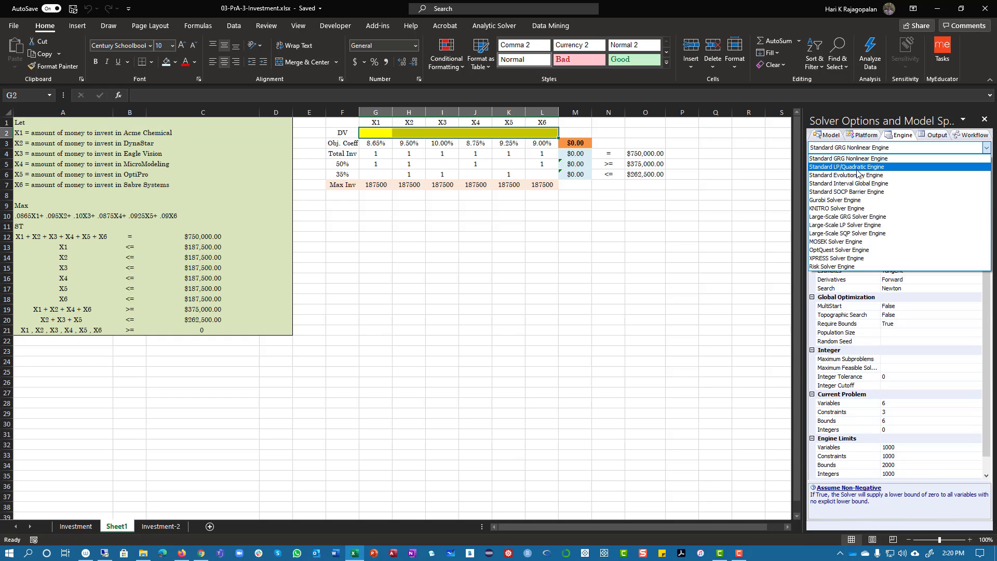
click(857, 167)
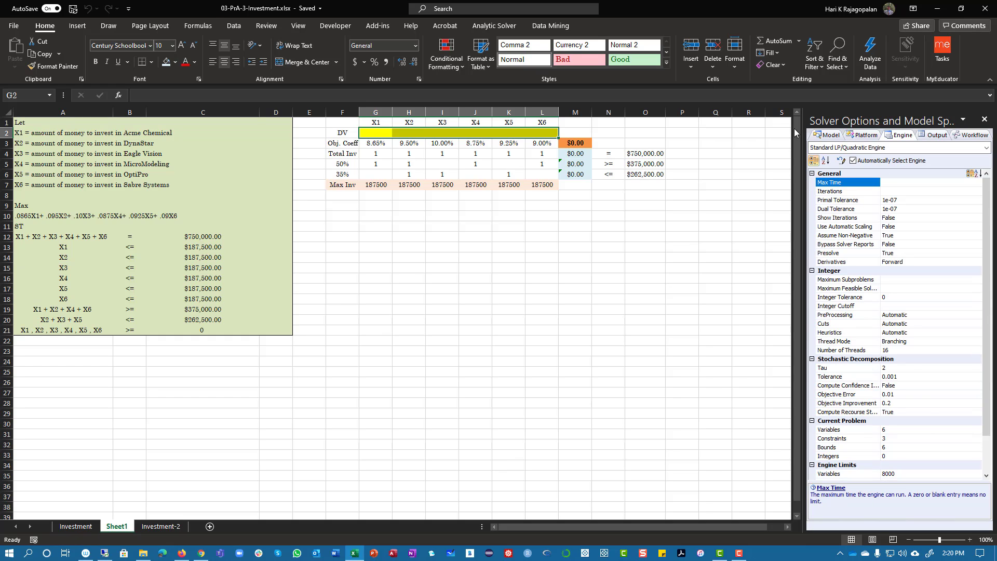
click(829, 135)
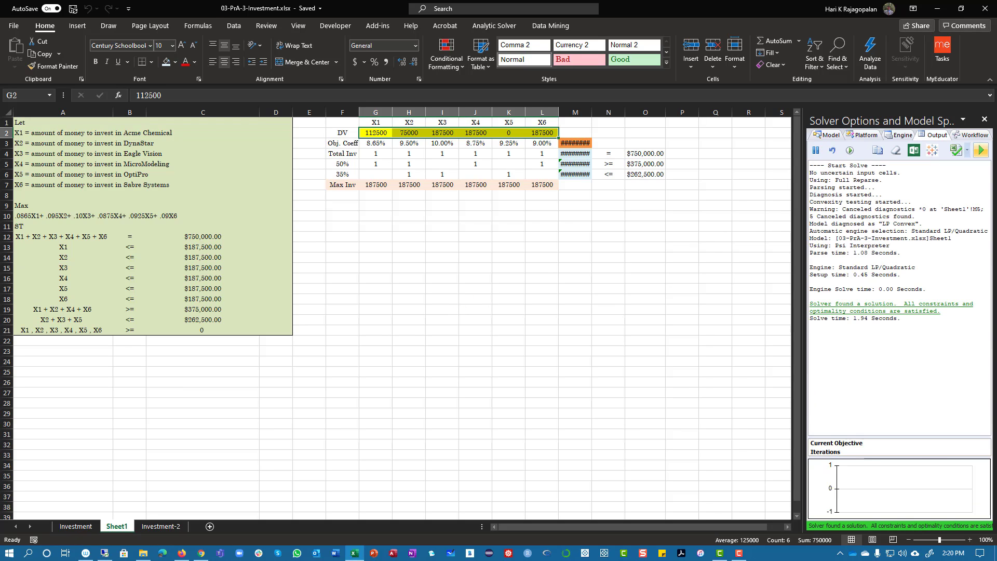
- Widen column M to fit its contents and select the objective value in M3
double_click(592, 112)
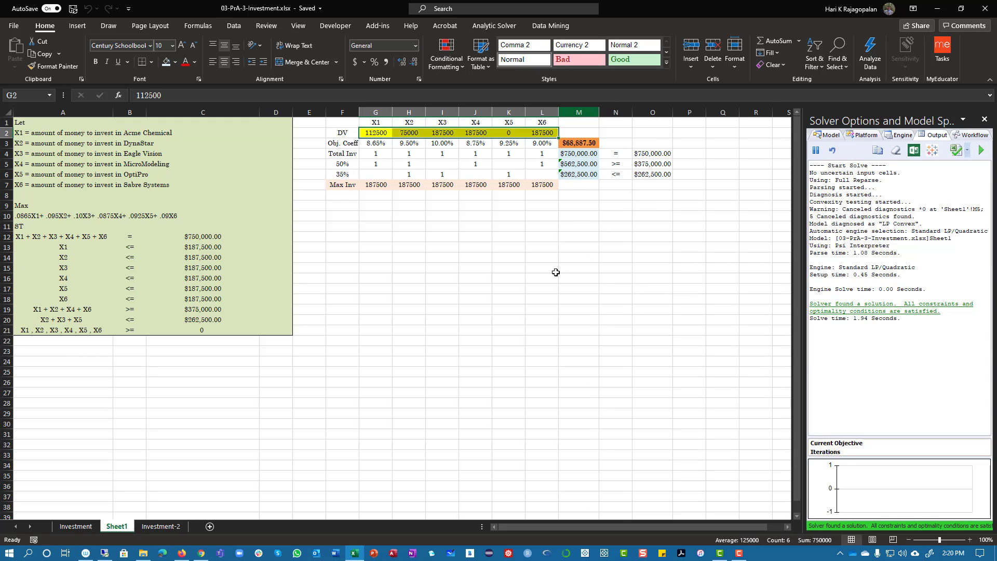
click(579, 143)
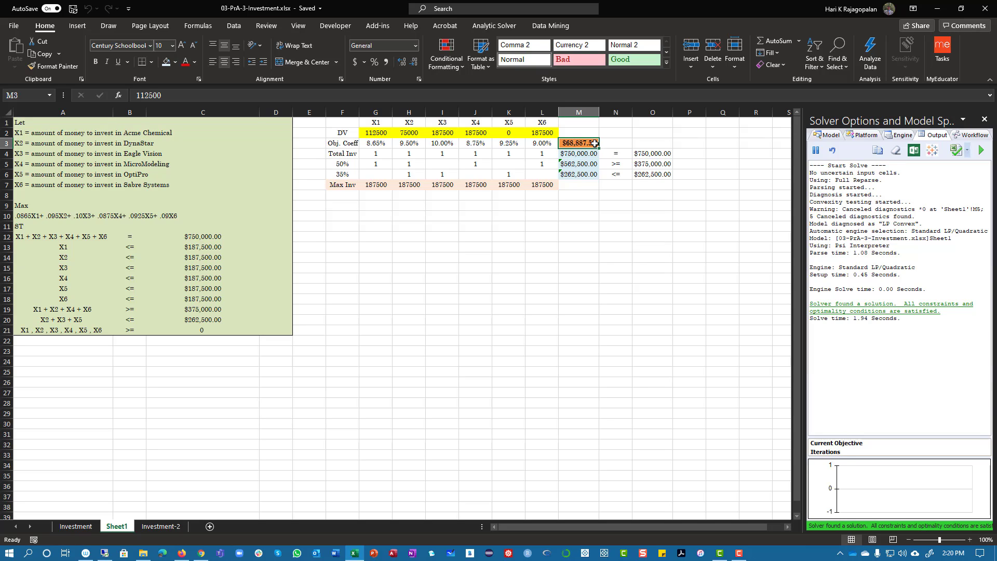
- Enter the formula =M4+M3 in cell M9 to total the invested amount and its return
click(589, 208)
text(=)
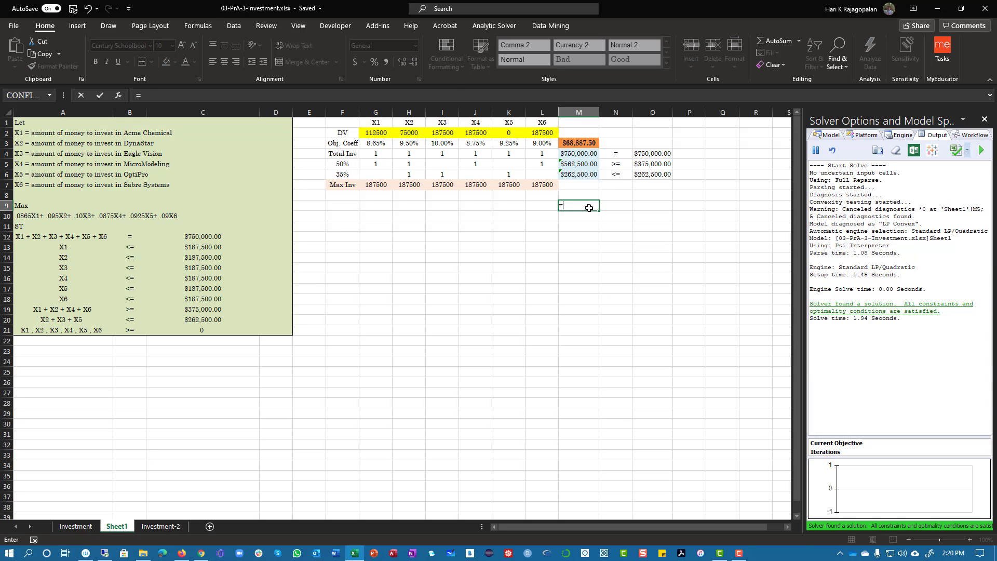
key(Up)
key(Up)
key(Up)
key(Up)
key(Up)
text(+)
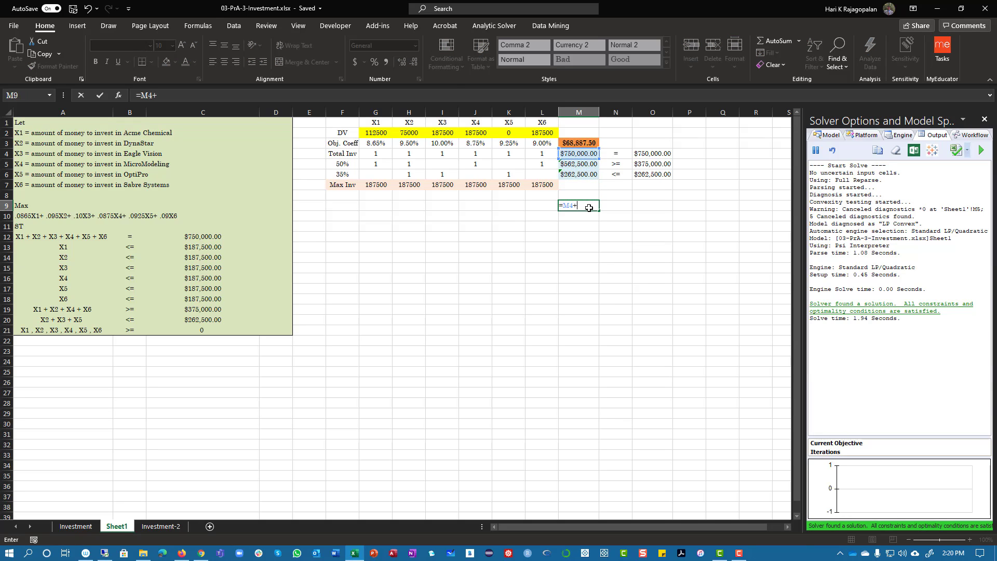
key(Up)
key(Up)
key(Up)
key(Up)
key(Up)
key(Up)
key(Return)
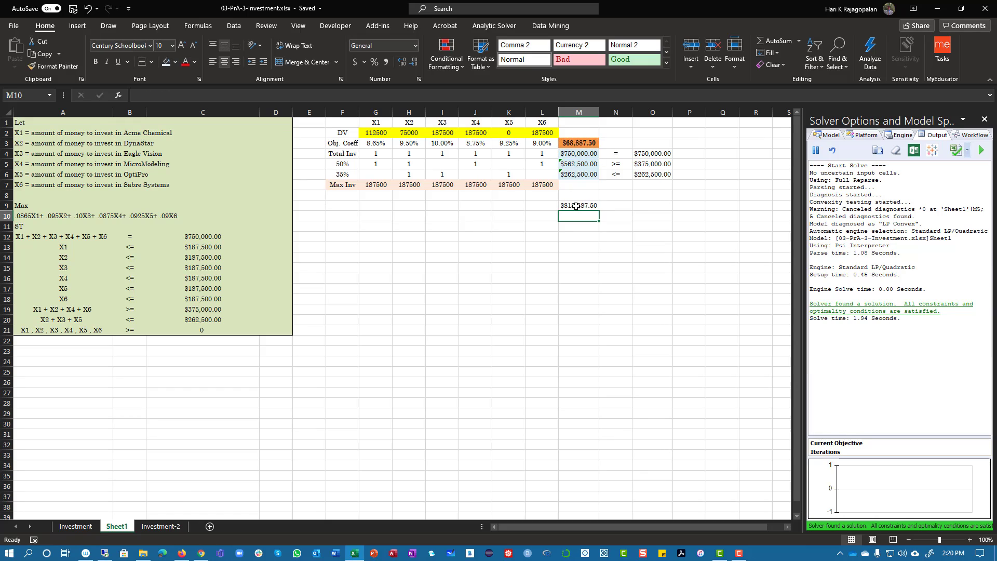
click(583, 203)
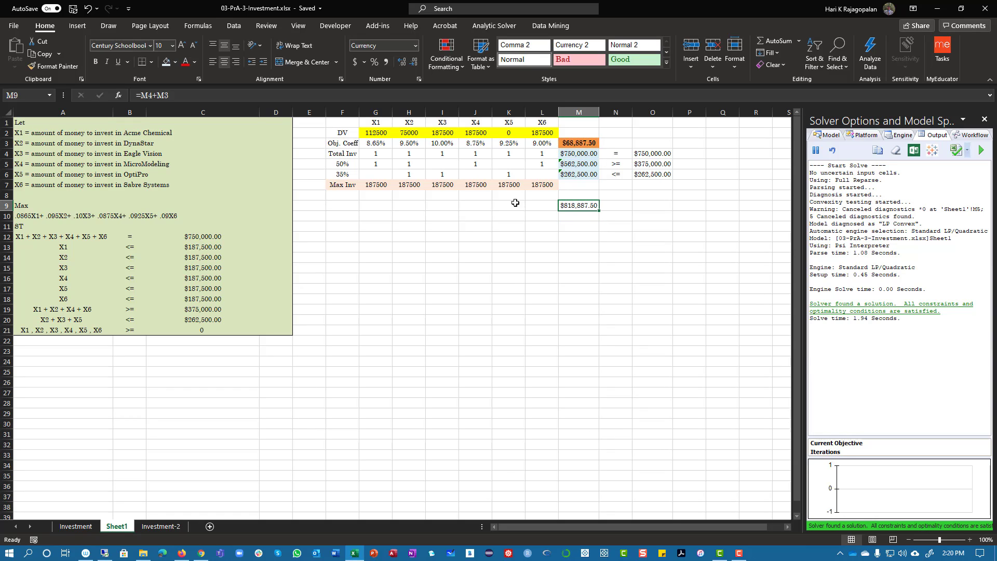
- Make the total in cell M9 bold
click(578, 143)
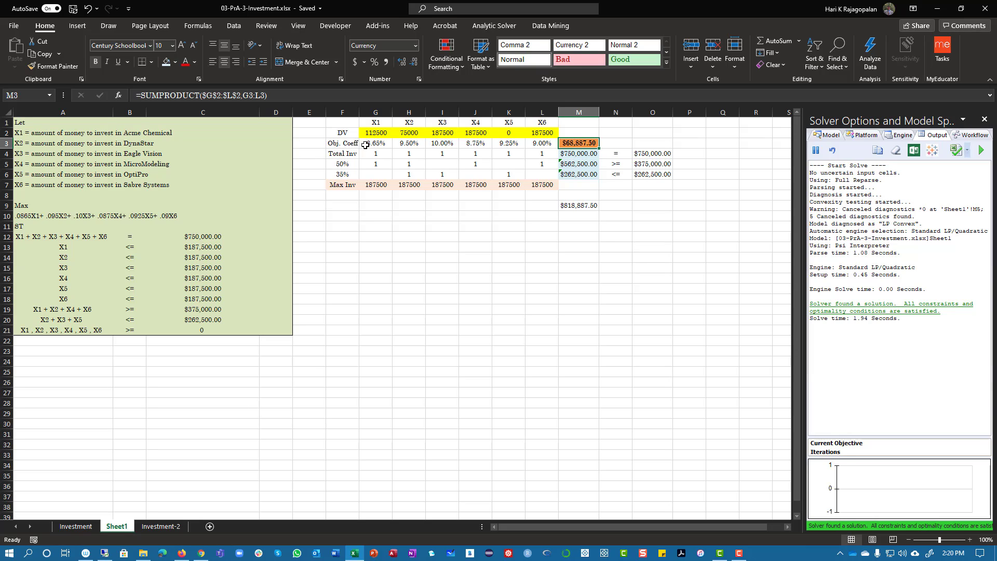
click(579, 204)
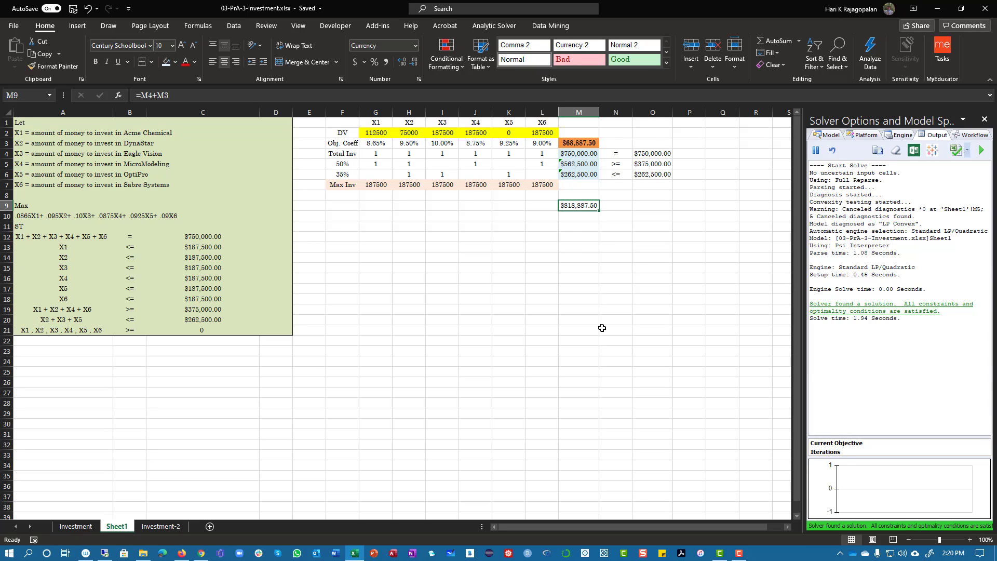
click(95, 61)
- Compare the objective in M3 and its coefficients with the objective on the Investment sheet
drag(366, 142, 548, 143)
click(571, 143)
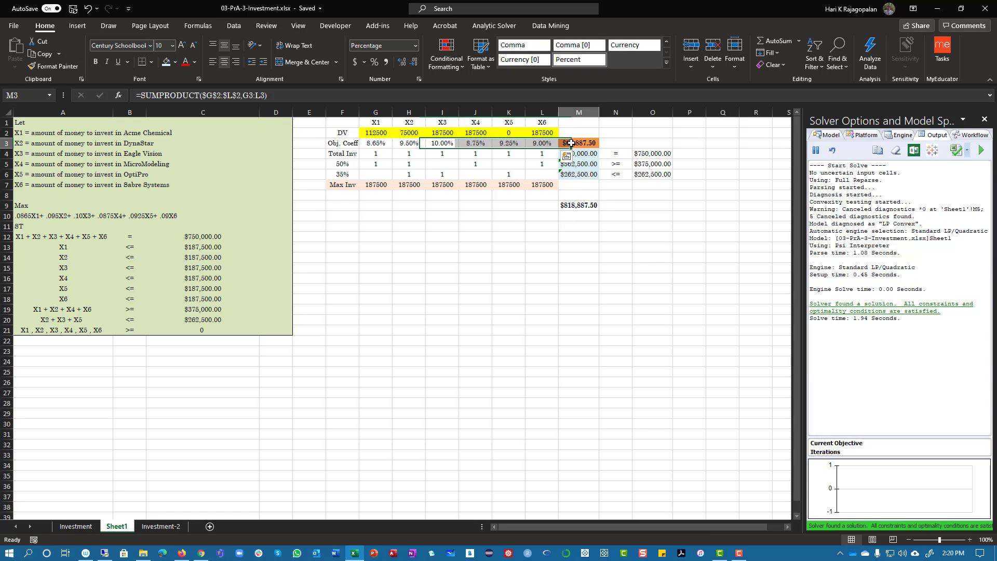
click(76, 526)
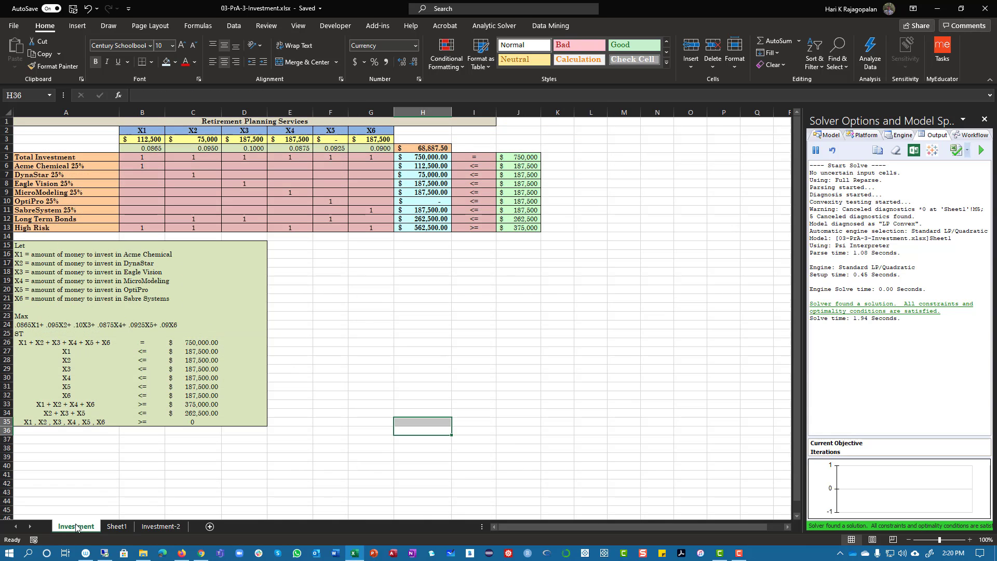
click(432, 141)
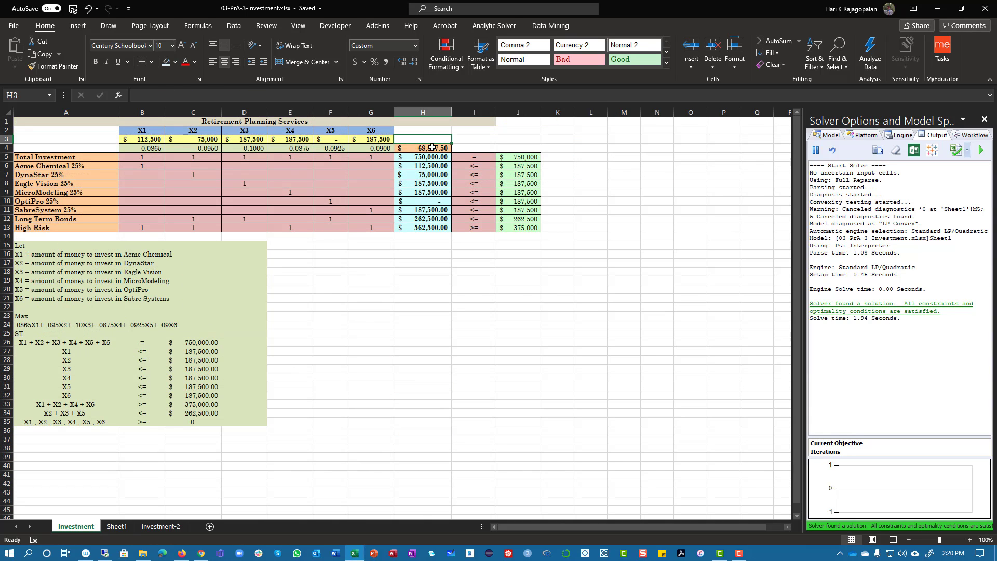
- Format the decision variable cells G2:L2 on Sheet1 as Currency
click(117, 527)
drag(387, 135, 542, 133)
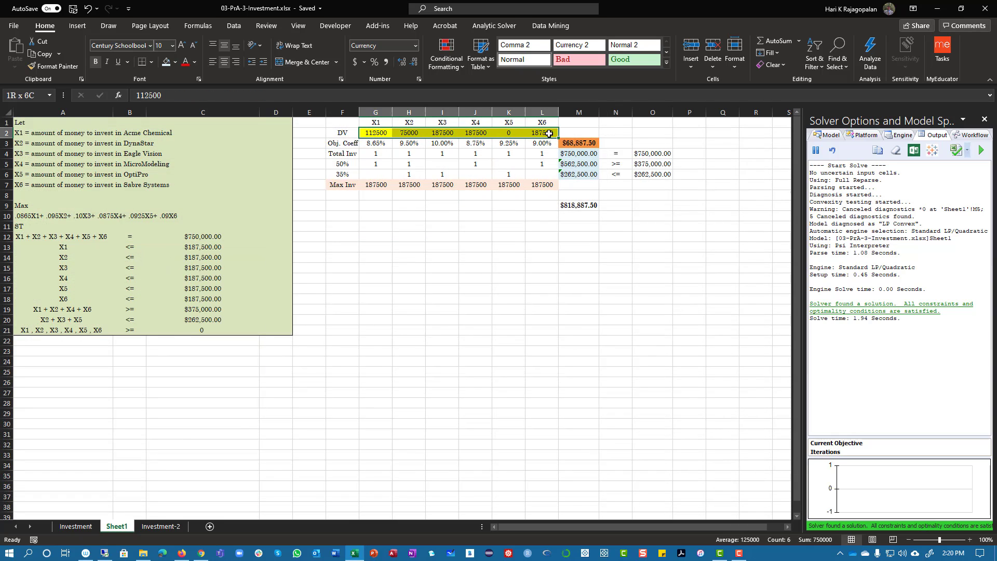
click(416, 49)
click(402, 114)
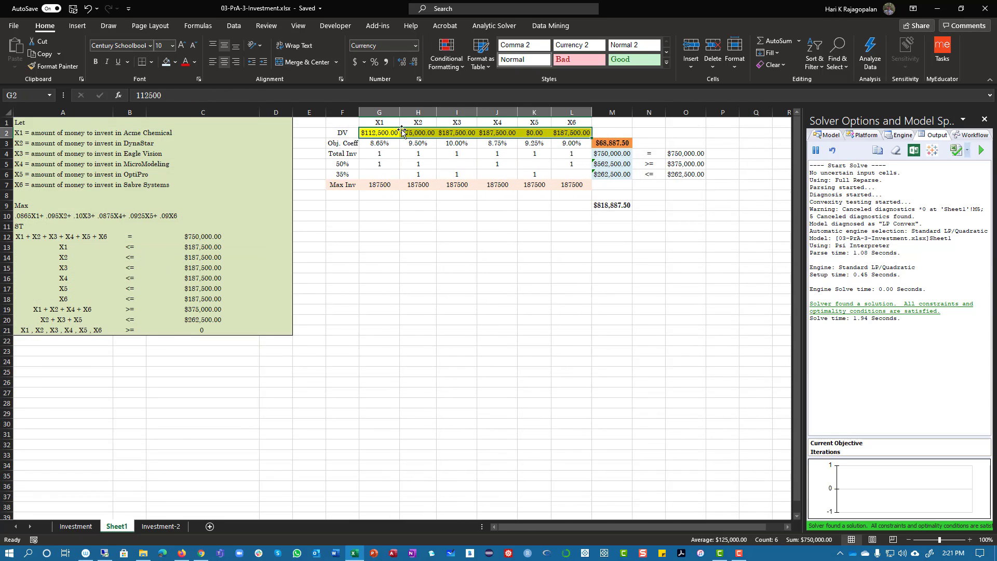
- Review the amounts to invest in X1 through X6 in the DV row
click(376, 131)
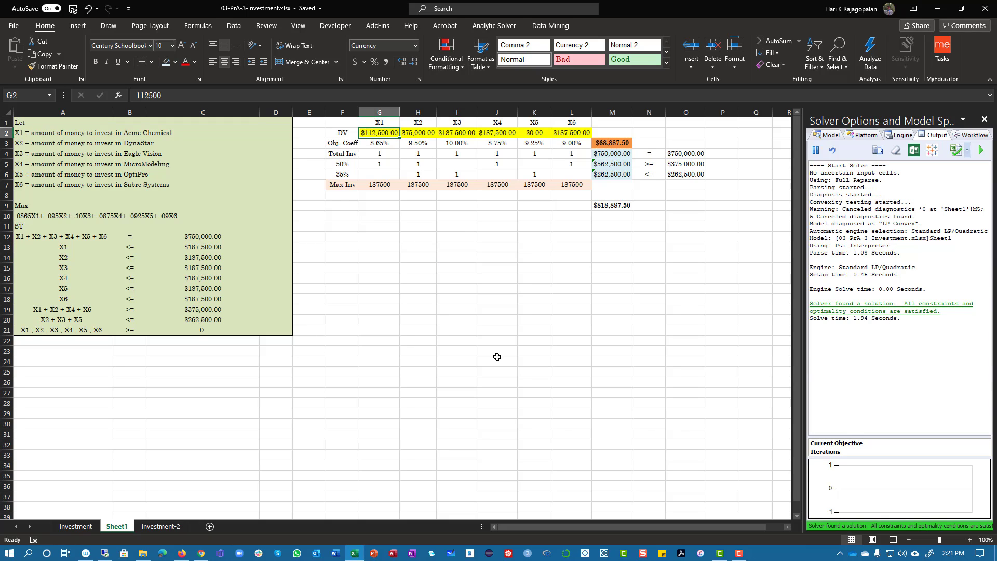
drag(429, 134, 567, 126)
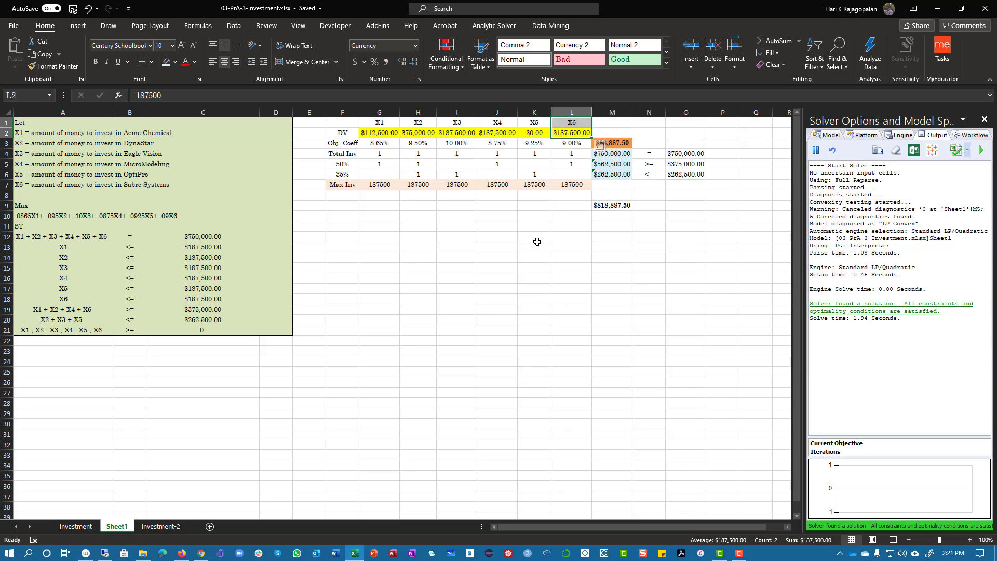
drag(536, 240, 530, 249)
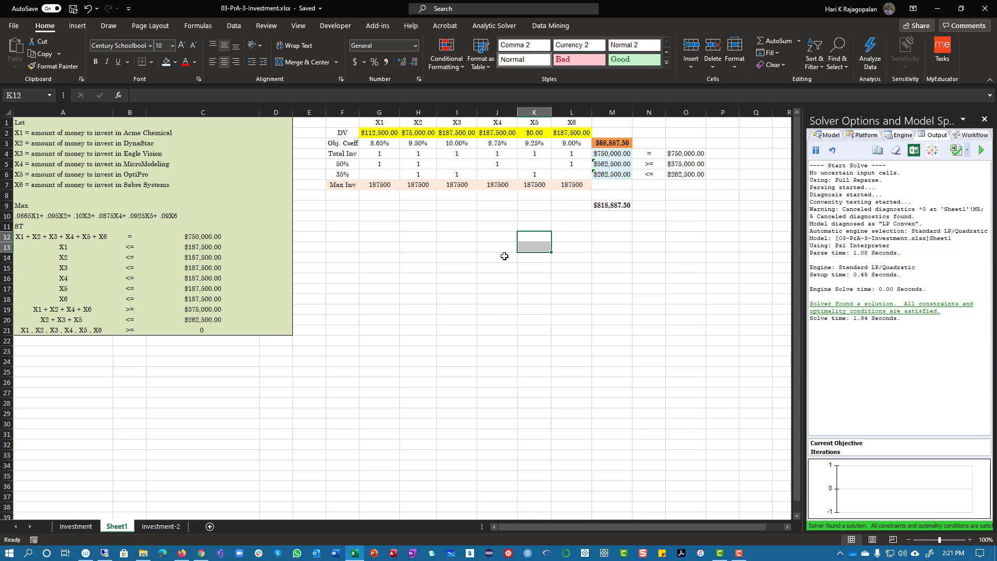
- Examine the six 25% limit rows and their diagonal coefficients B6 to G11 on the Investment sheet
click(76, 527)
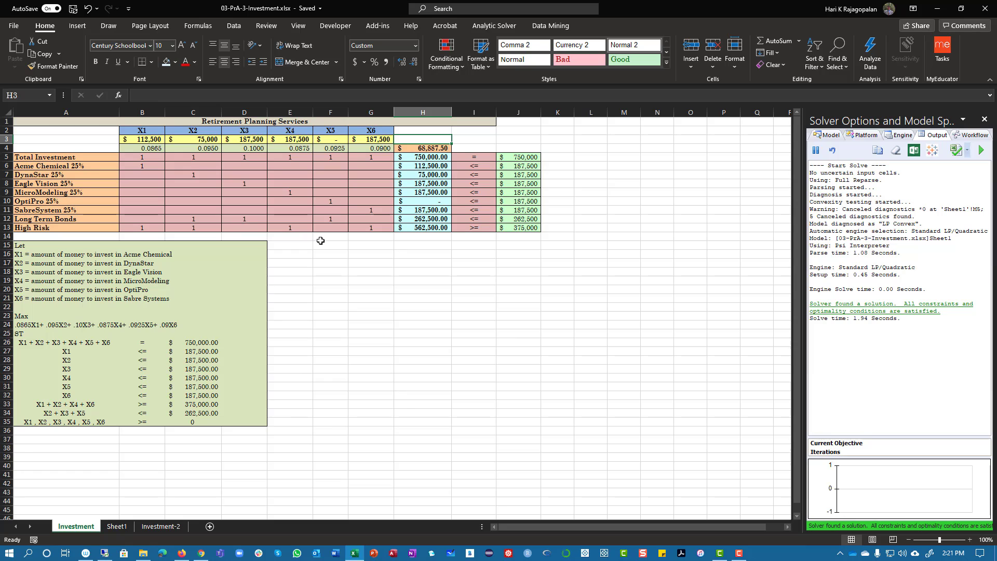
drag(144, 166, 520, 208)
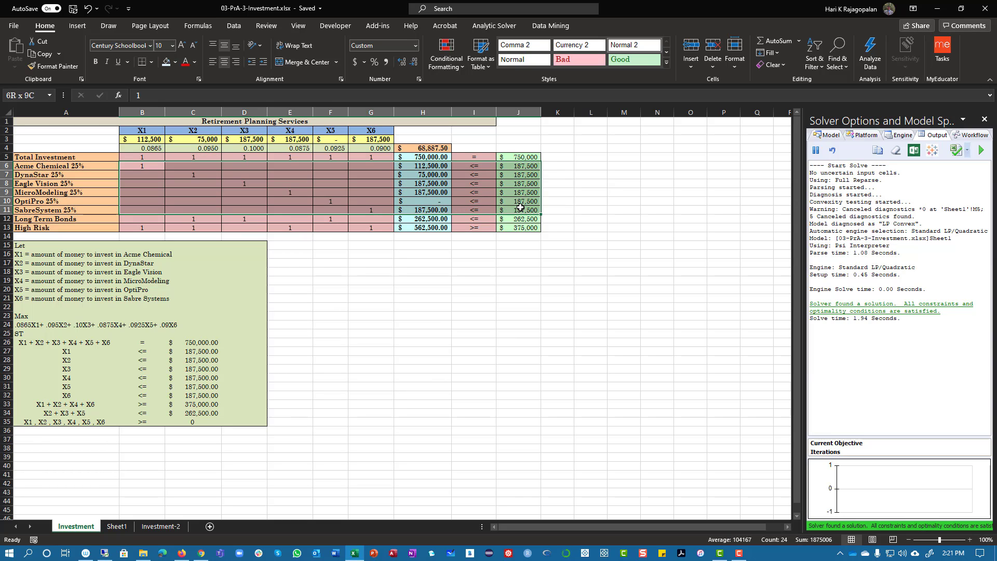
click(140, 166)
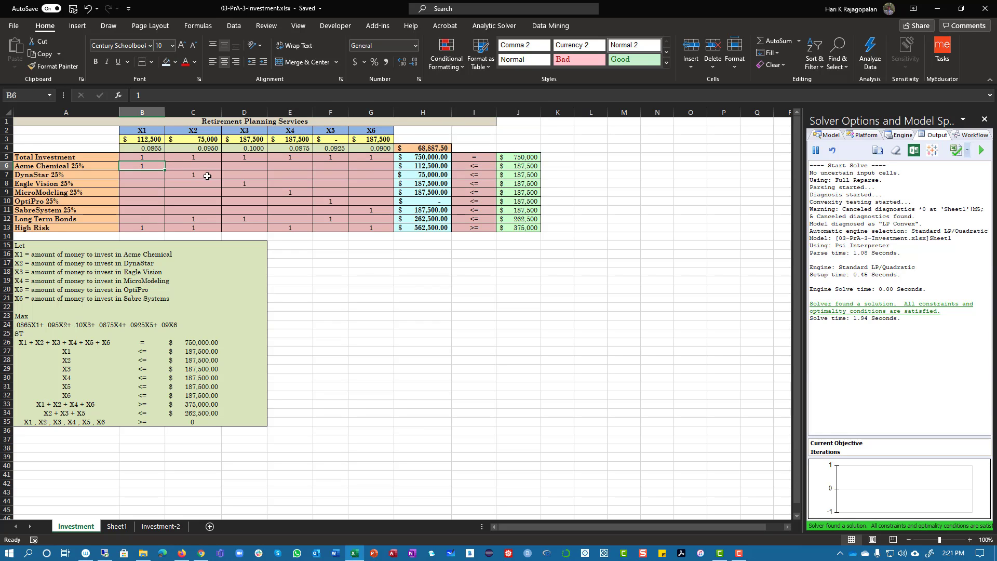
click(195, 175)
click(246, 184)
click(291, 192)
click(334, 202)
text(1)
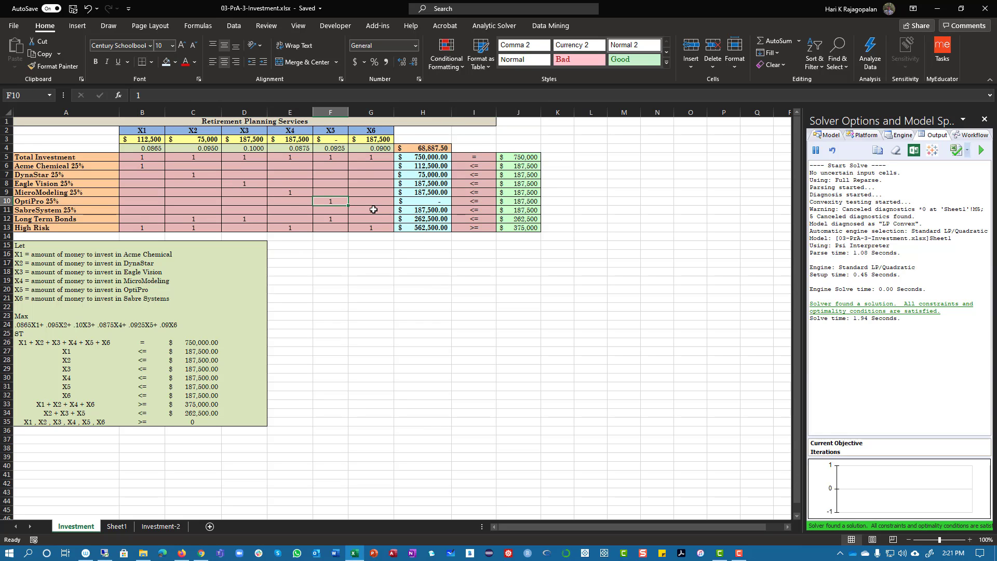
click(371, 210)
- Inspect the H6:H12 <= J6:J12 constraint in the Investment sheet's model without changing it
click(829, 136)
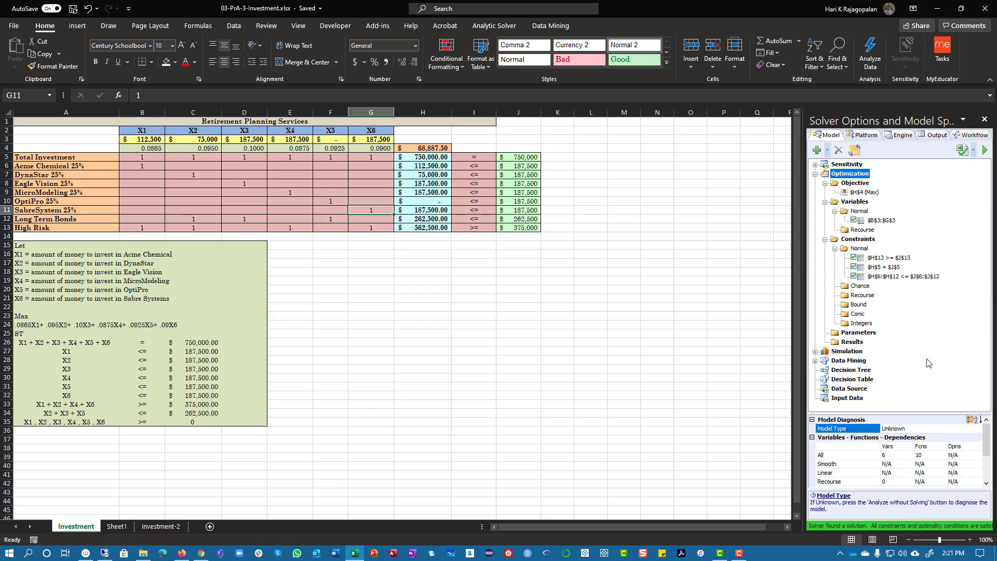
double_click(904, 277)
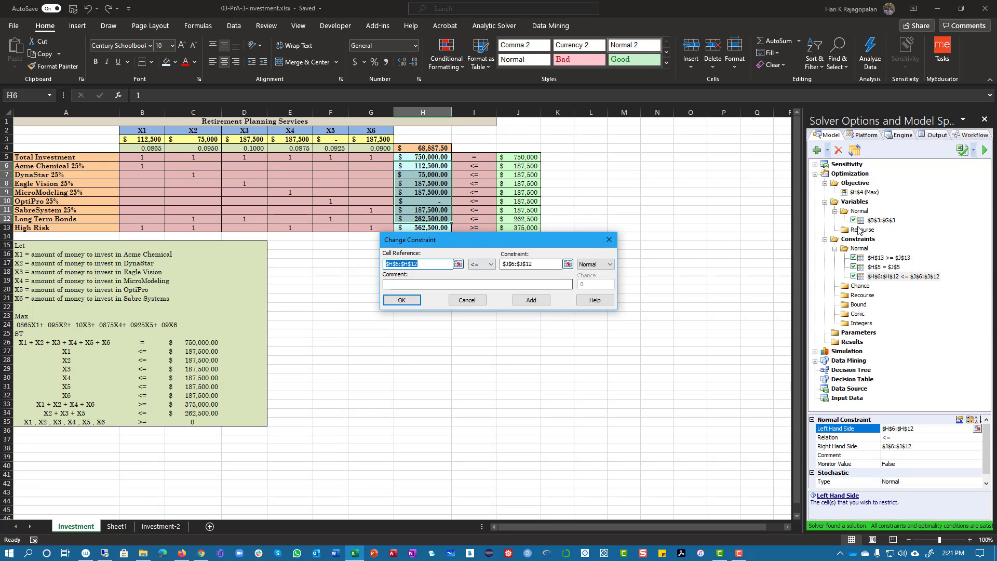
click(467, 300)
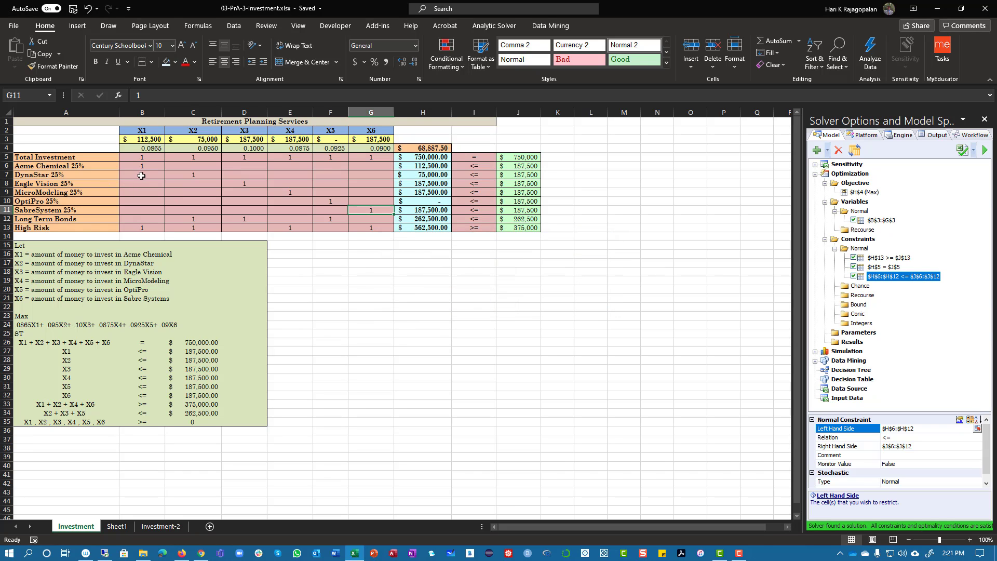
drag(142, 166, 504, 210)
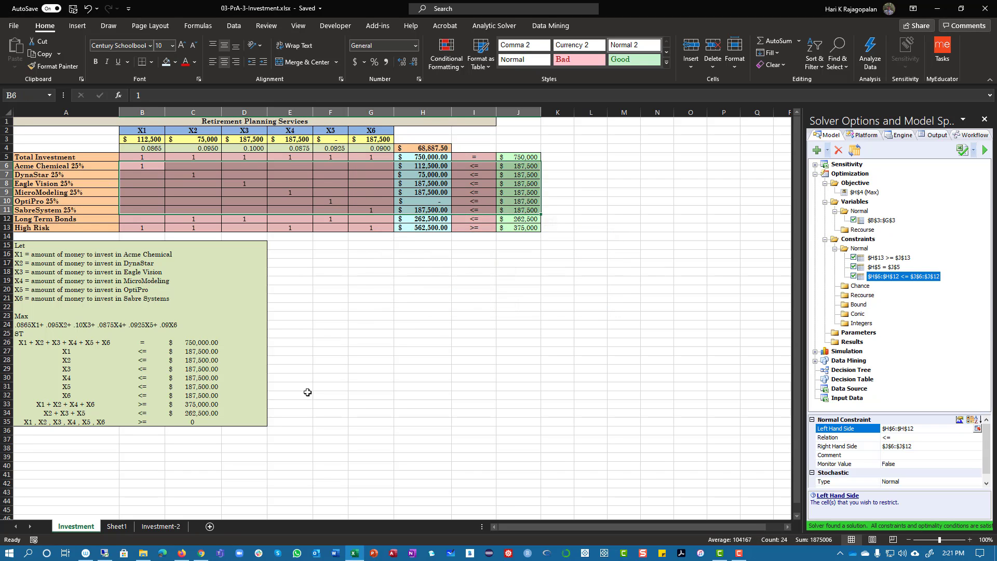
- Review the Max Inv row on Sheet1 and its G2:L2 <= G7:L7 bound constraint
click(117, 527)
drag(338, 189, 582, 183)
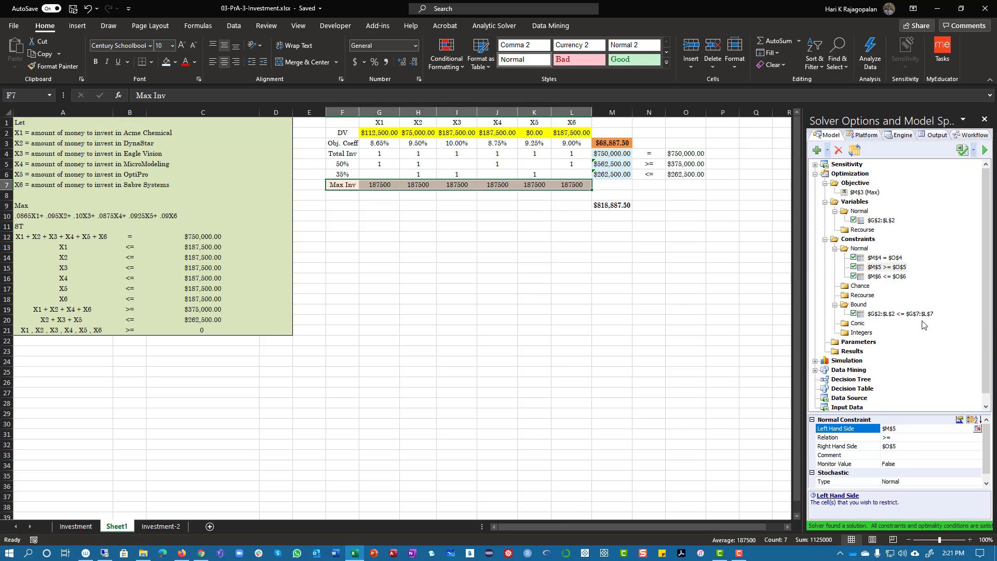
click(910, 315)
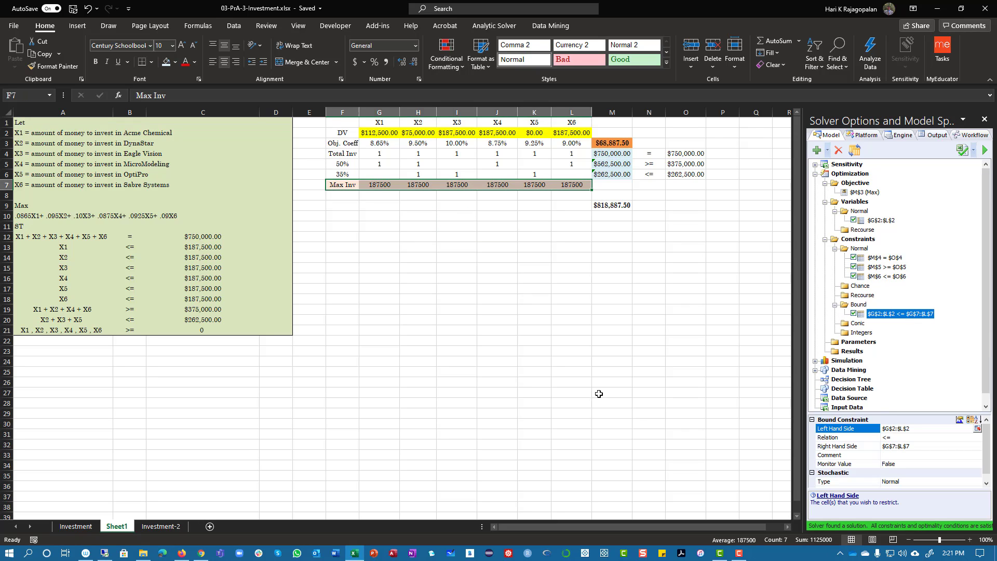
click(222, 392)
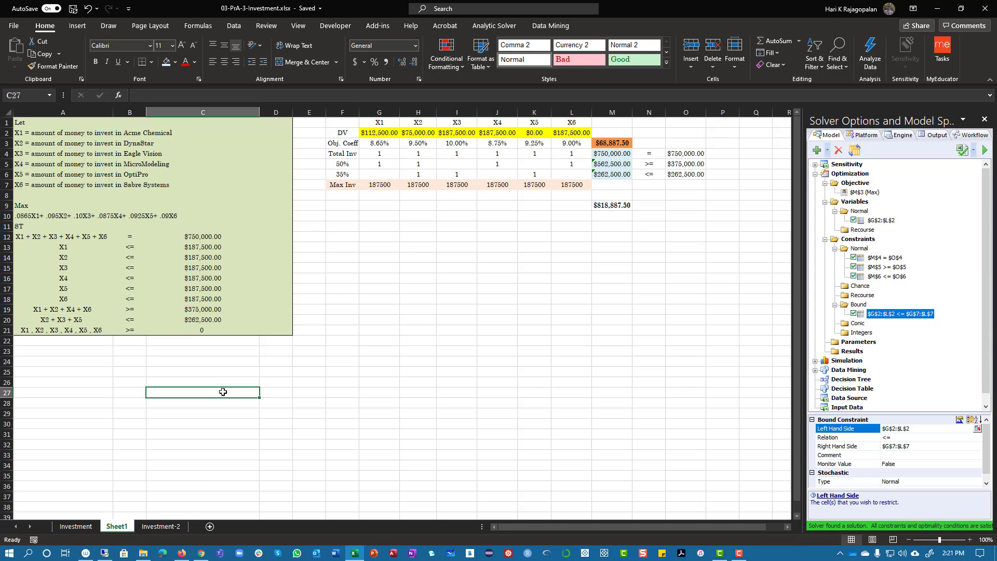
- Rename the Investment-2 sheet as Investment-3
click(181, 528)
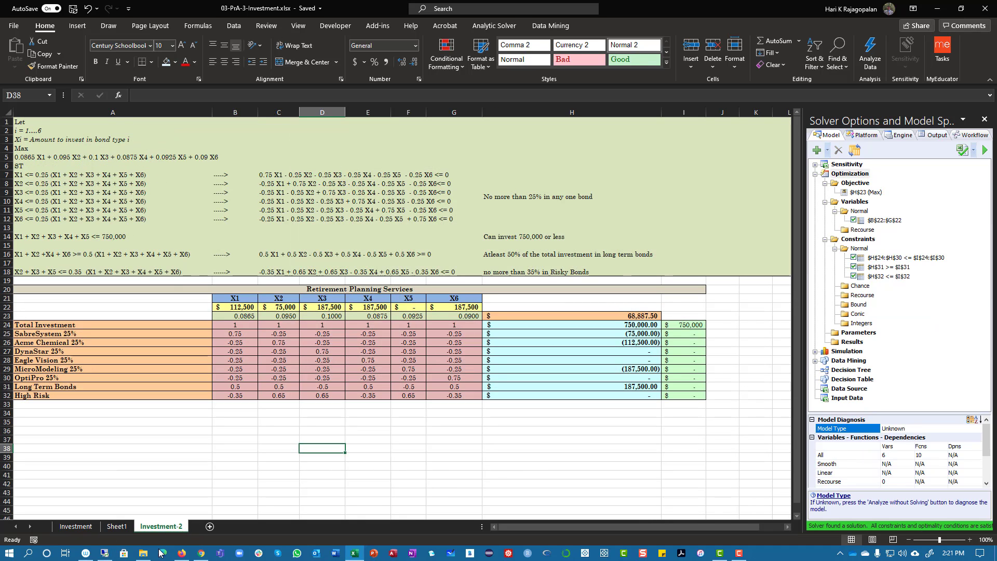
double_click(181, 528)
double_click(182, 527)
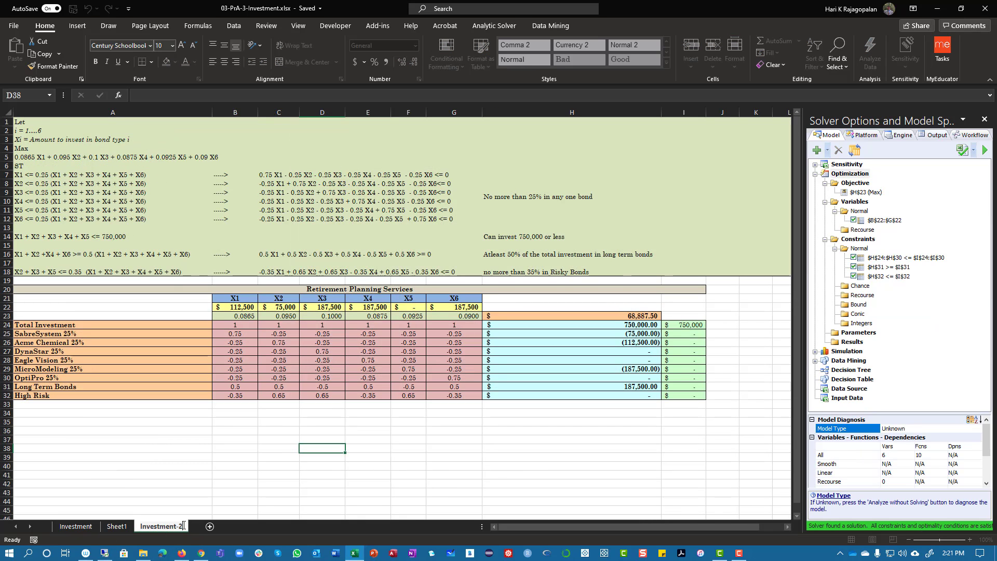
text(3)
key(Return)
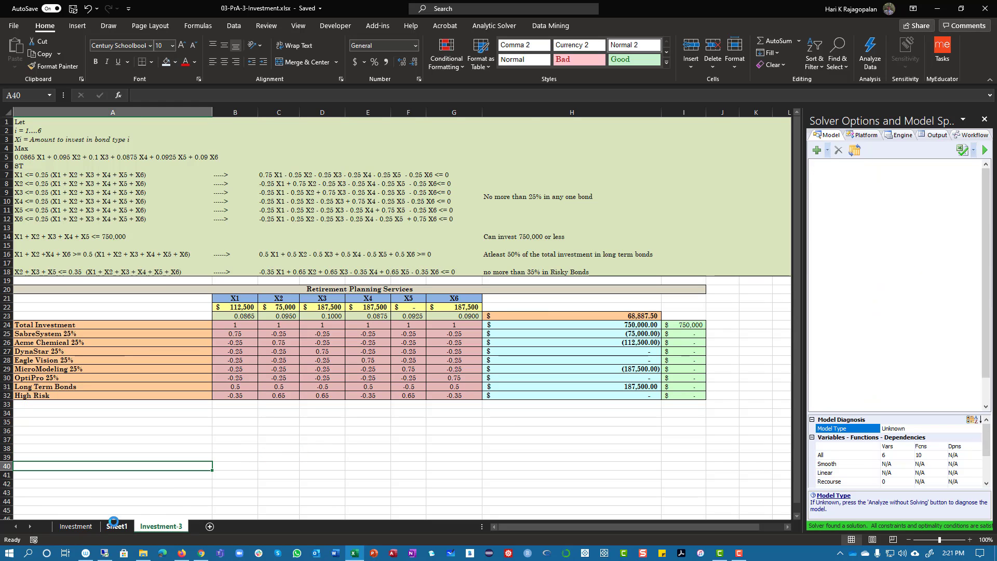
- Rename Sheet1 as Investments-2 and return to the Investment sheet
click(117, 526)
double_click(122, 530)
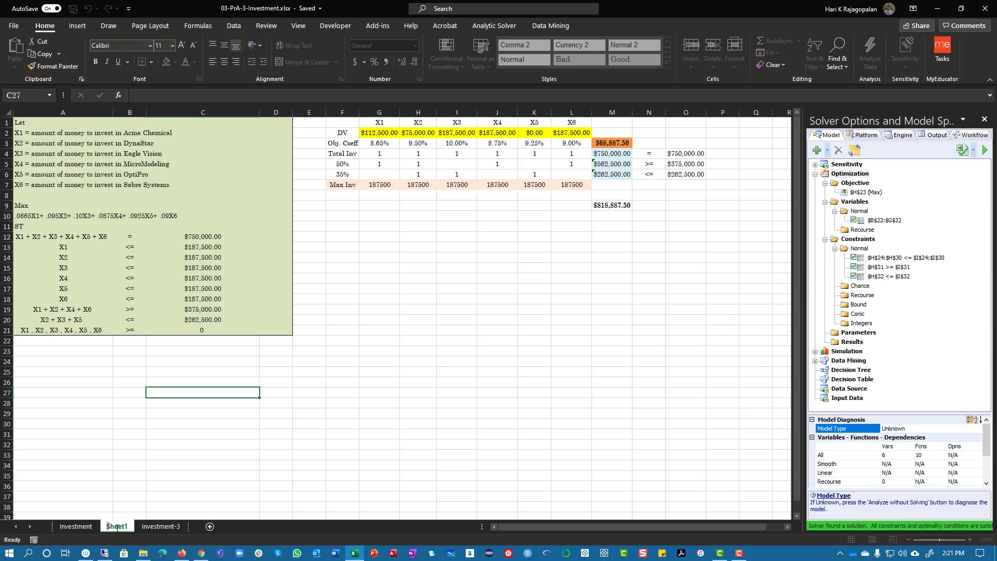
text(Investments-2)
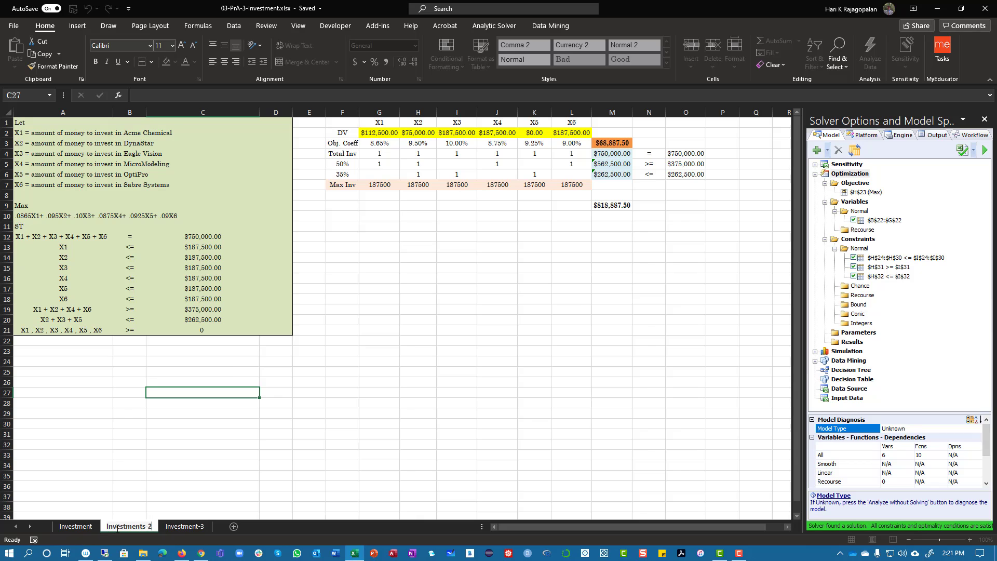
key(Return)
click(184, 527)
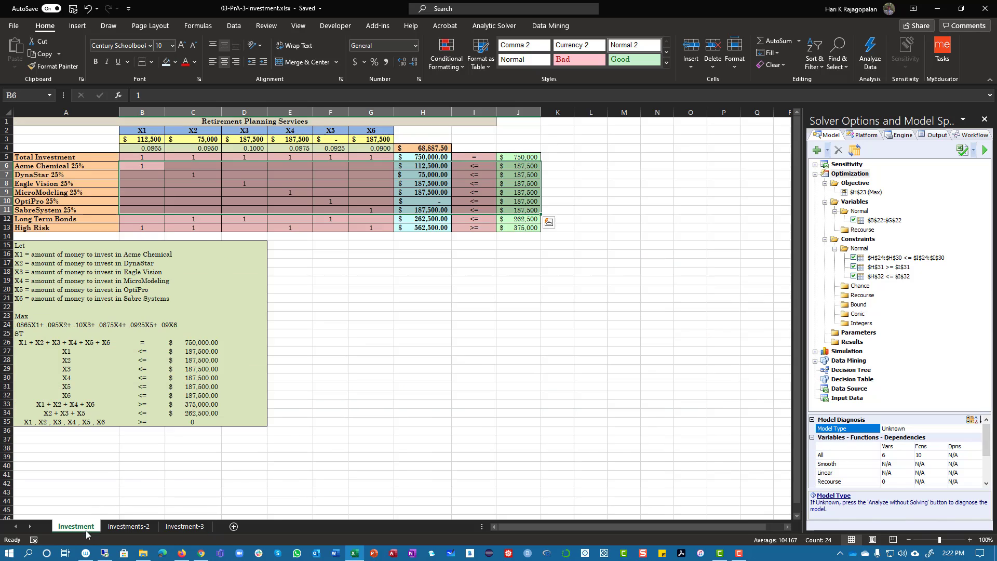
click(83, 528)
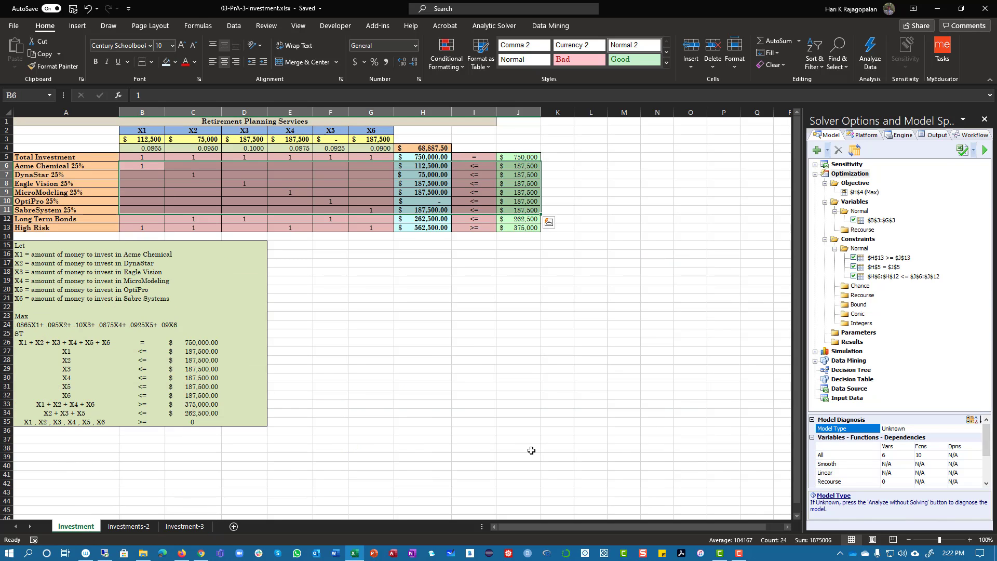